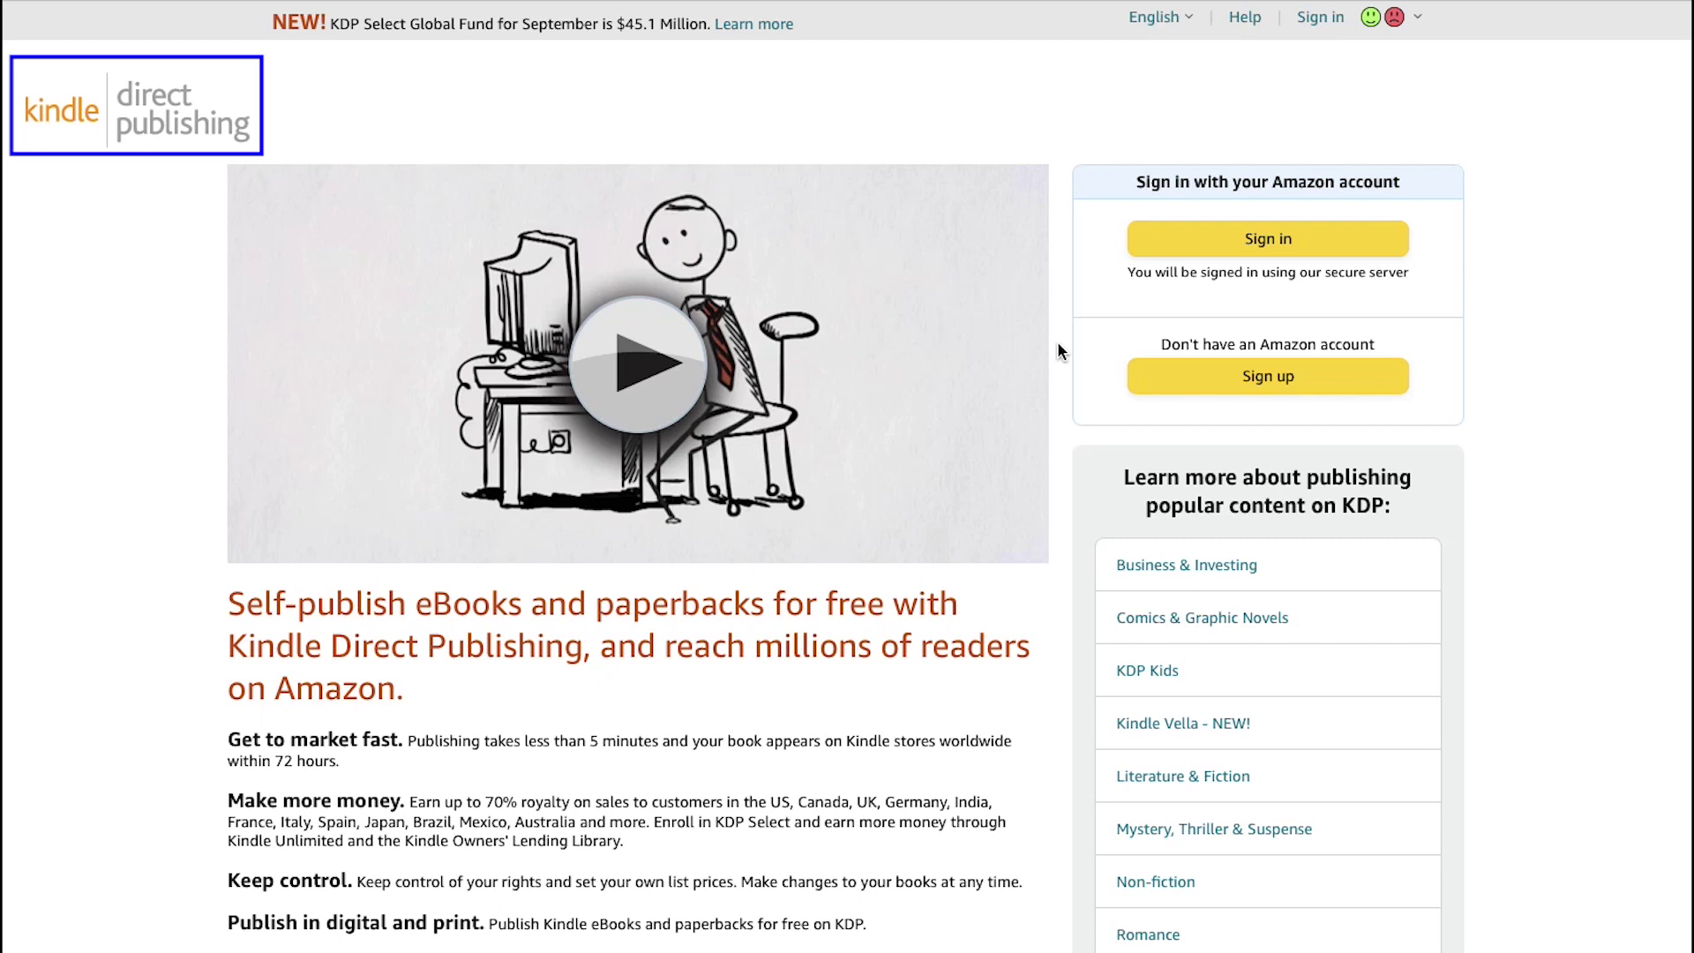
Step: Play the KDP introduction video, then go to the Amazon sign-in page
left_click(973, 355)
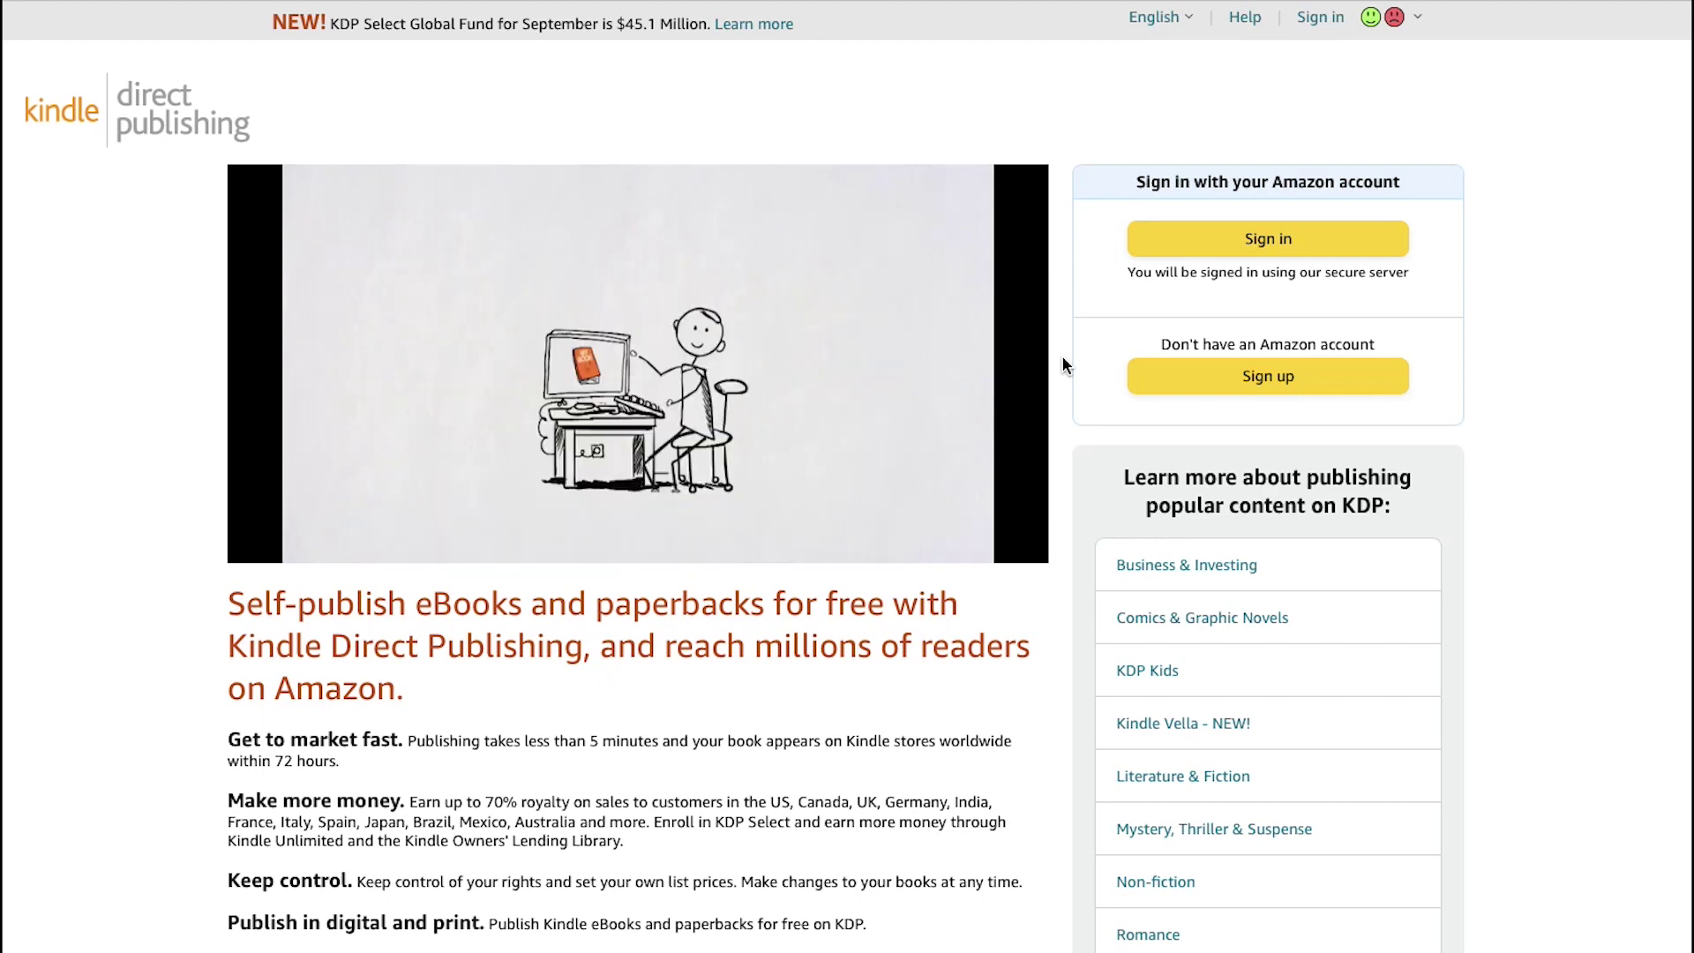
left_click(1183, 254)
left_click(1200, 240)
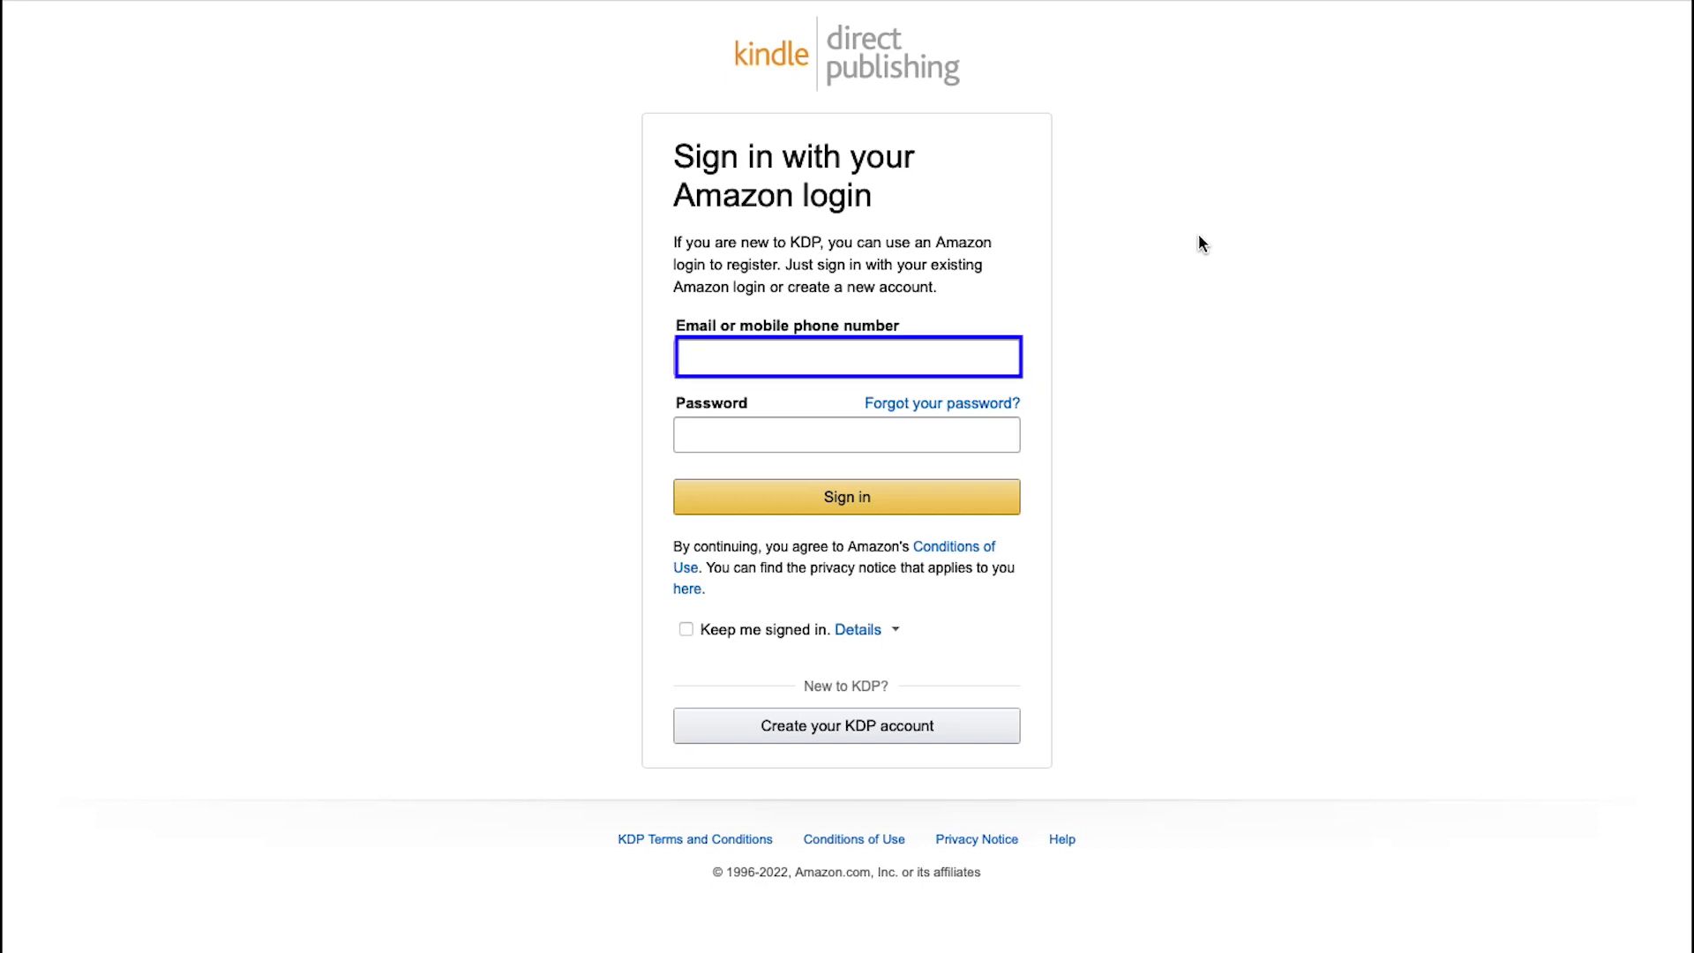
Step: Skip the empty sign-in fields and choose to create a new KDP account
key("Tab")
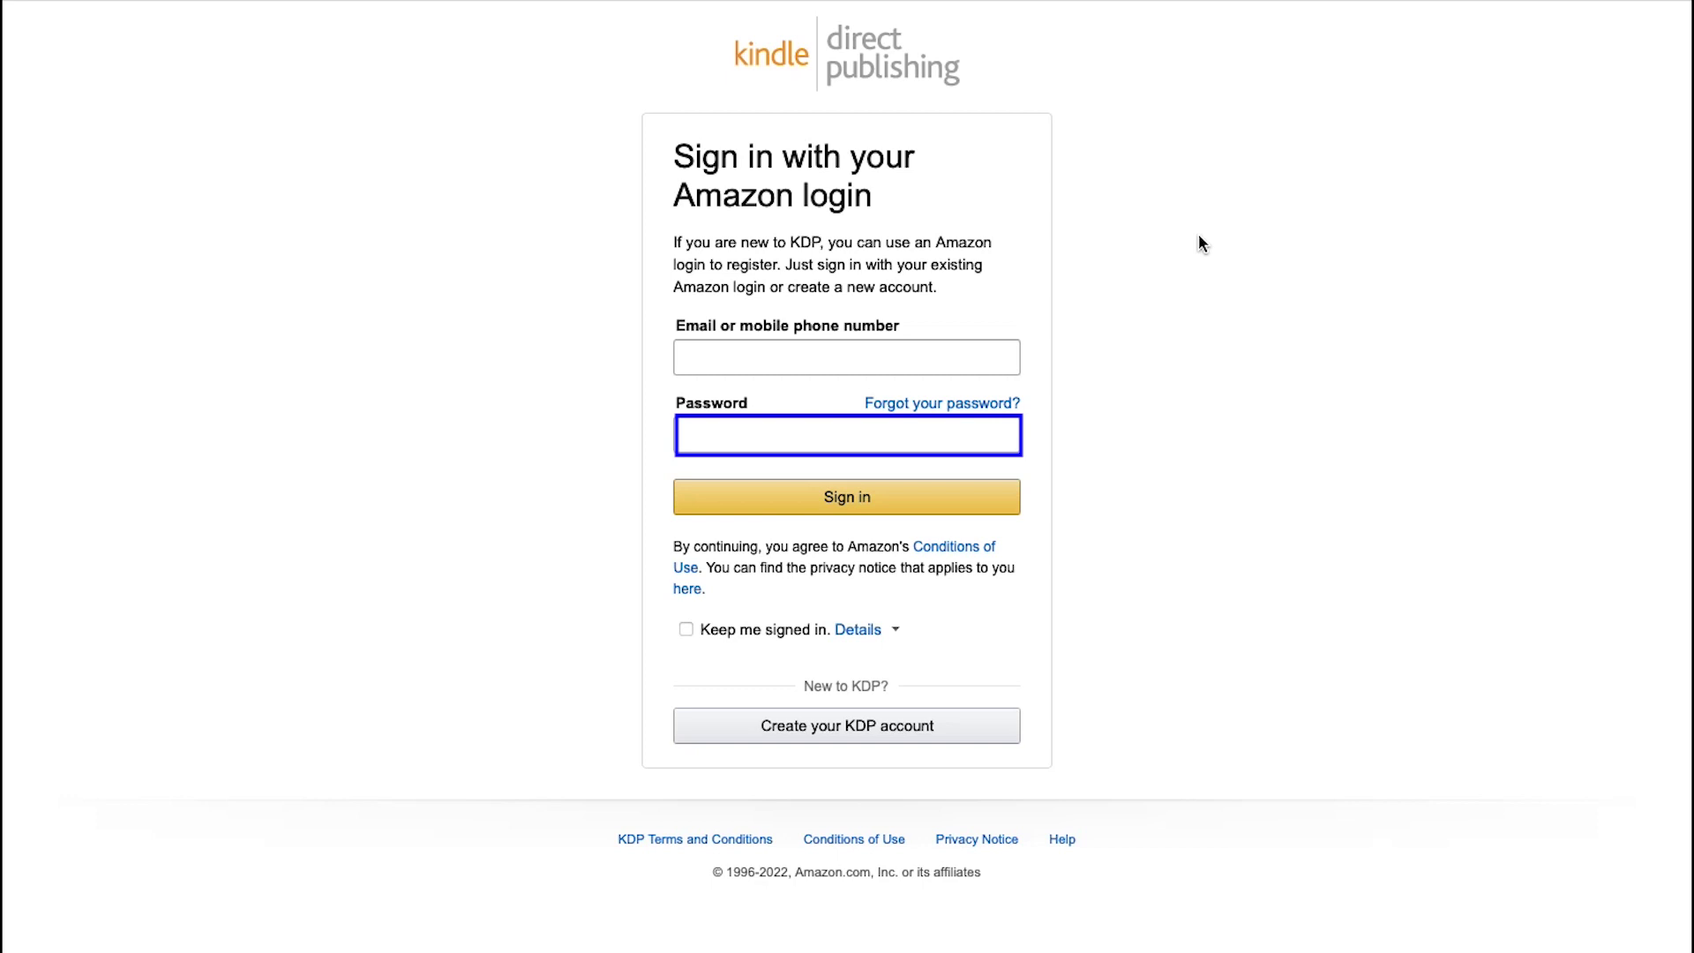
key("Tab")
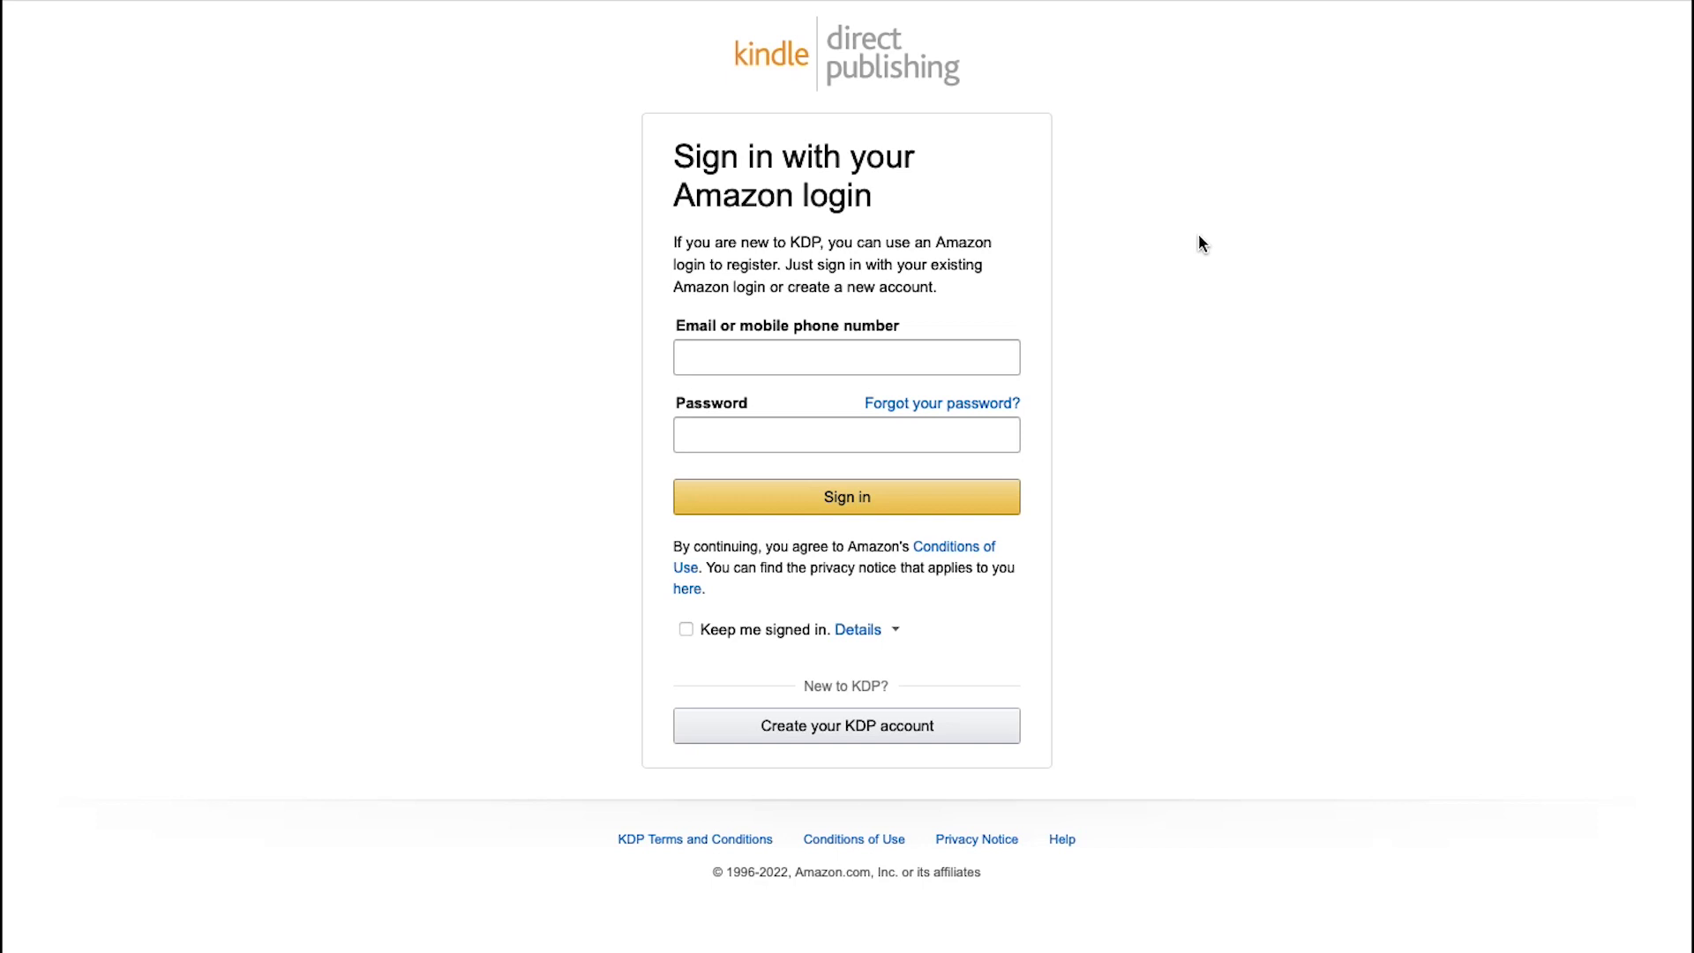
left_click(942, 727)
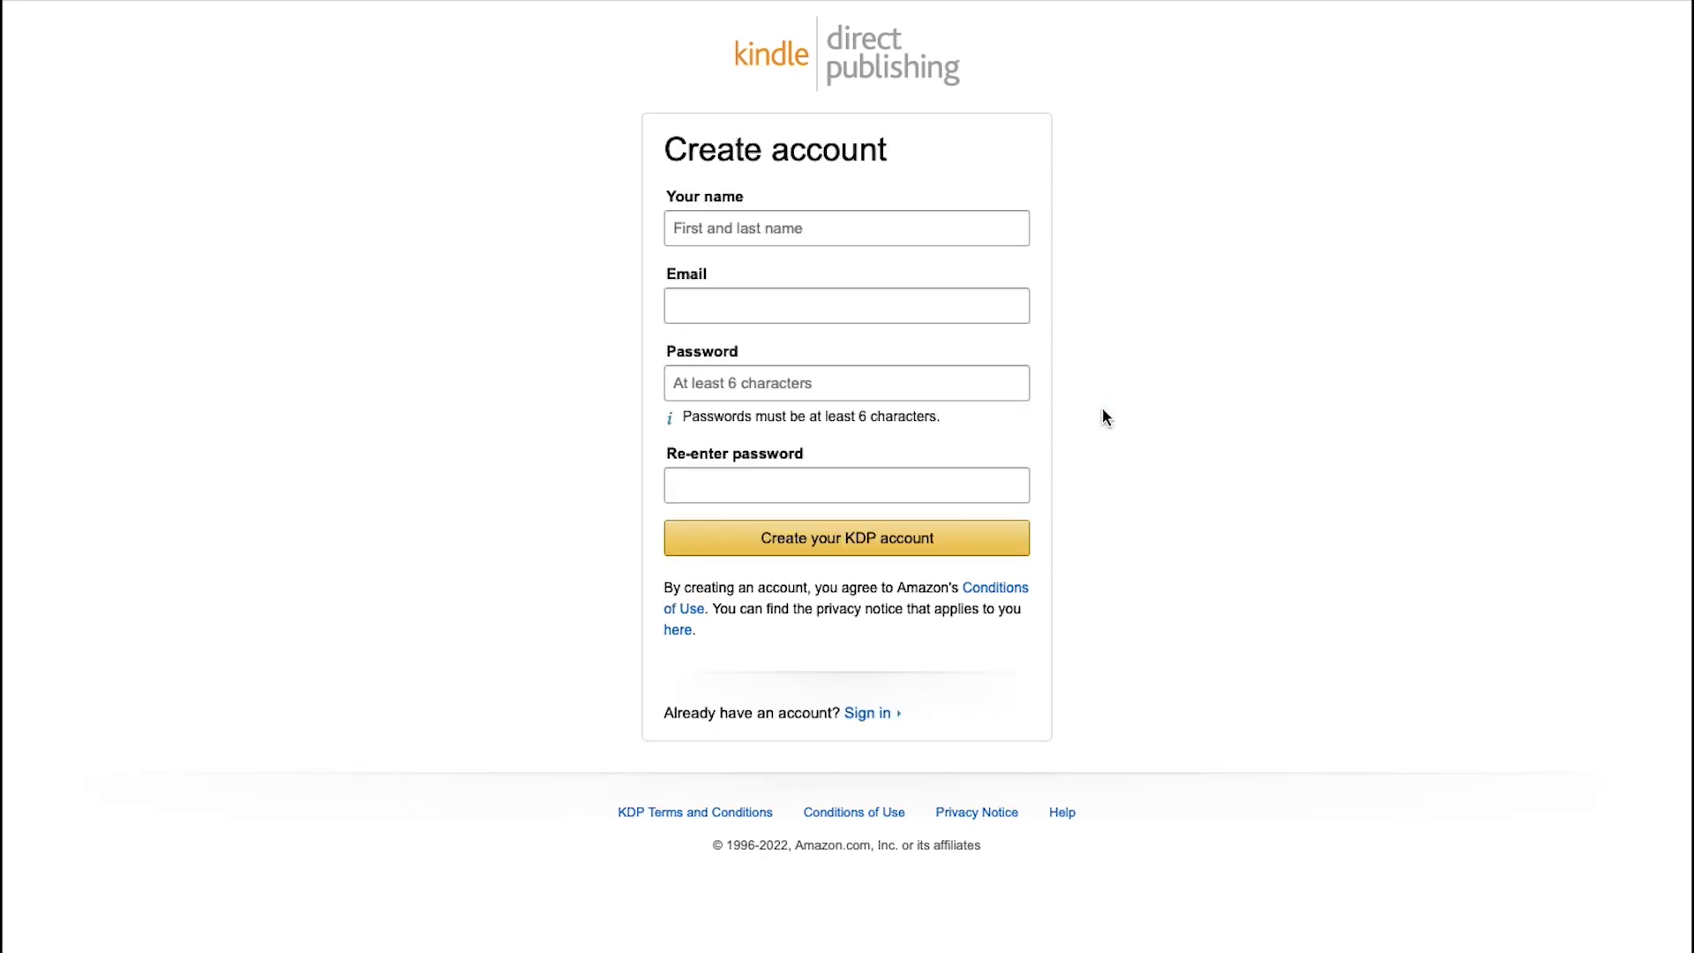
Step: Enter the account holder's full name, e-mail and a matching password twice, then submit the form
left_click(997, 231)
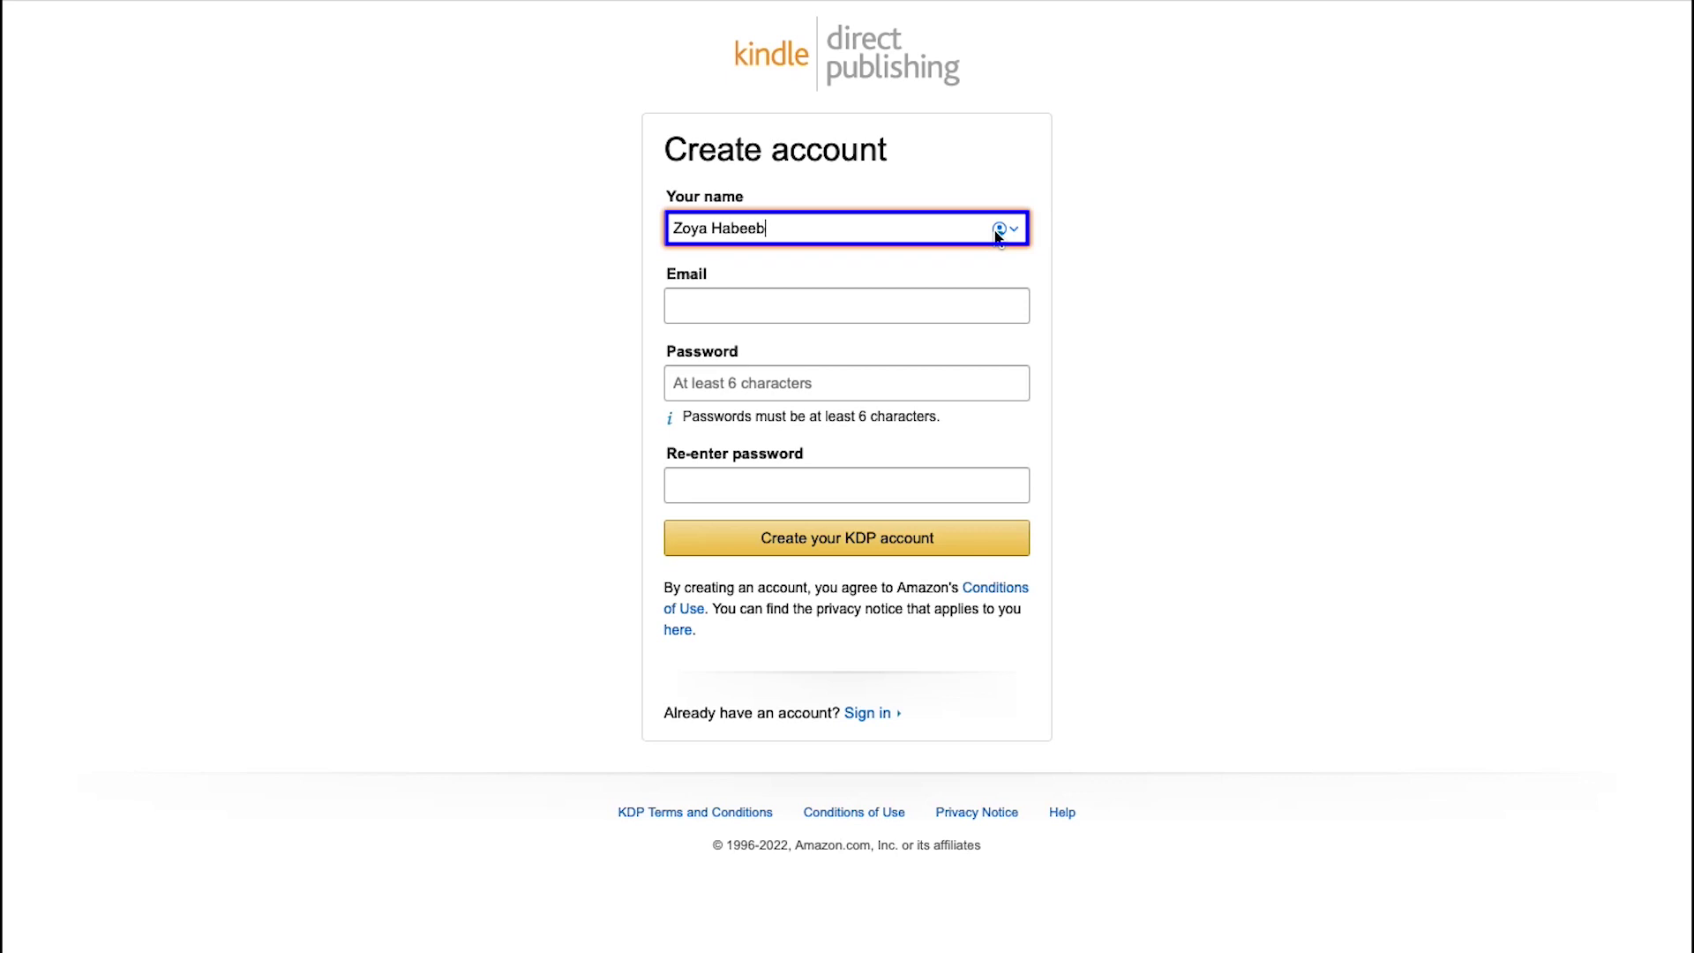
key("Tab")
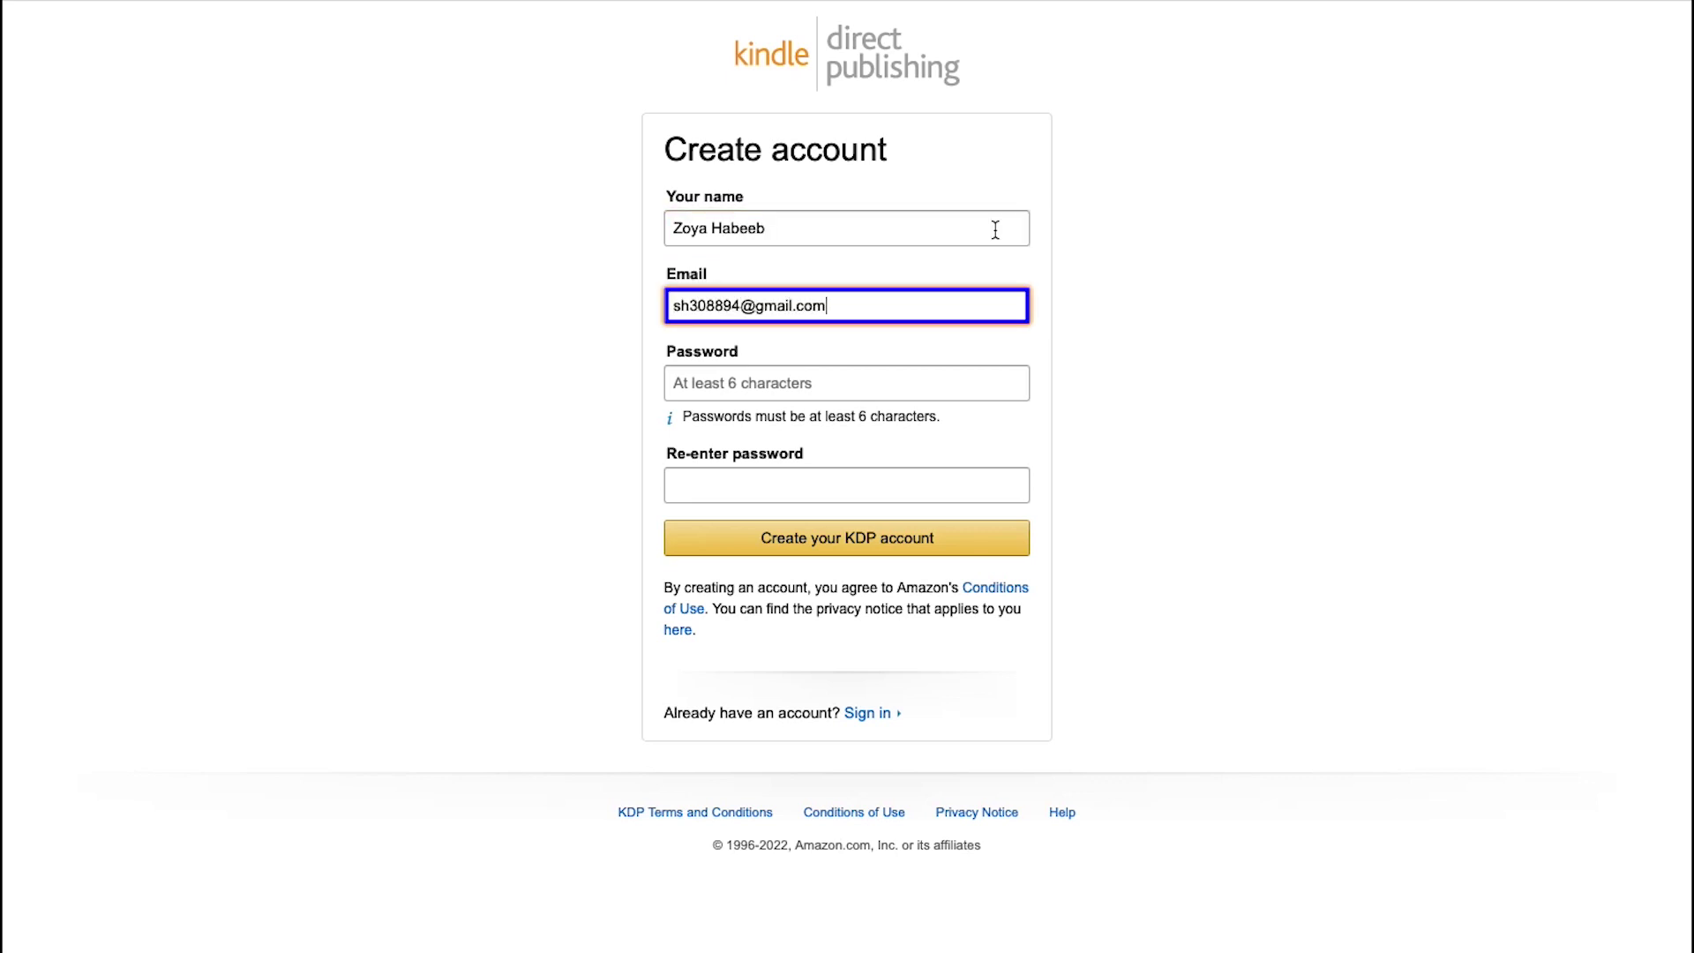
key("Tab")
type("••••••••••")
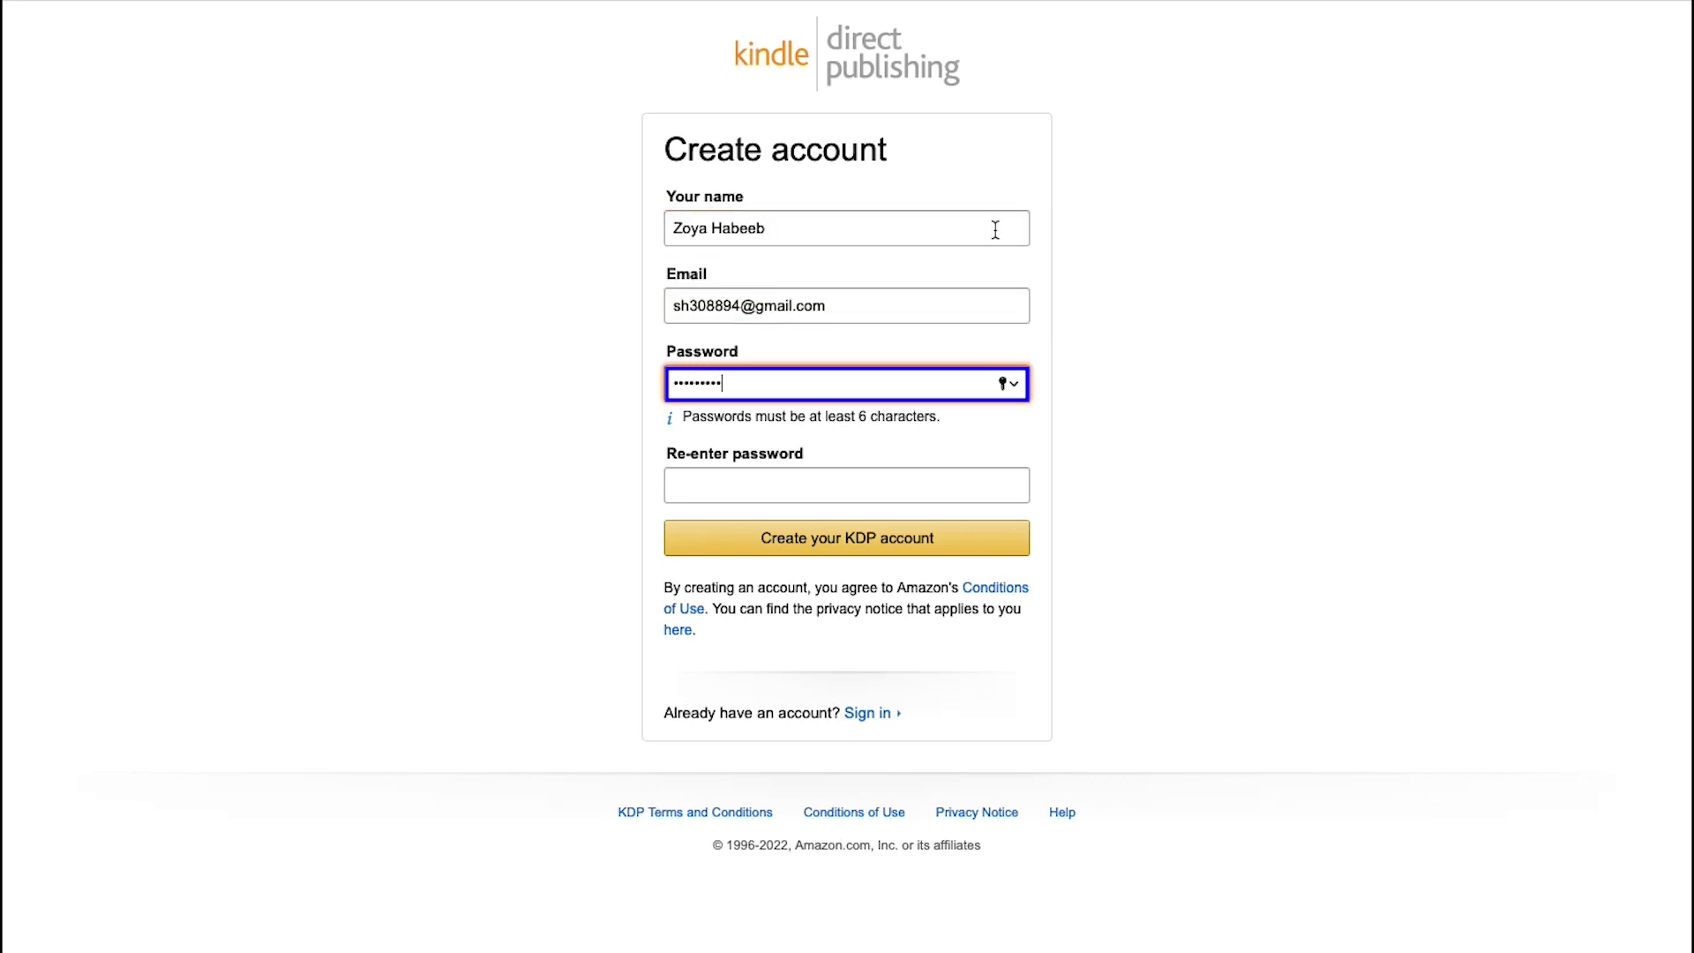
key("Tab")
type("••••••••••")
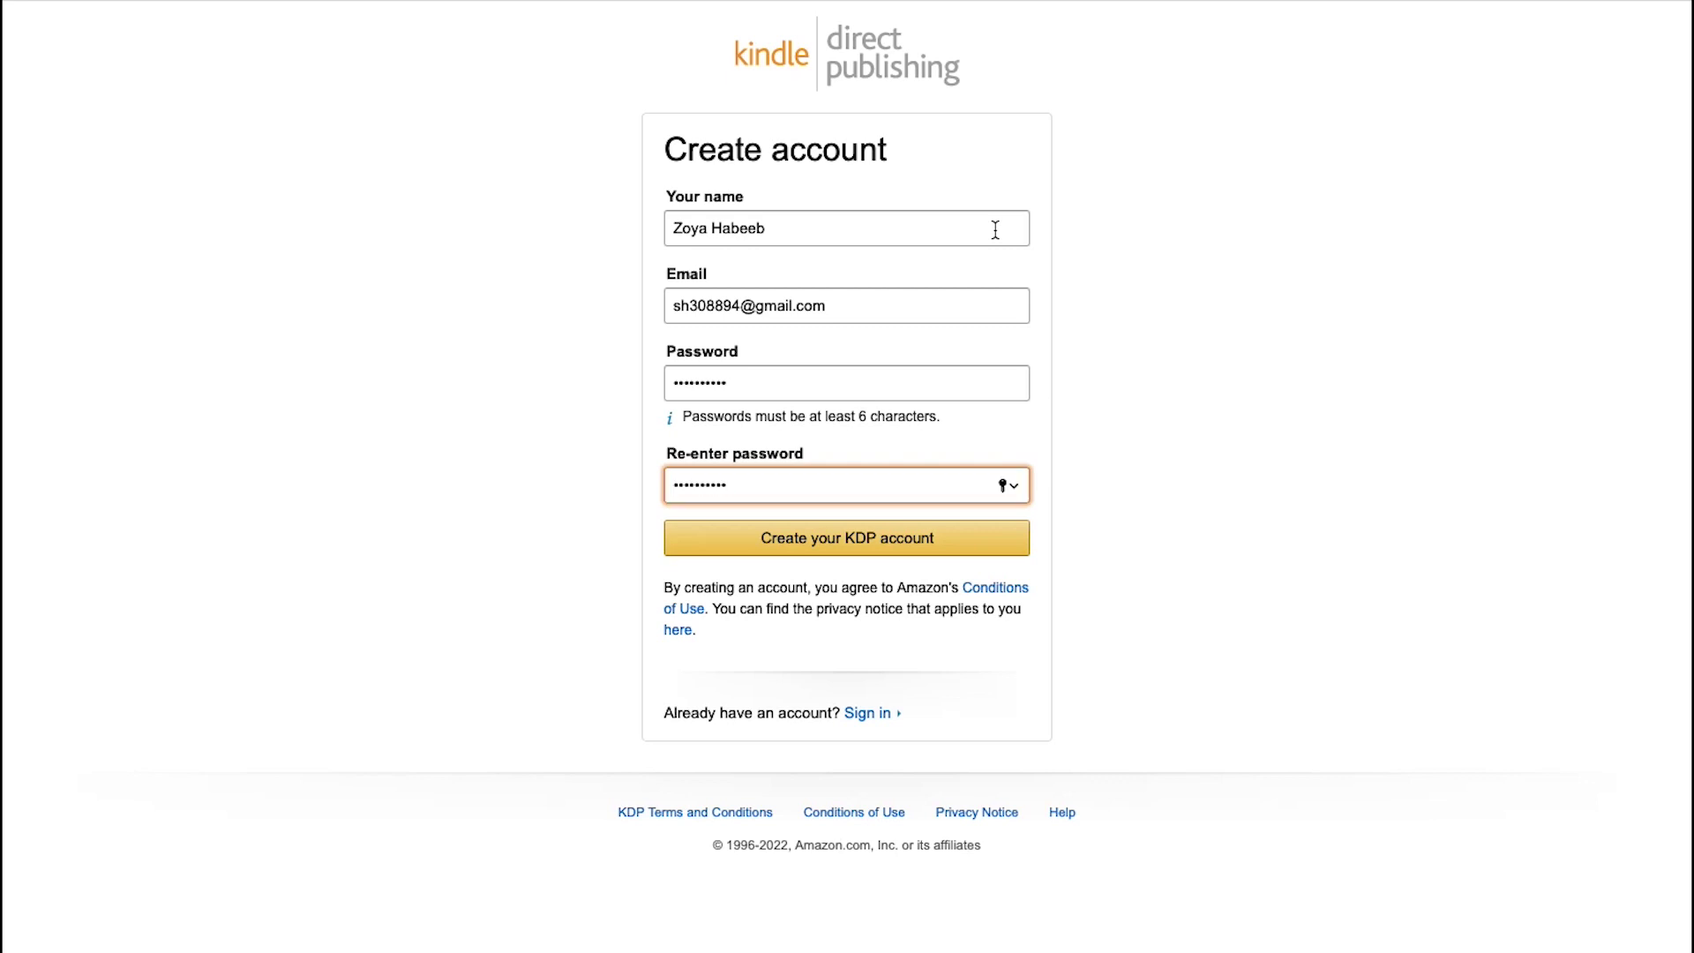
key("Tab")
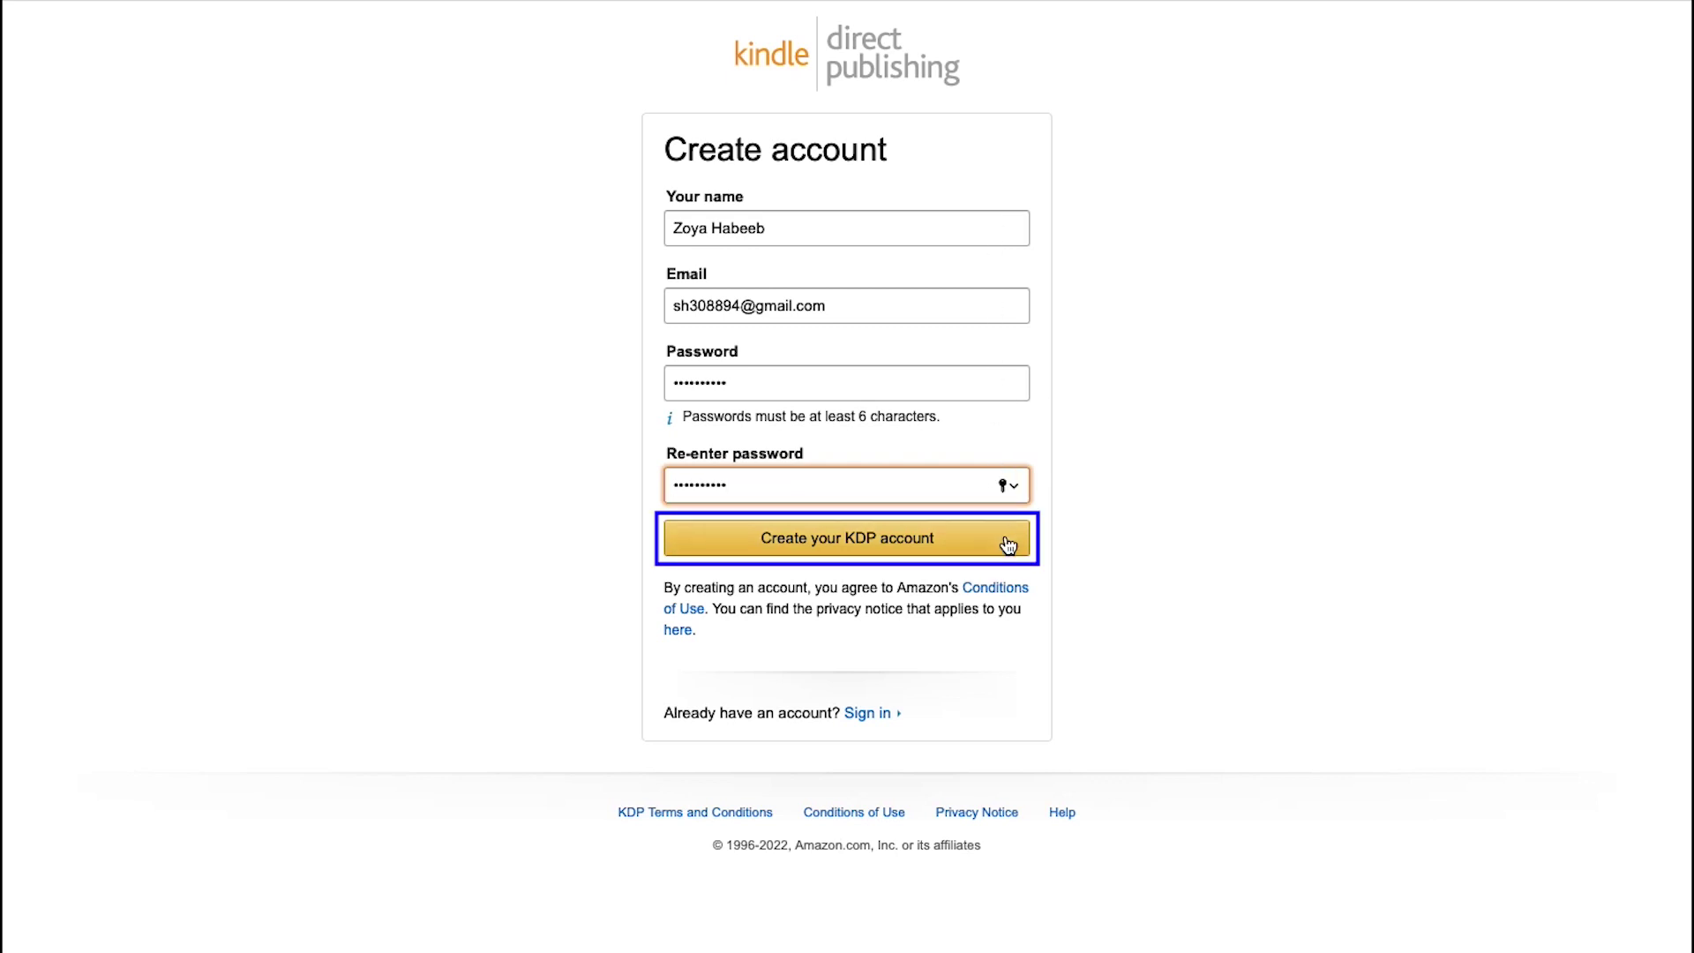
left_click(1007, 539)
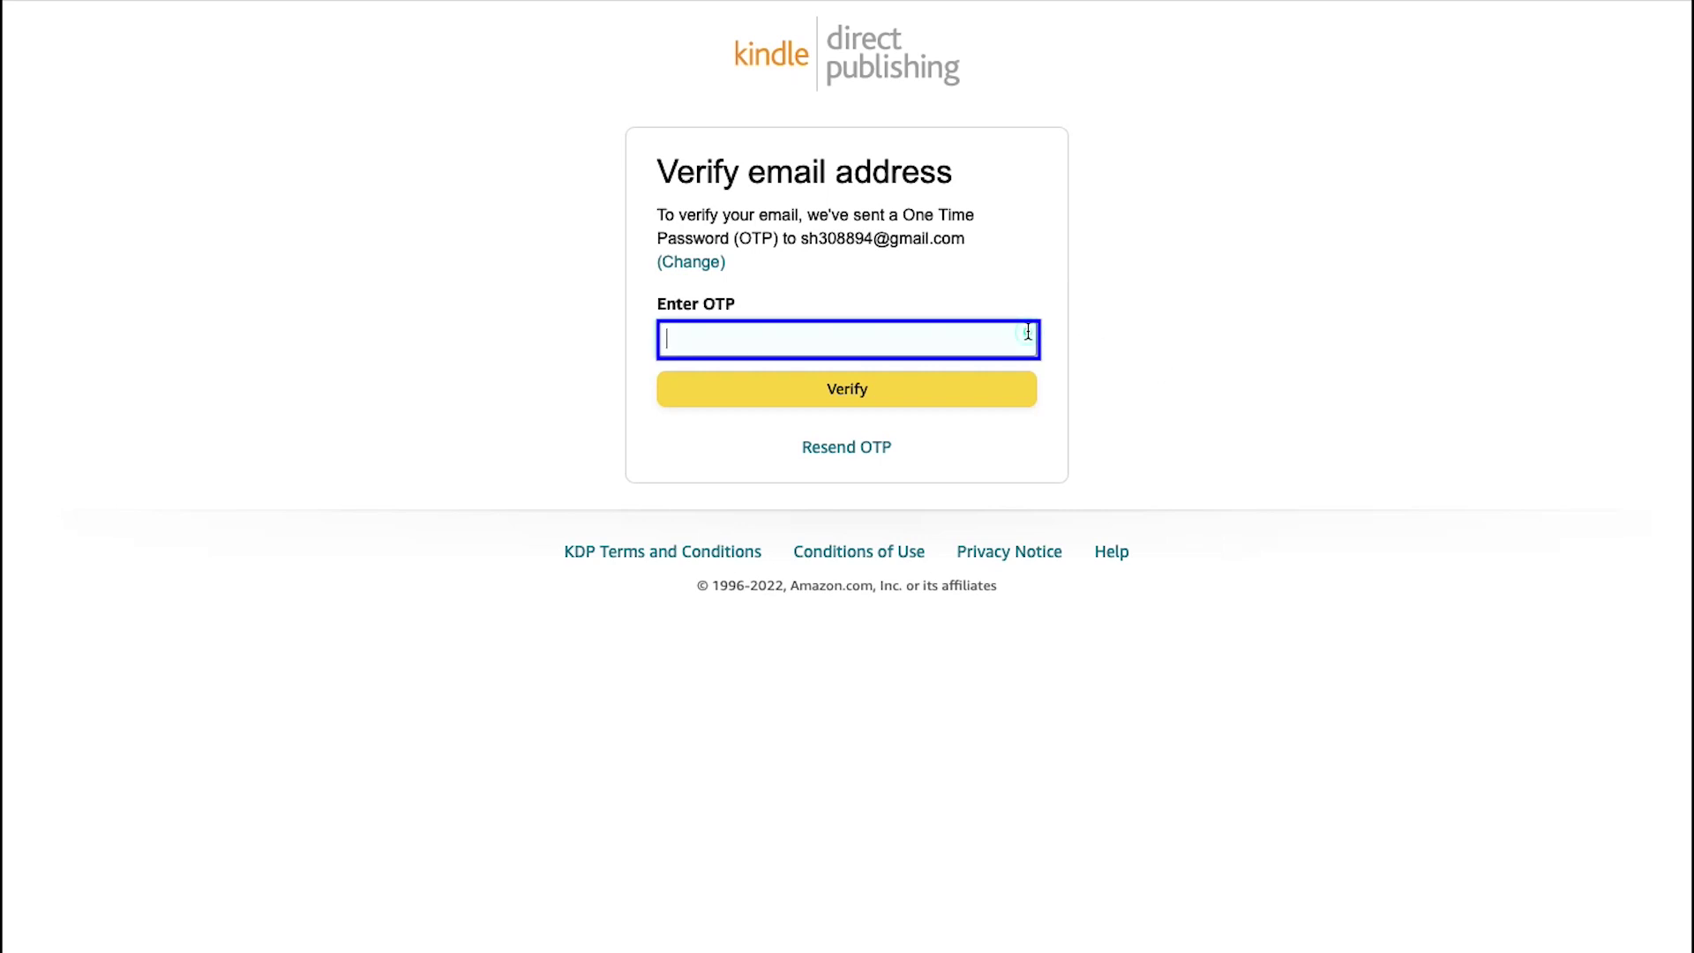
Step: Paste the one-time code to verify the e-mail, then agree to the KDP terms and conditions
key("ctrl+v")
left_click(1012, 391)
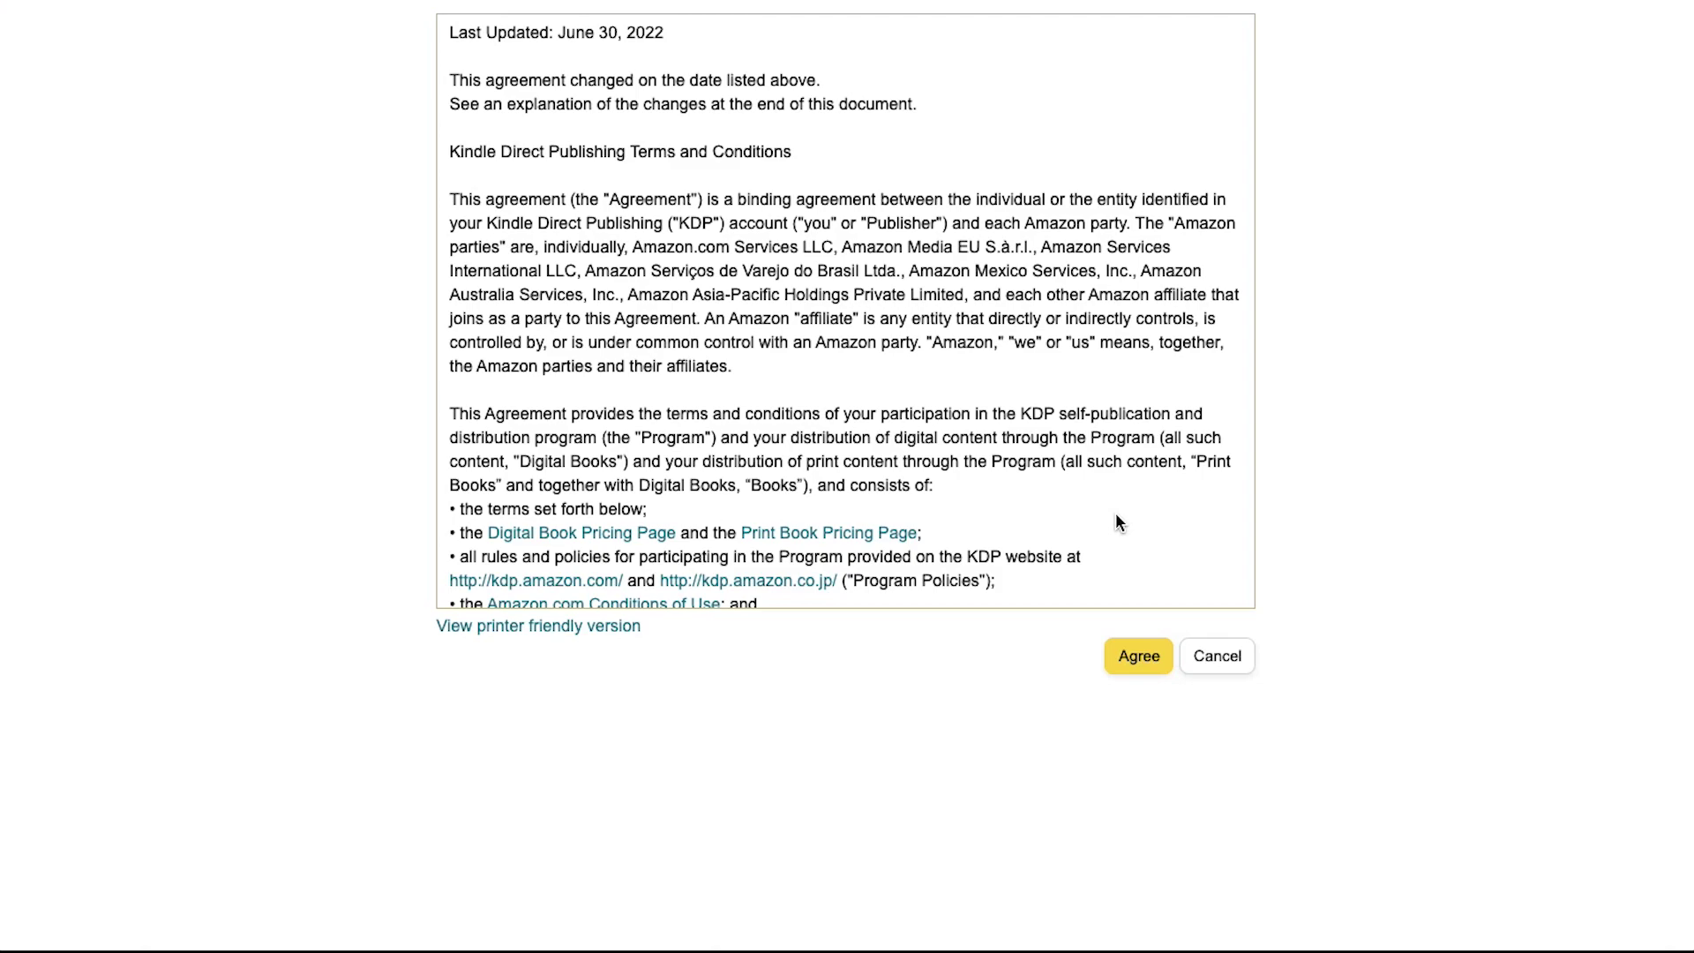
scroll(1115, 514, "down", 20)
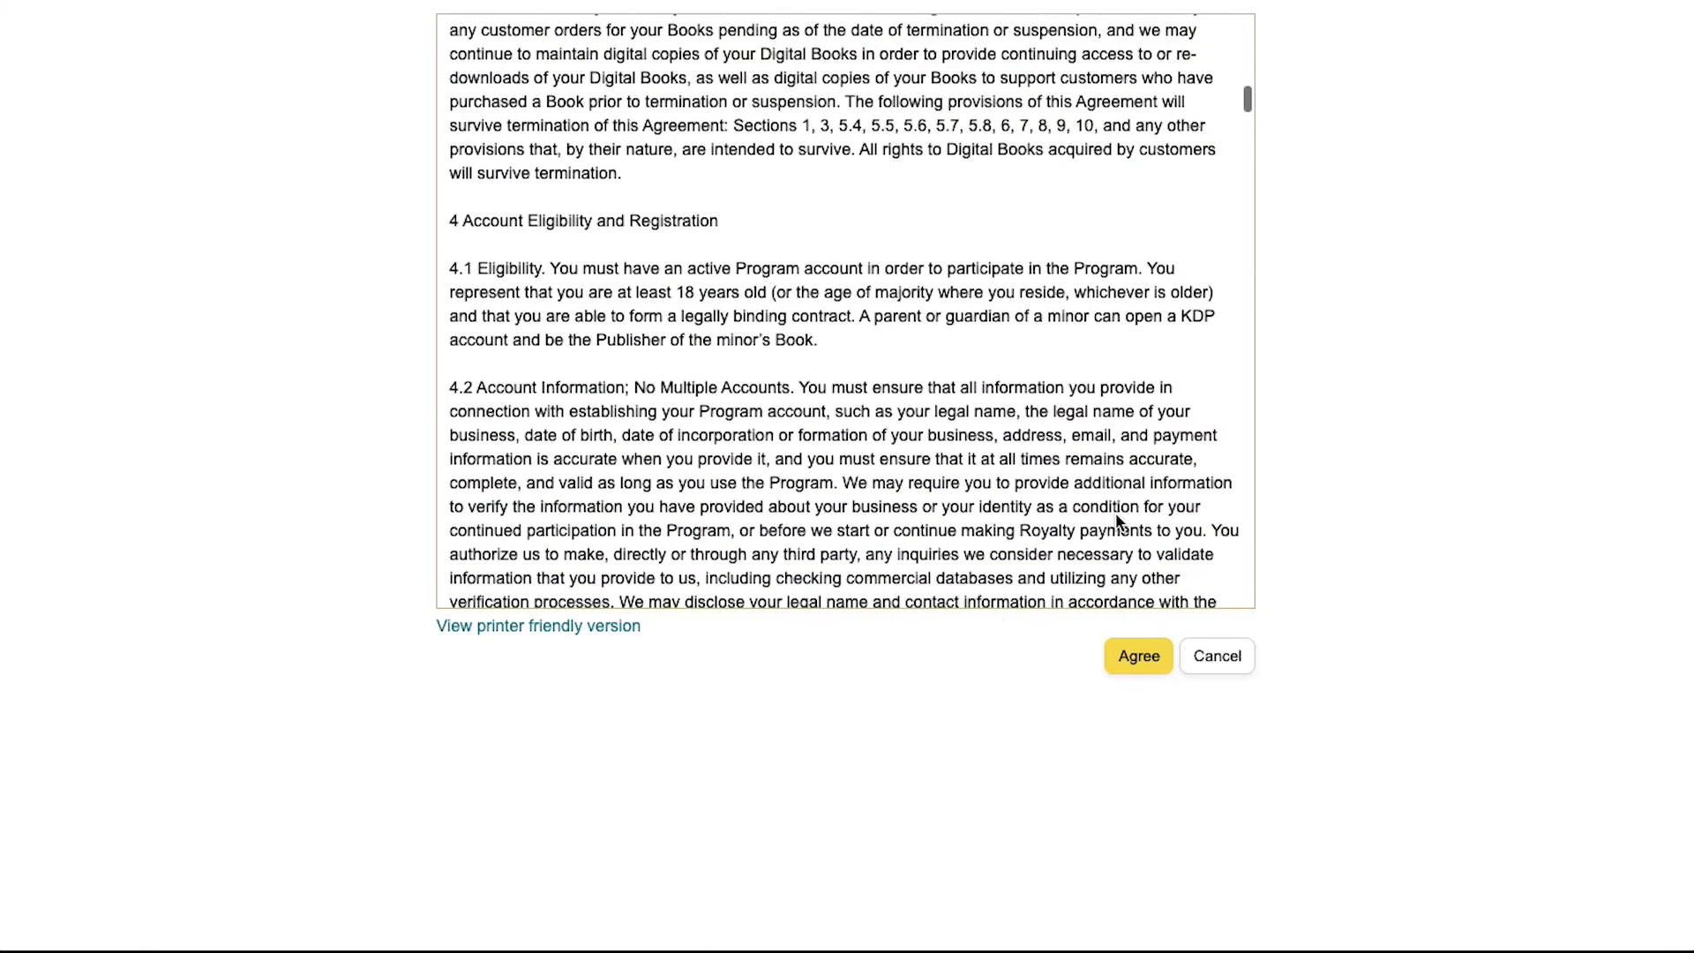
scroll(1116, 514, "down", 20)
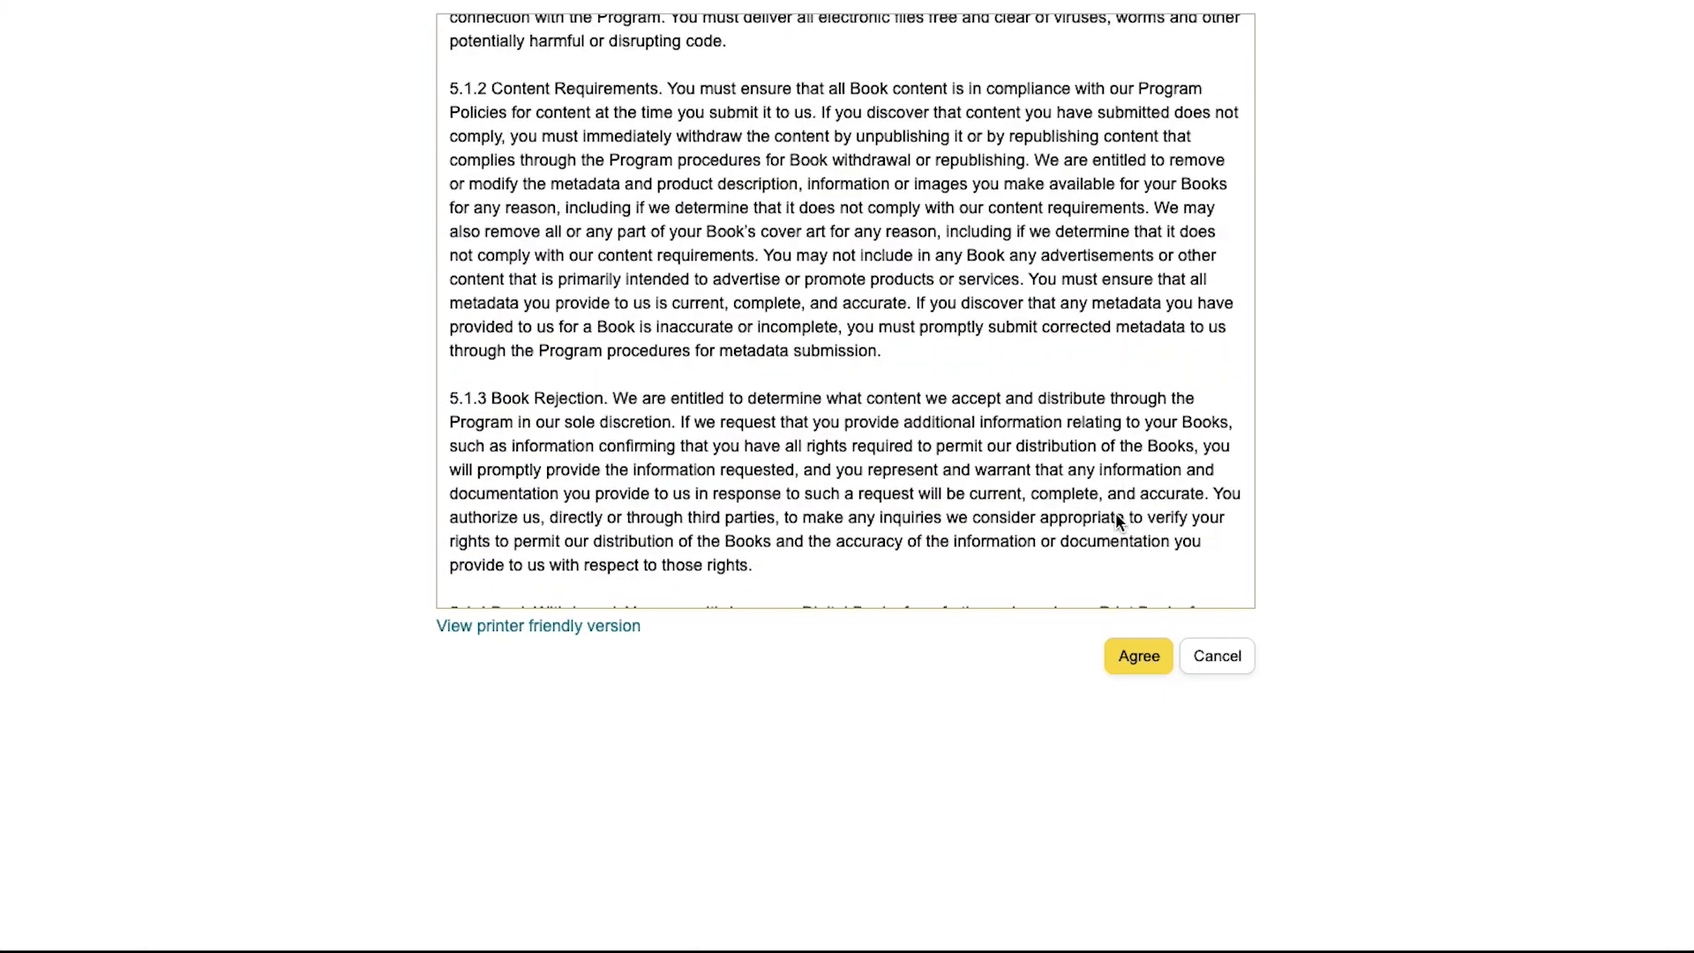
left_click(1139, 668)
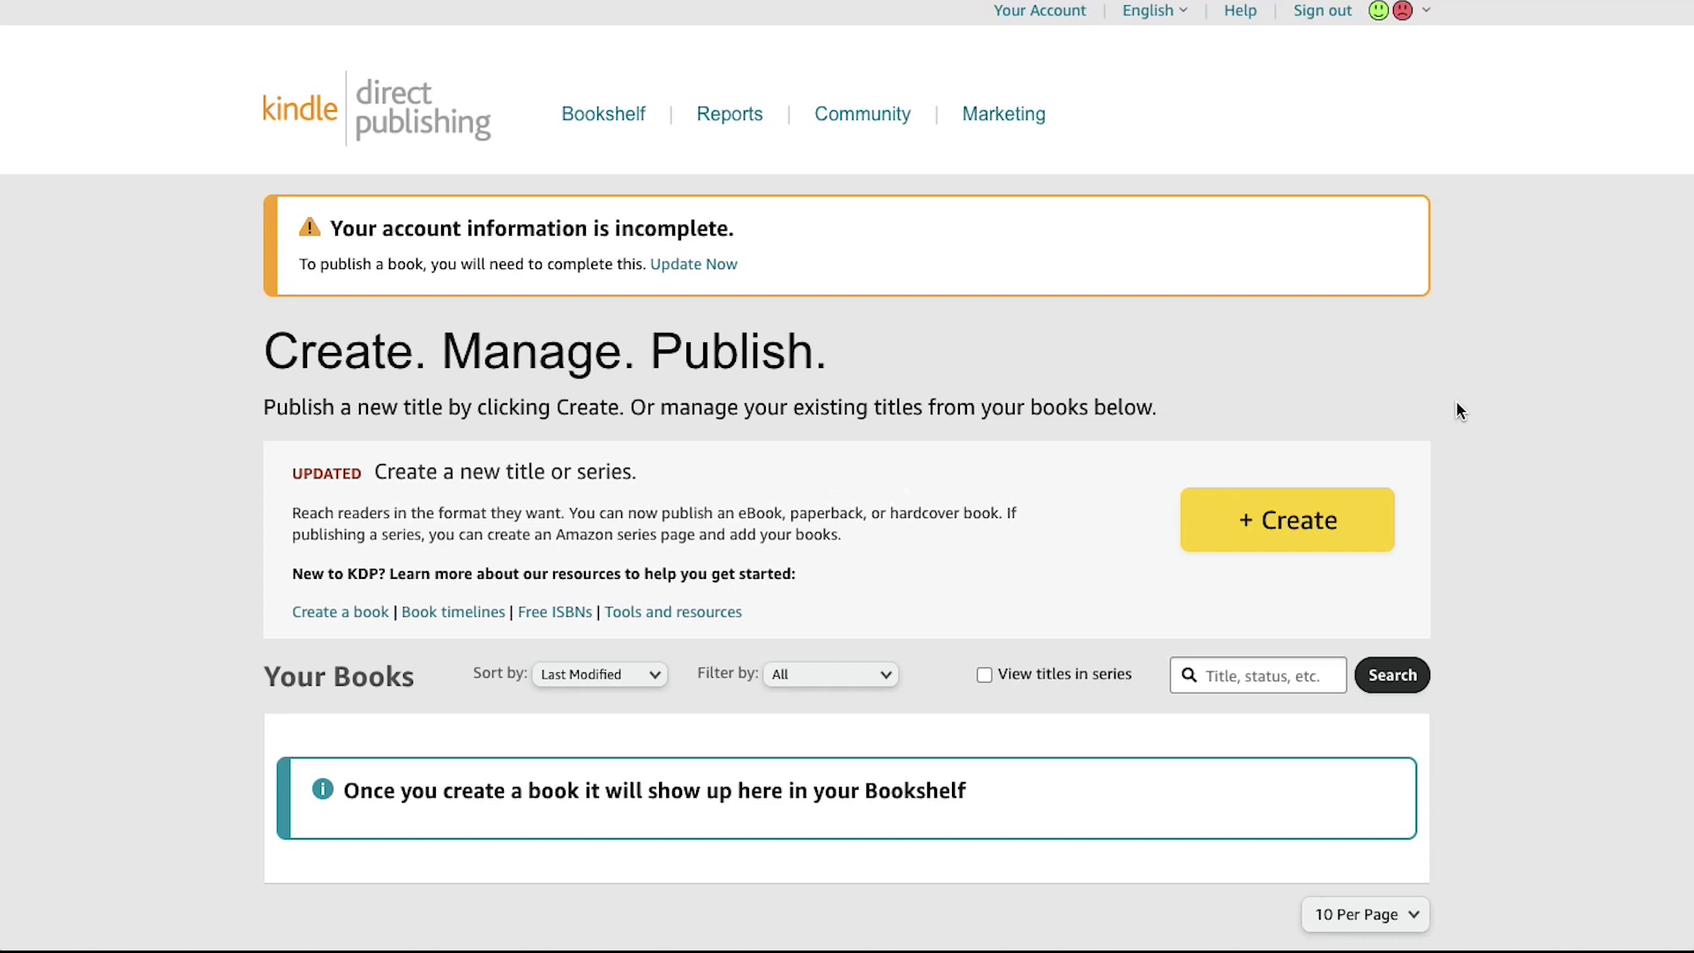
Step: Preview the new eBook details form from the Bookshelf's '+ Create' button
left_click(1359, 526)
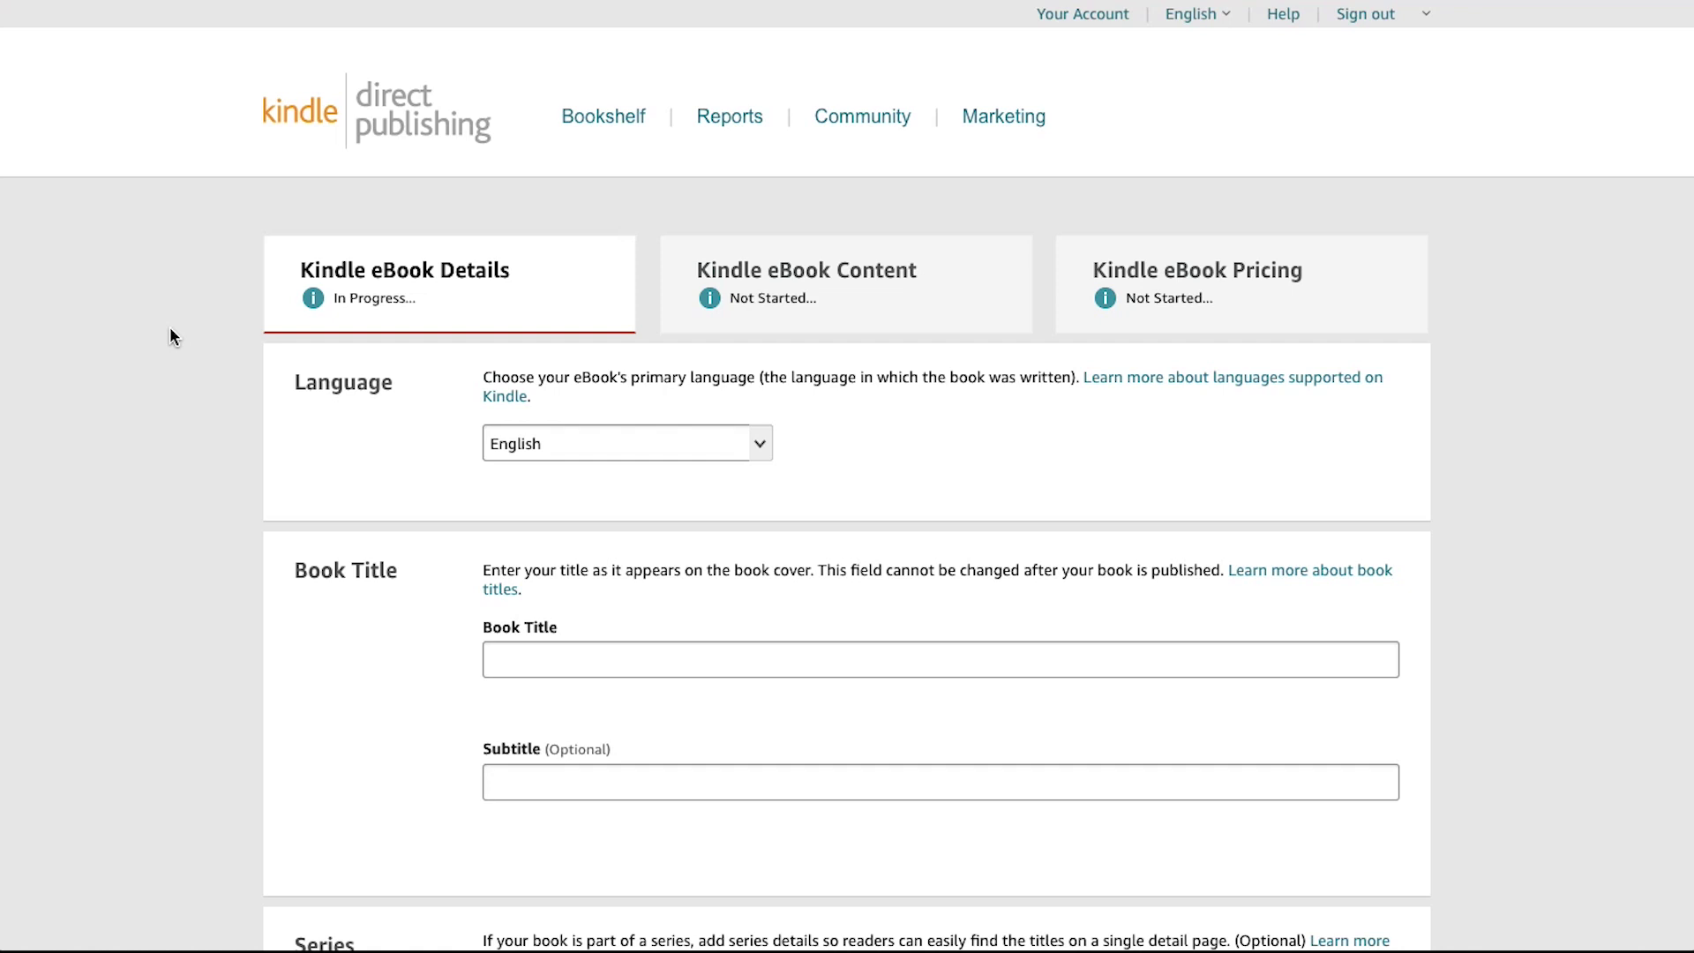
key("Tab")
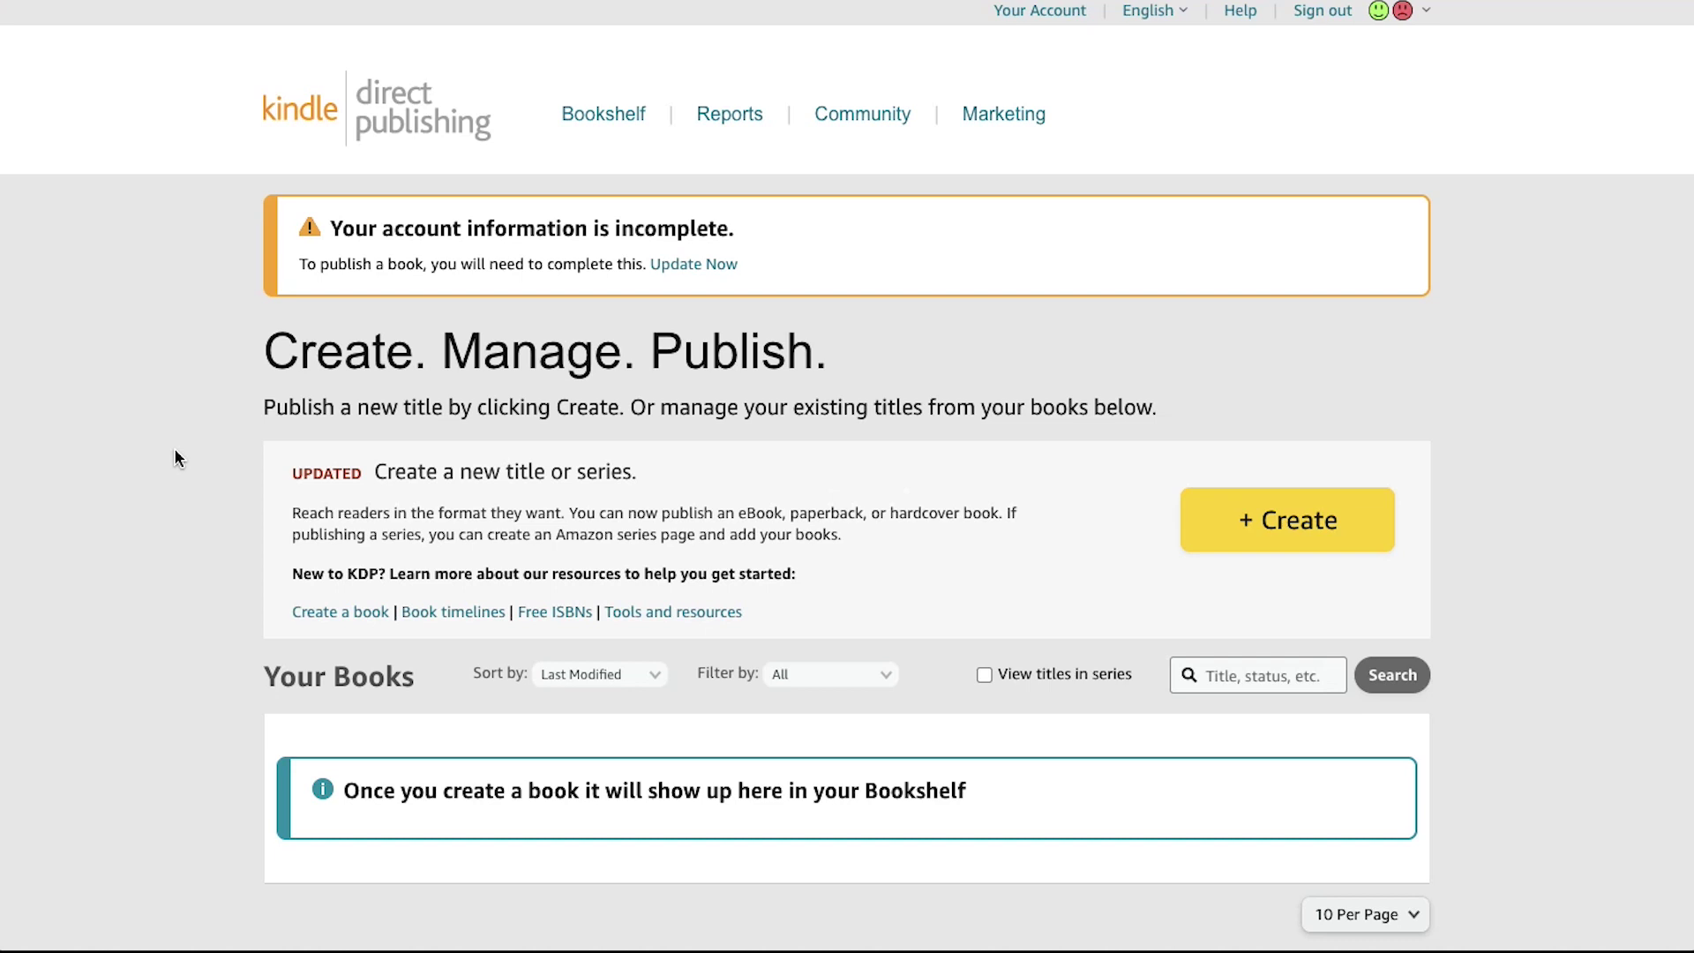
Step: Go from Tools and resources to the paperback calculator, then the cover template generator
left_click(637, 617)
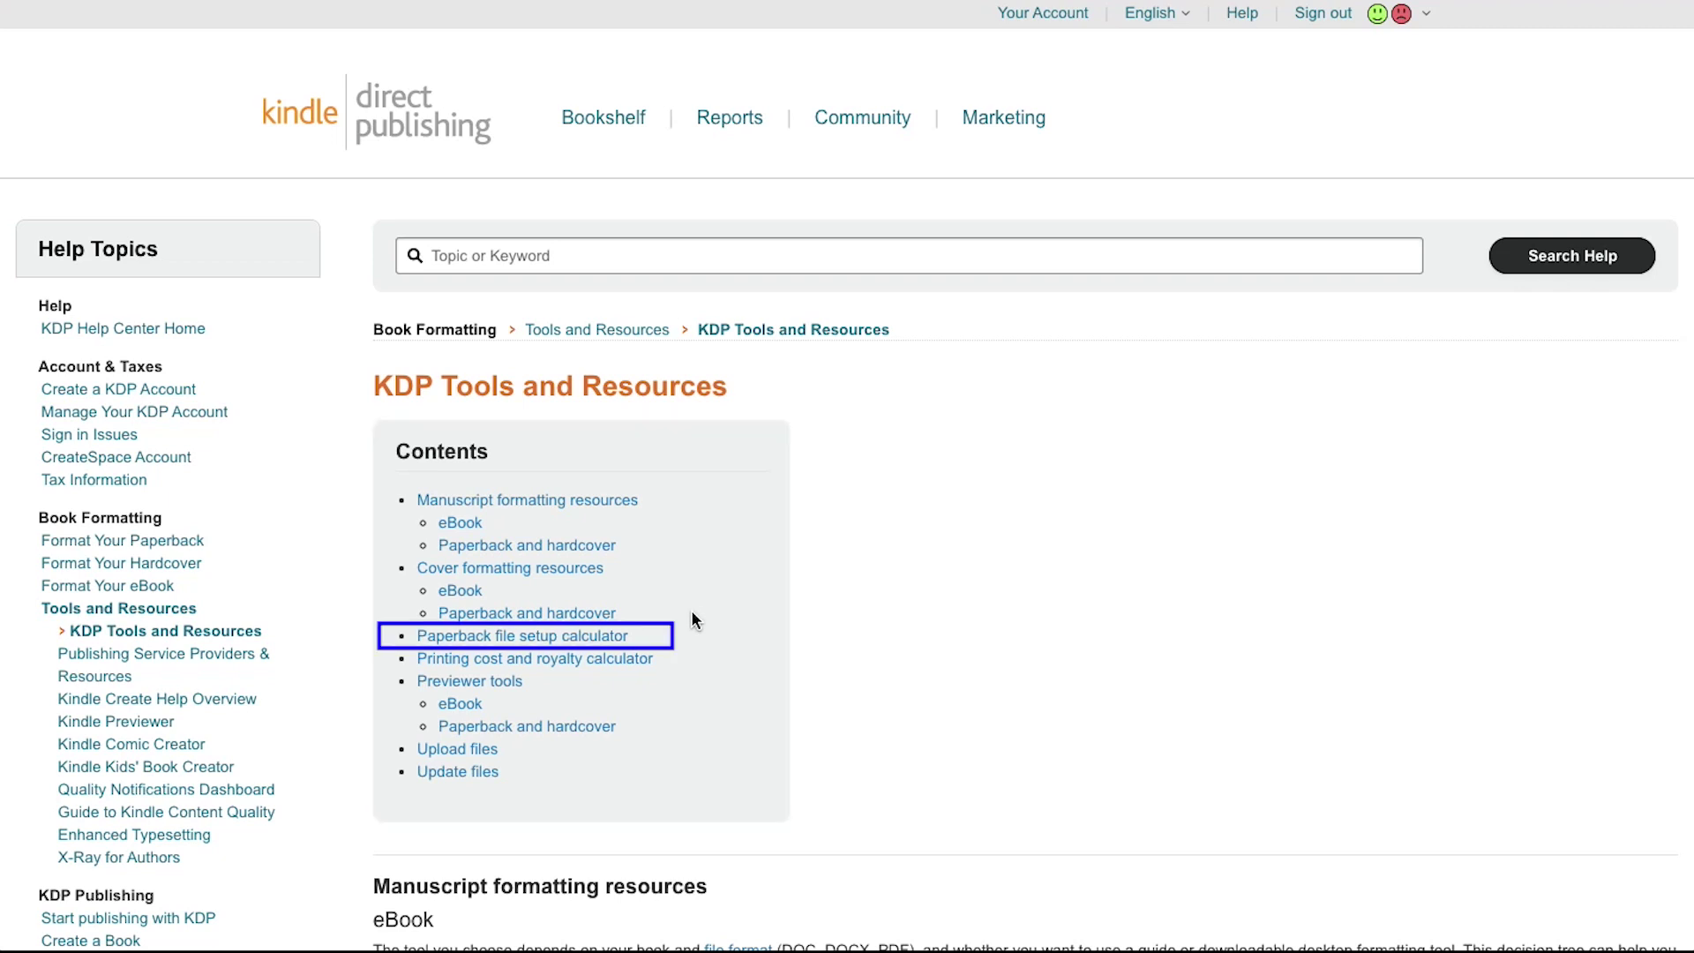
left_click(615, 633)
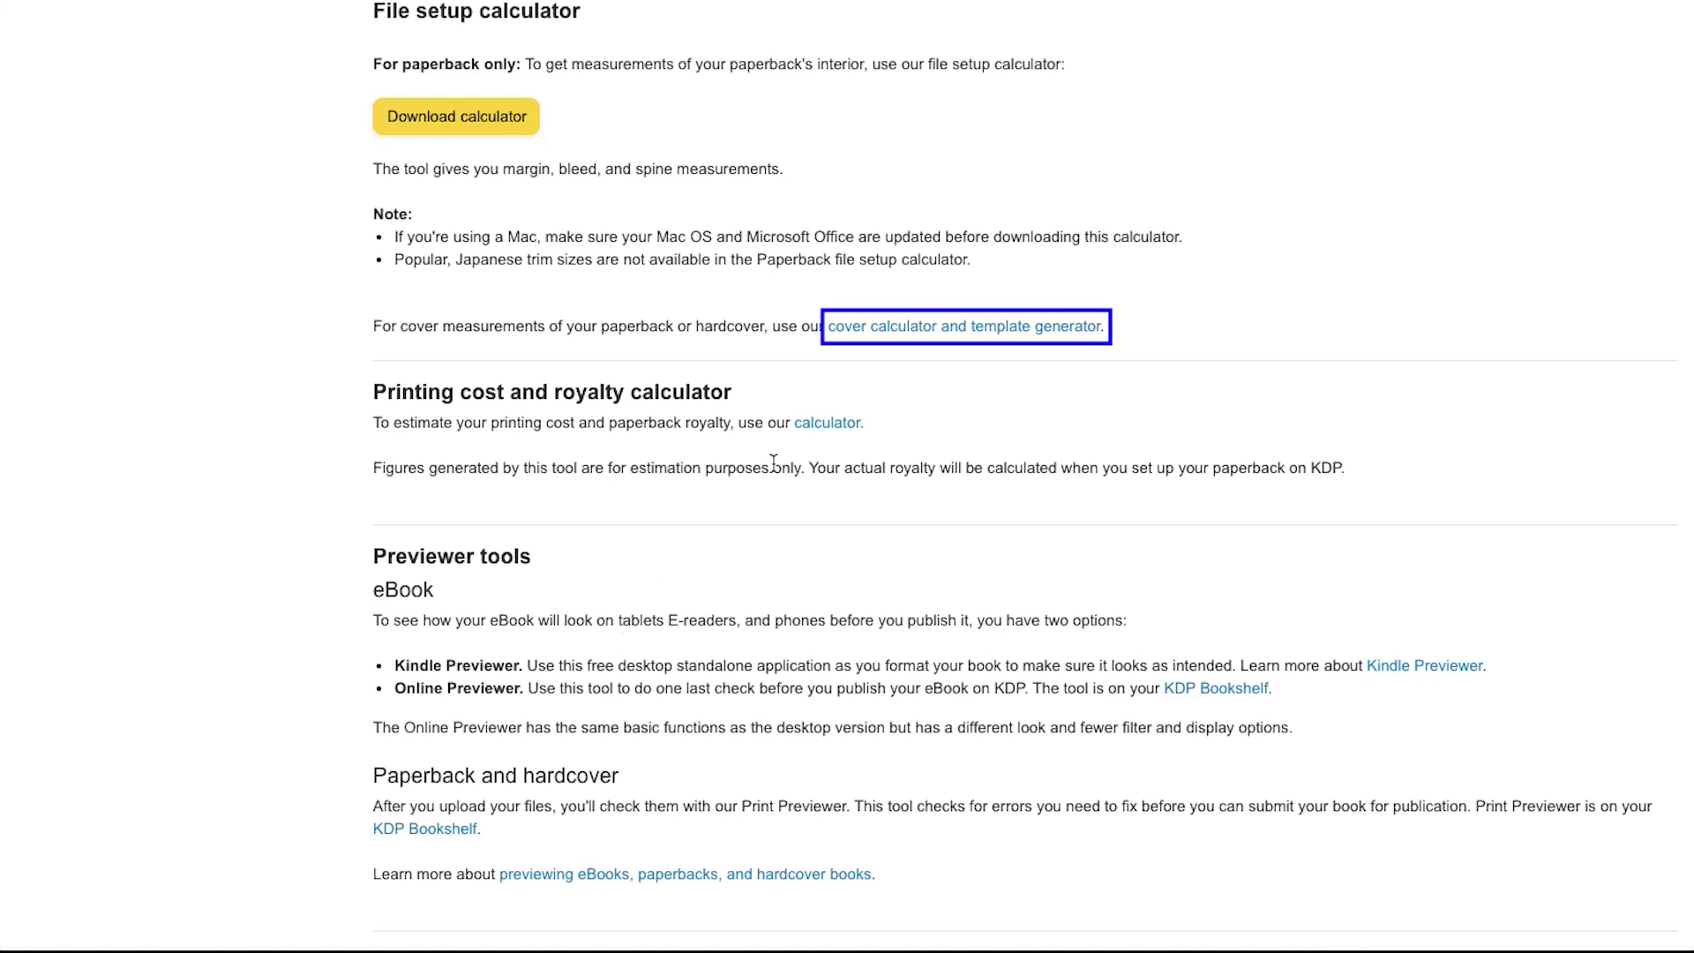
left_click(869, 332)
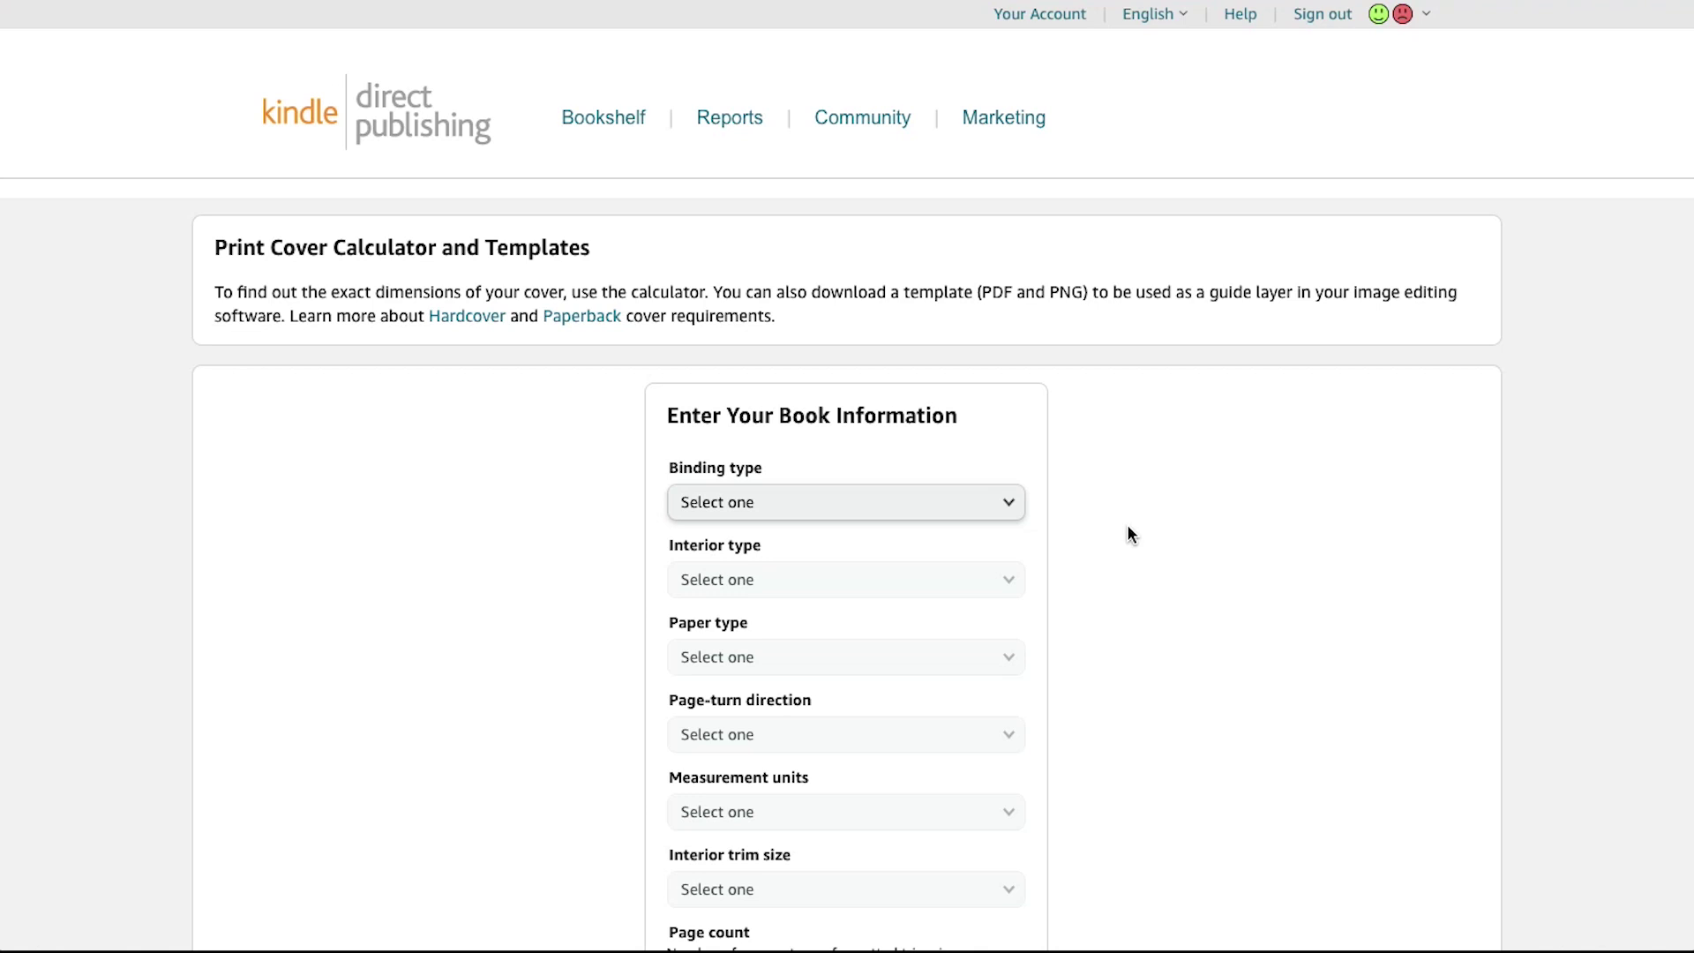
Step: Choose Paperback binding, Premium color interior and White paper in the cover calculator
key("Tab")
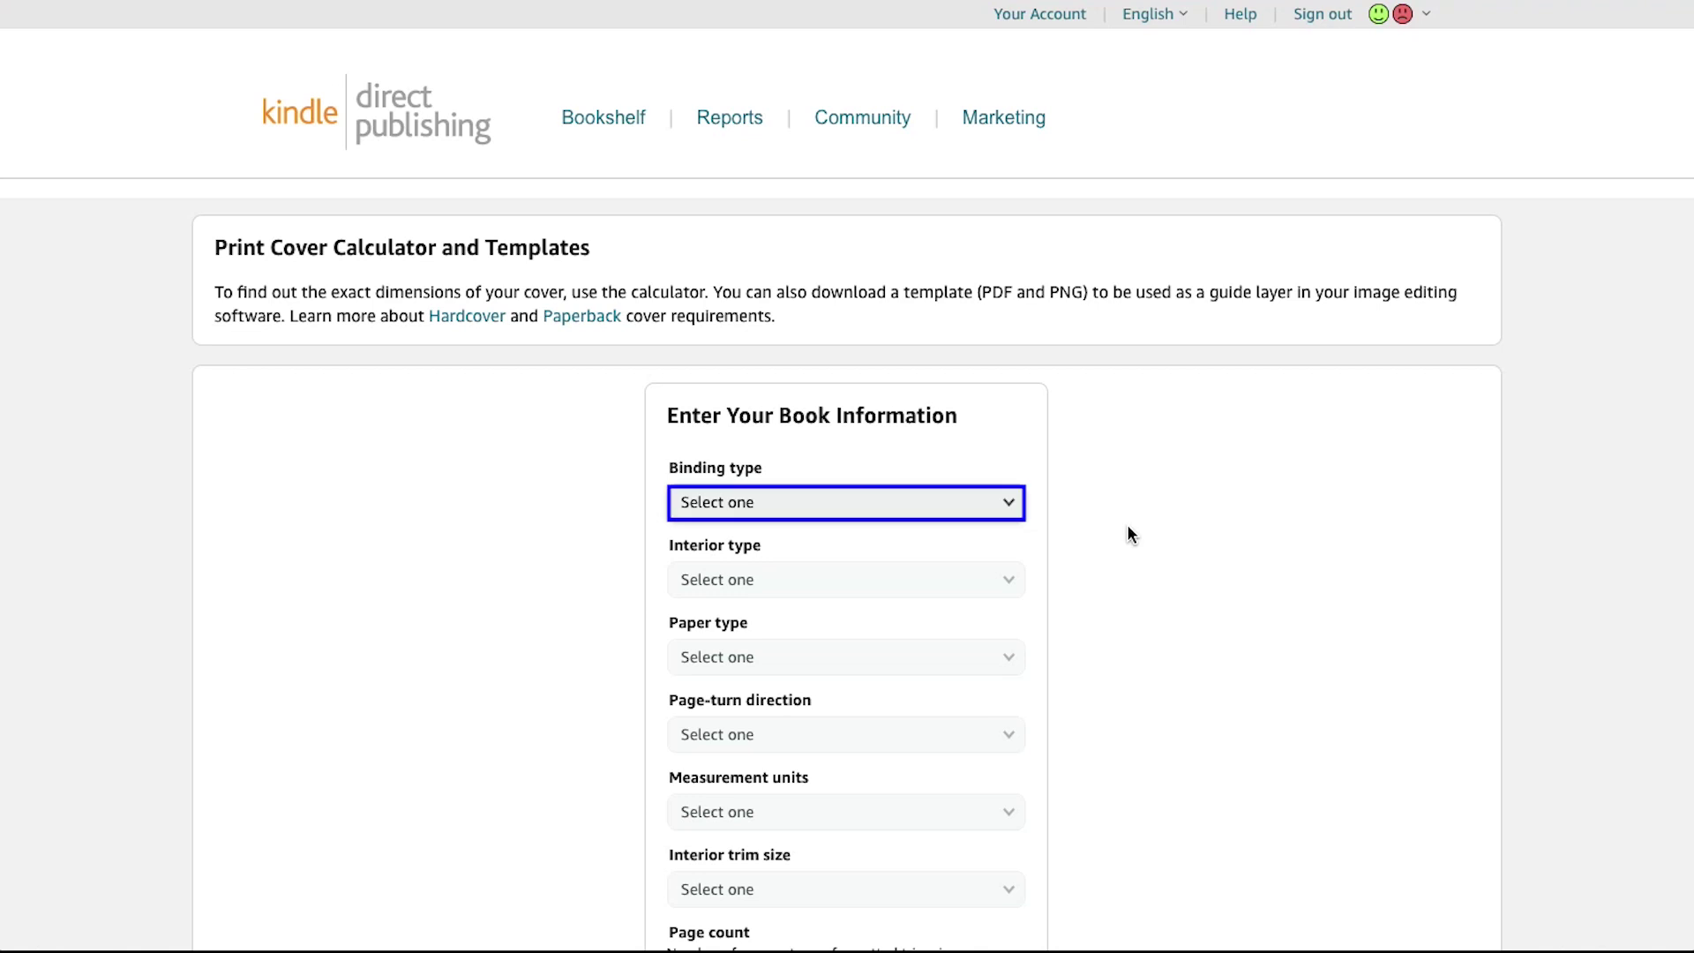
left_click(1008, 505)
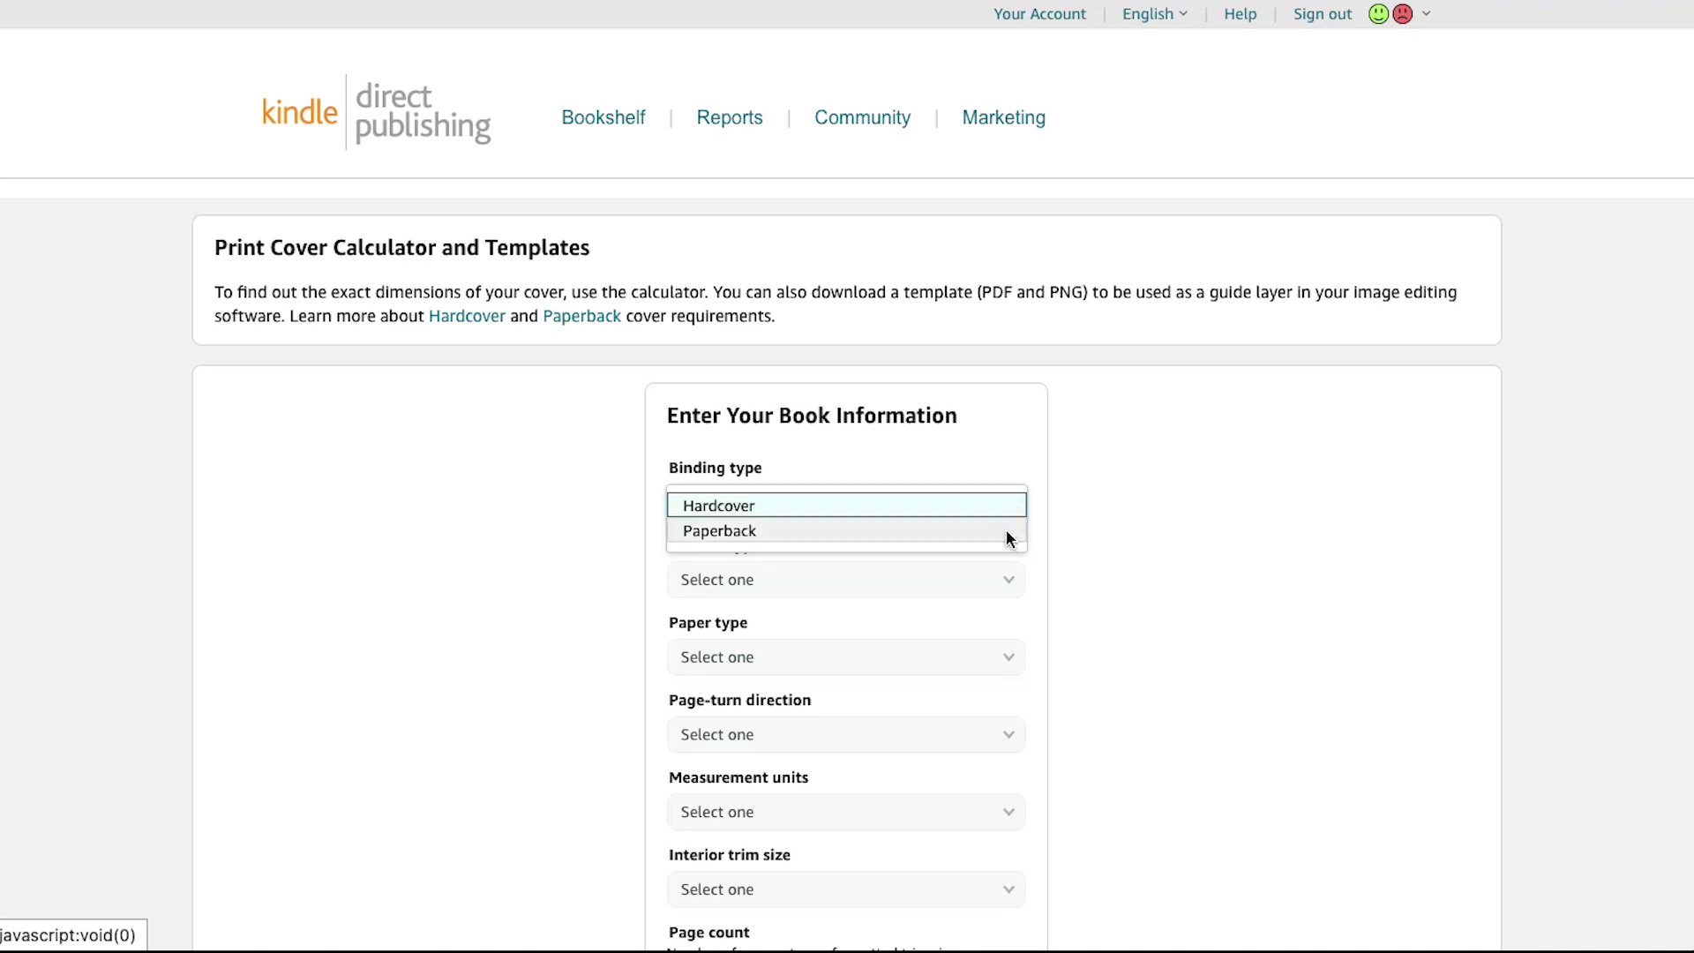
left_click(1009, 532)
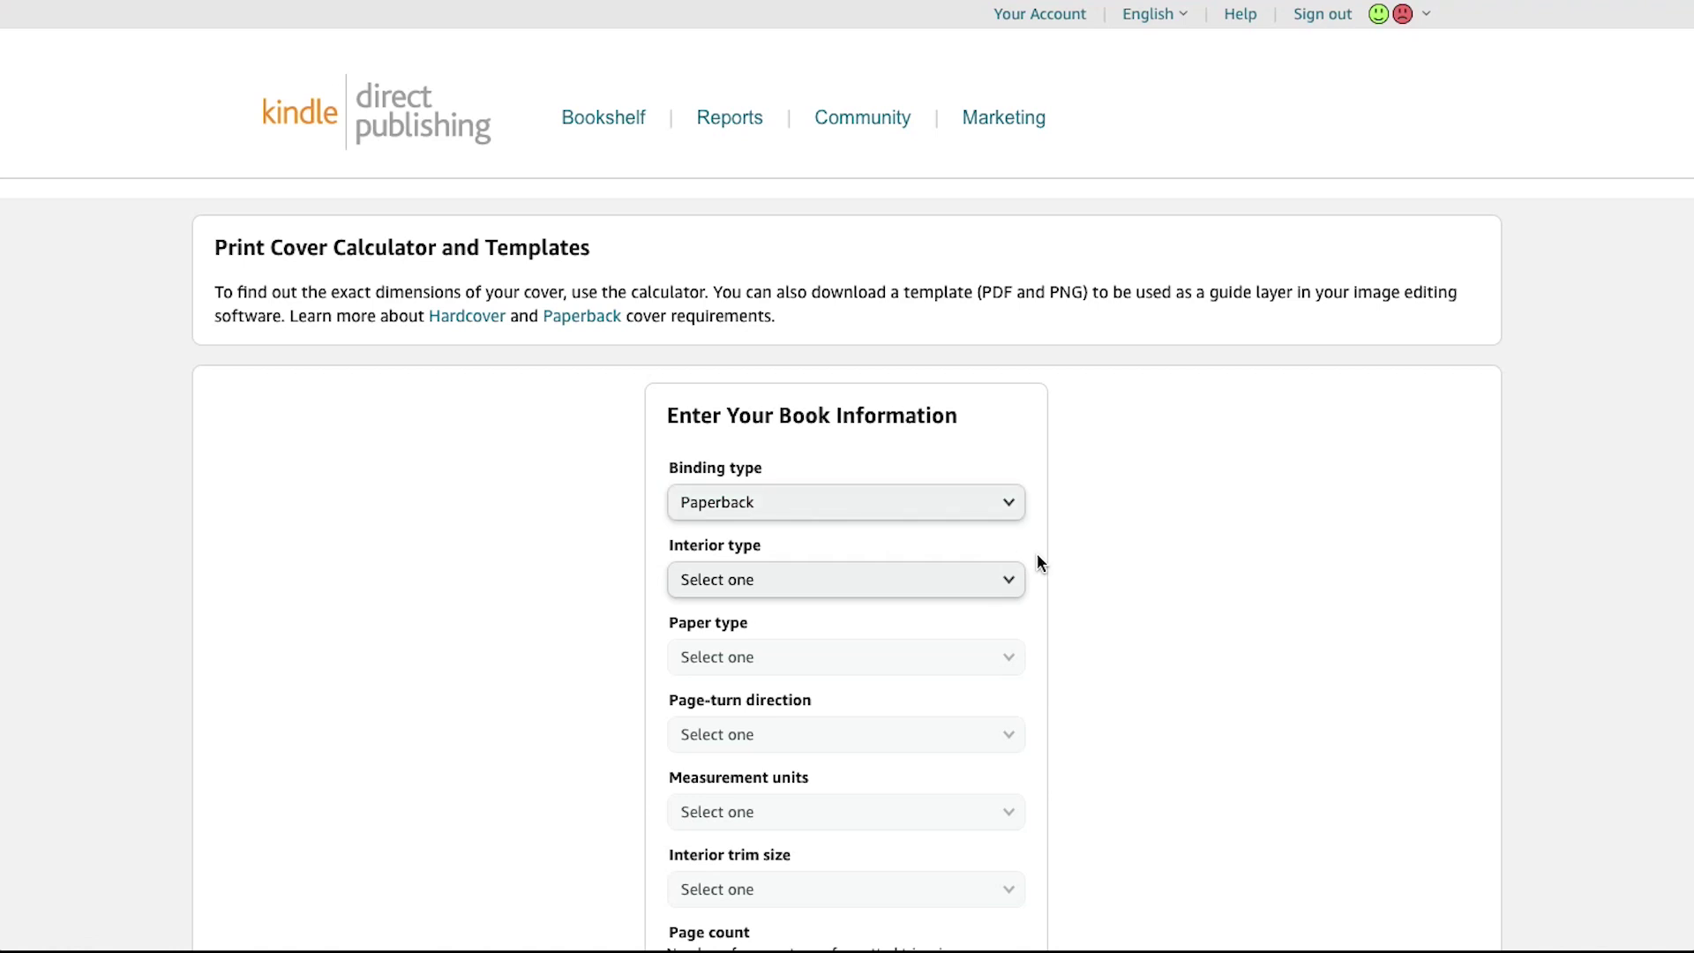
left_click(1013, 578)
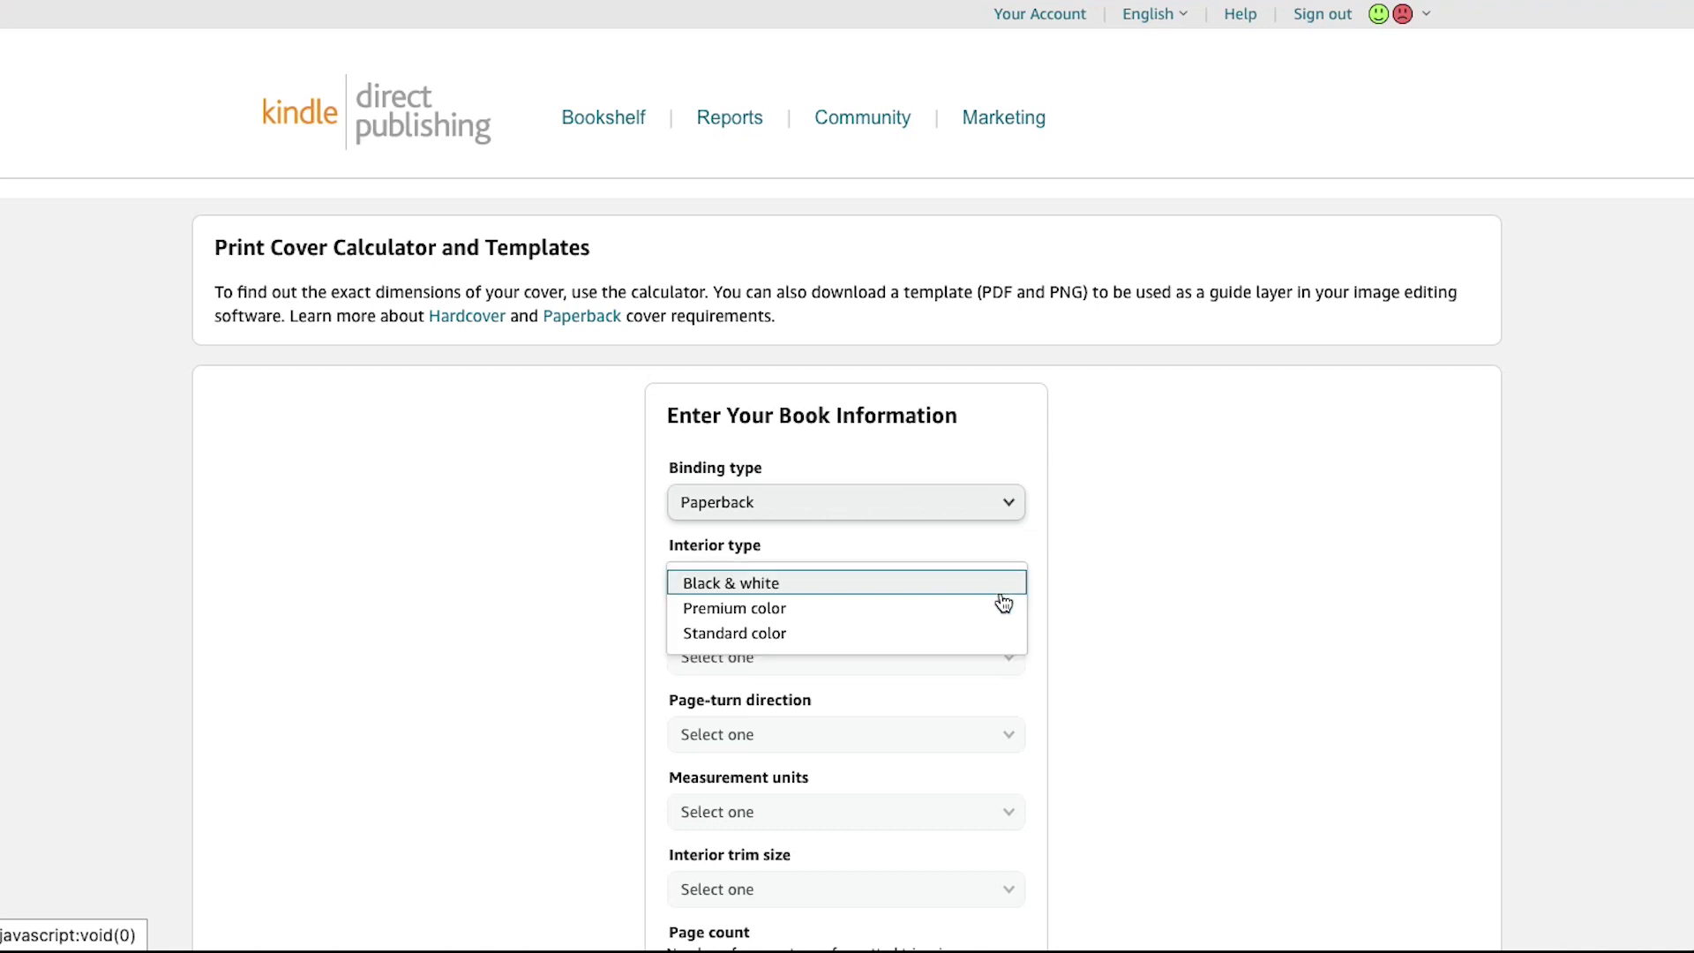
left_click(998, 608)
scroll(997, 602, "down", 3)
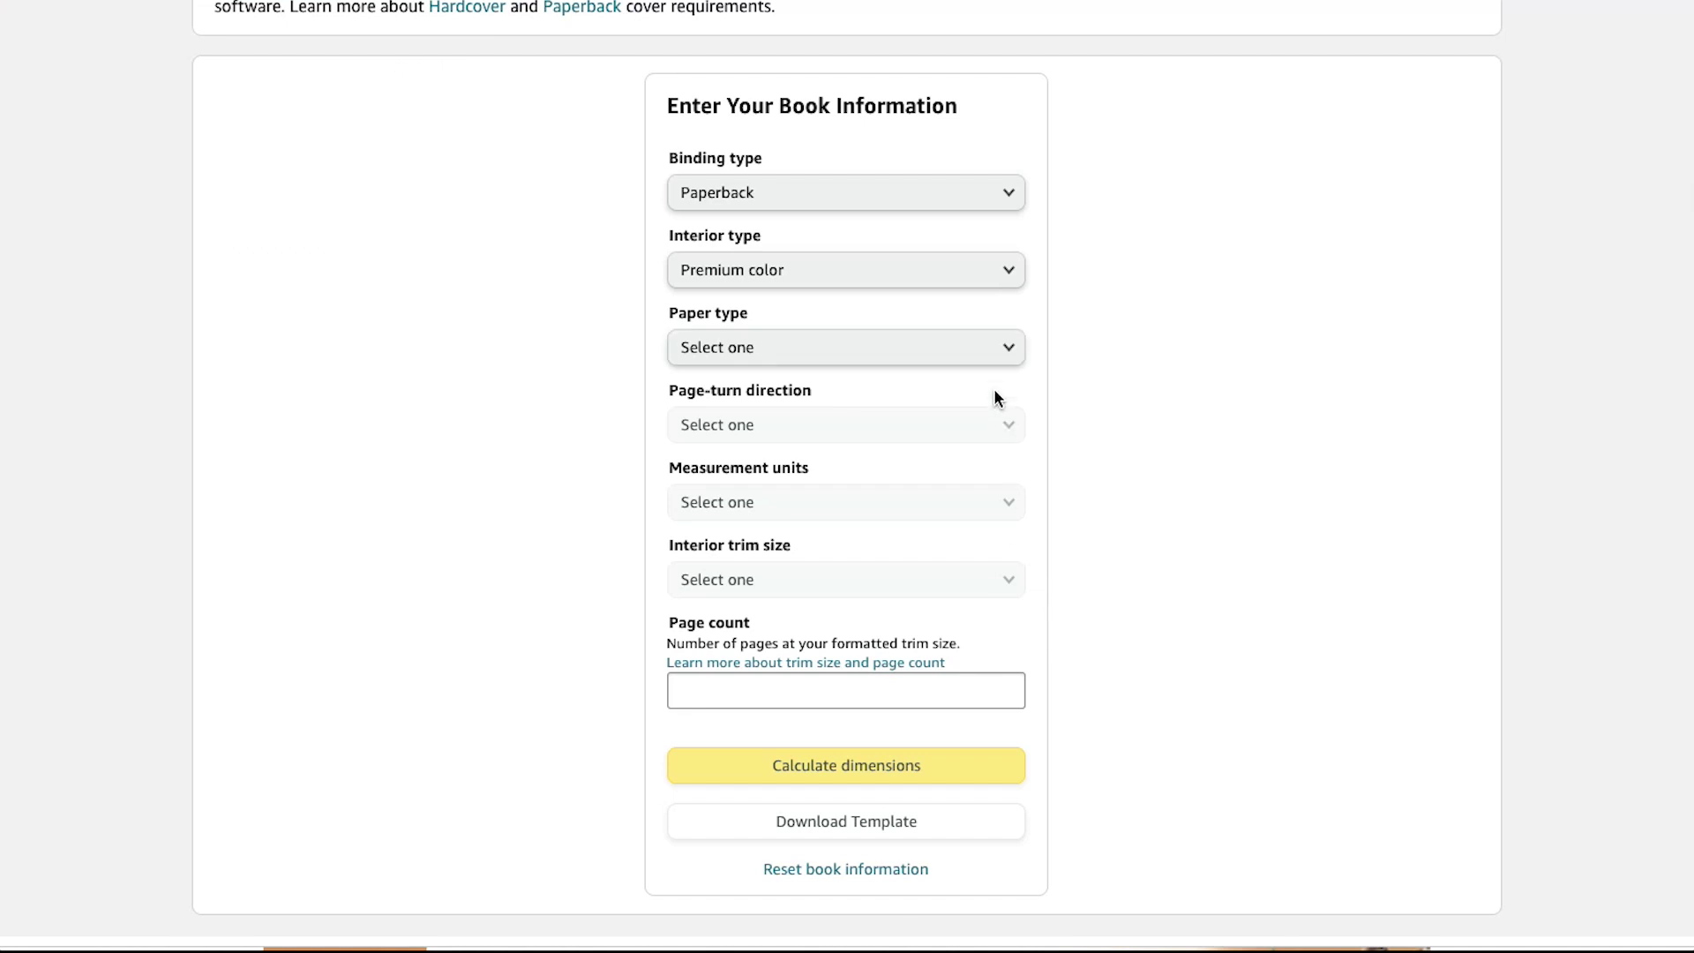
left_click(995, 357)
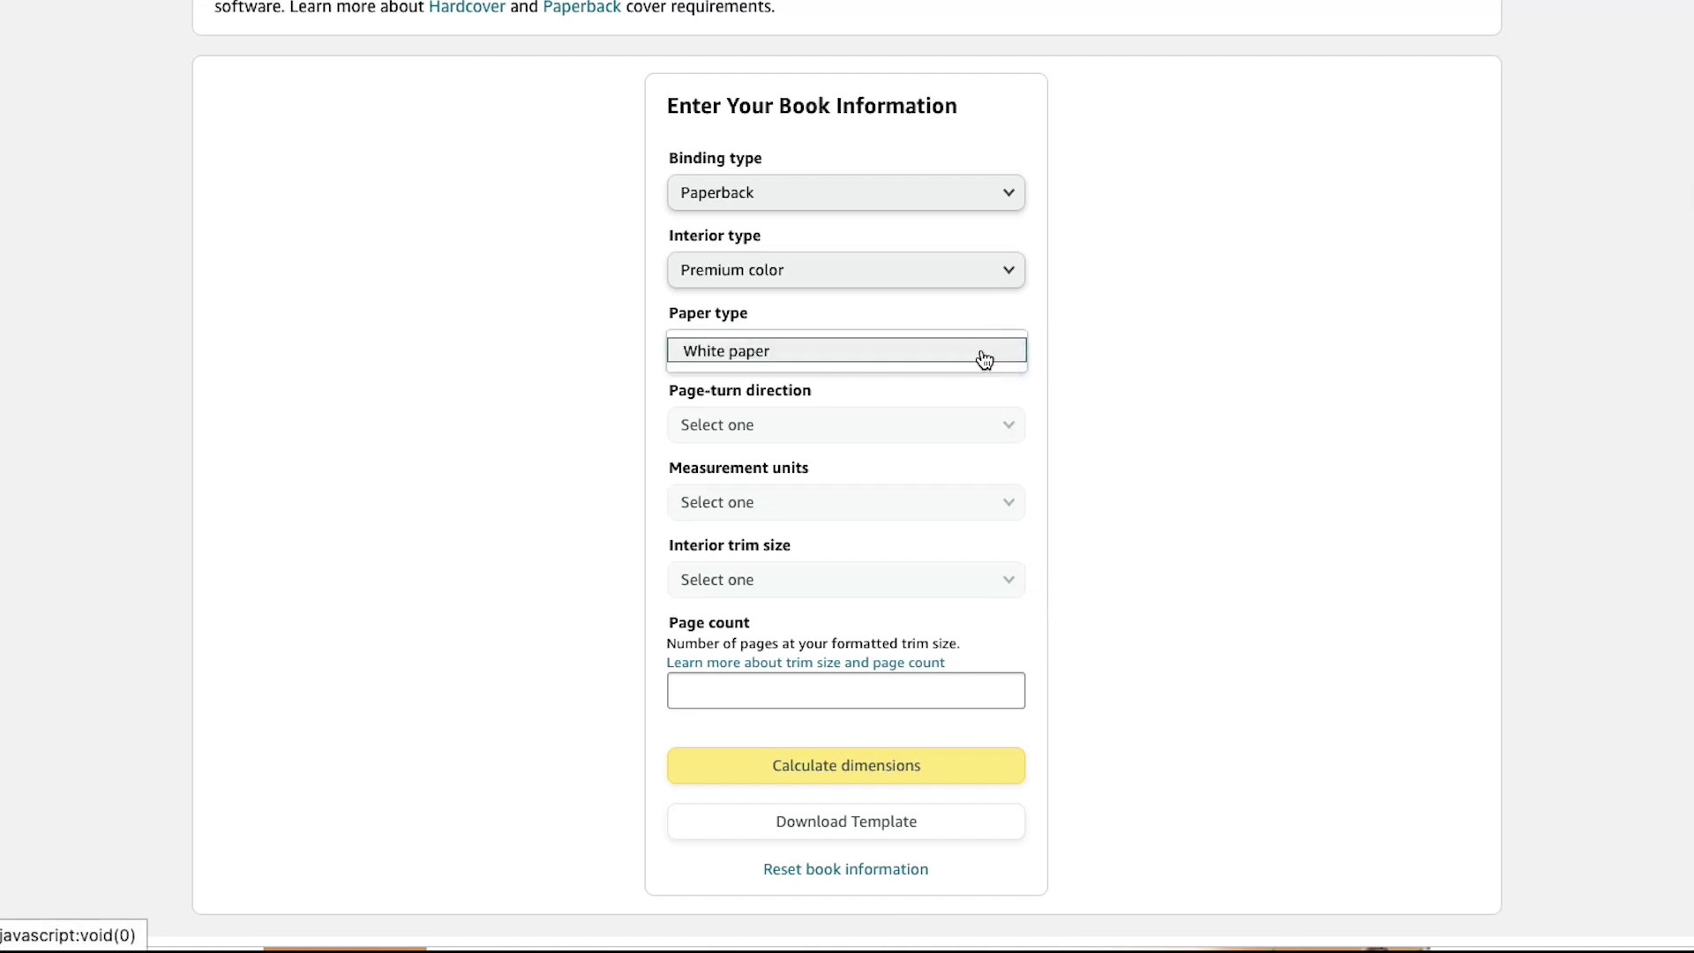
left_click(985, 353)
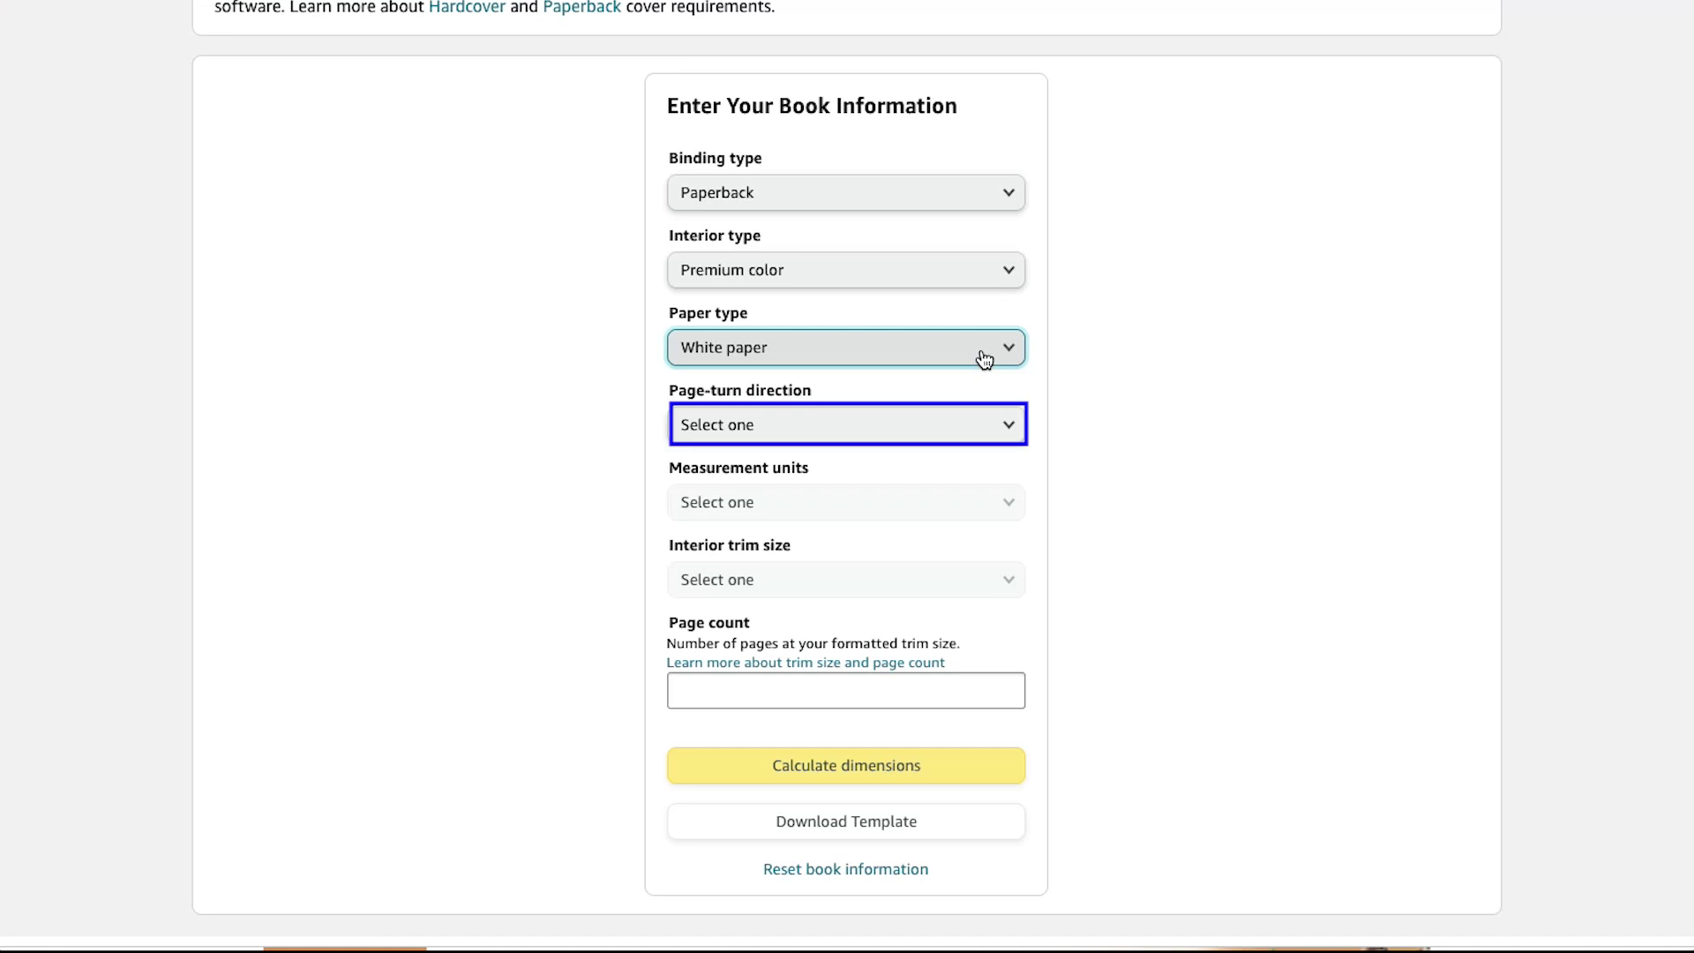
Step: Set Left to Right page turn, inches, 7 x 10 in trim and a 100-page count
left_click(1008, 427)
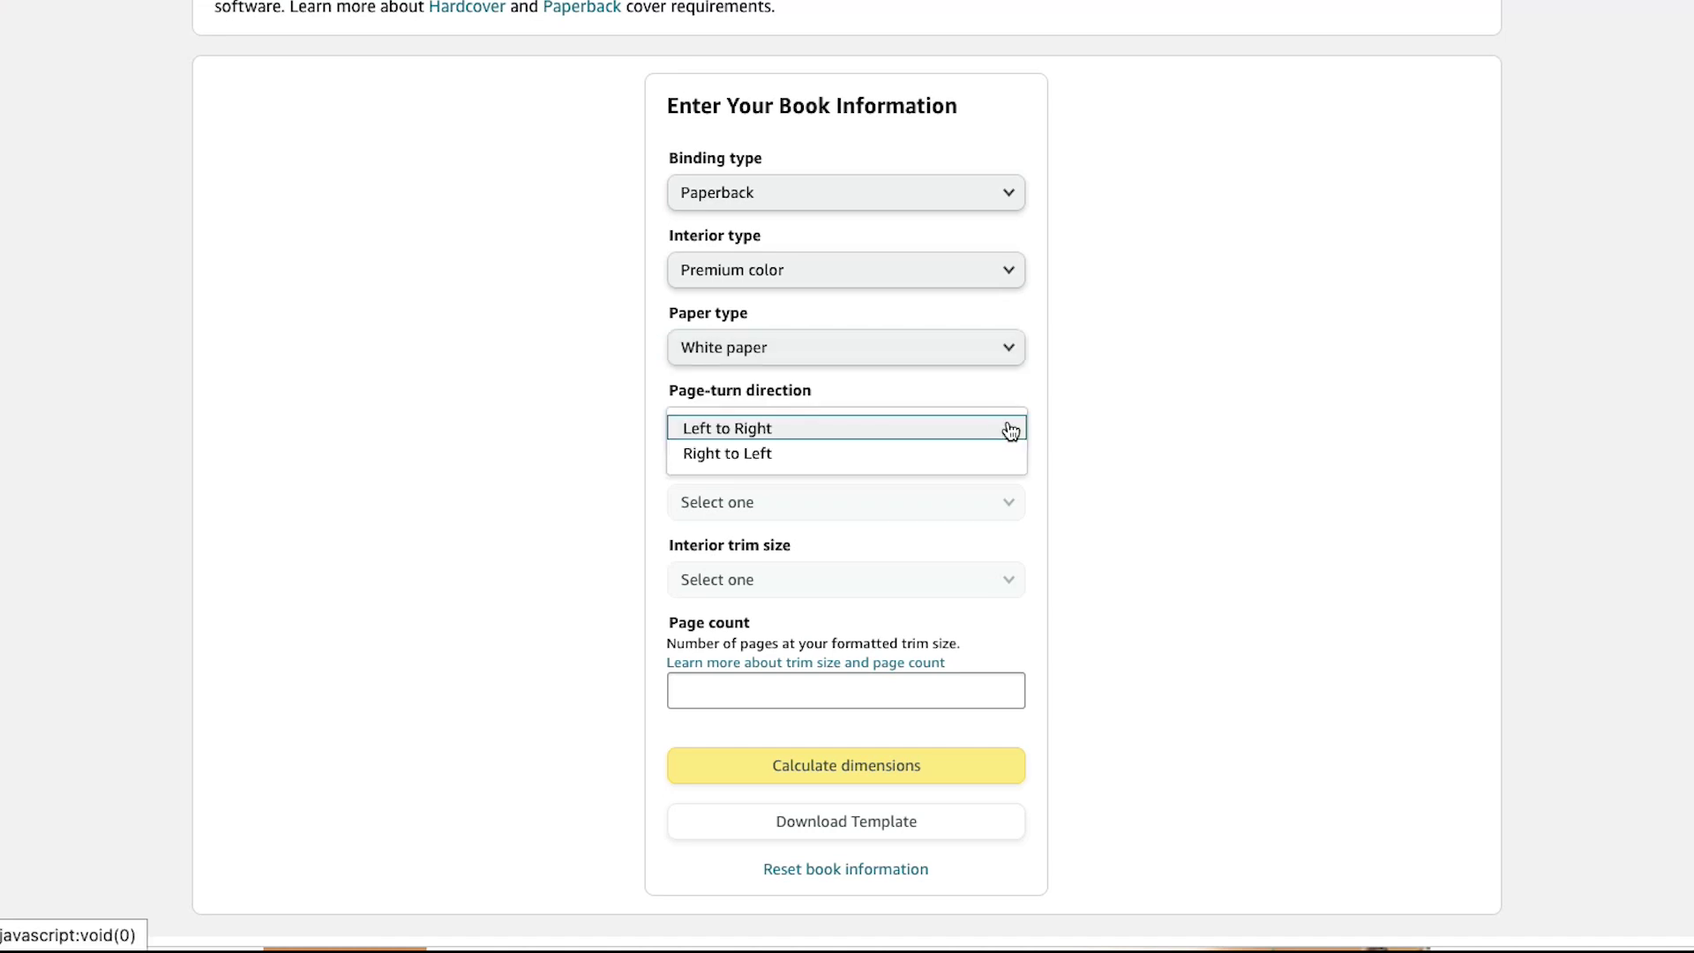
left_click(1010, 432)
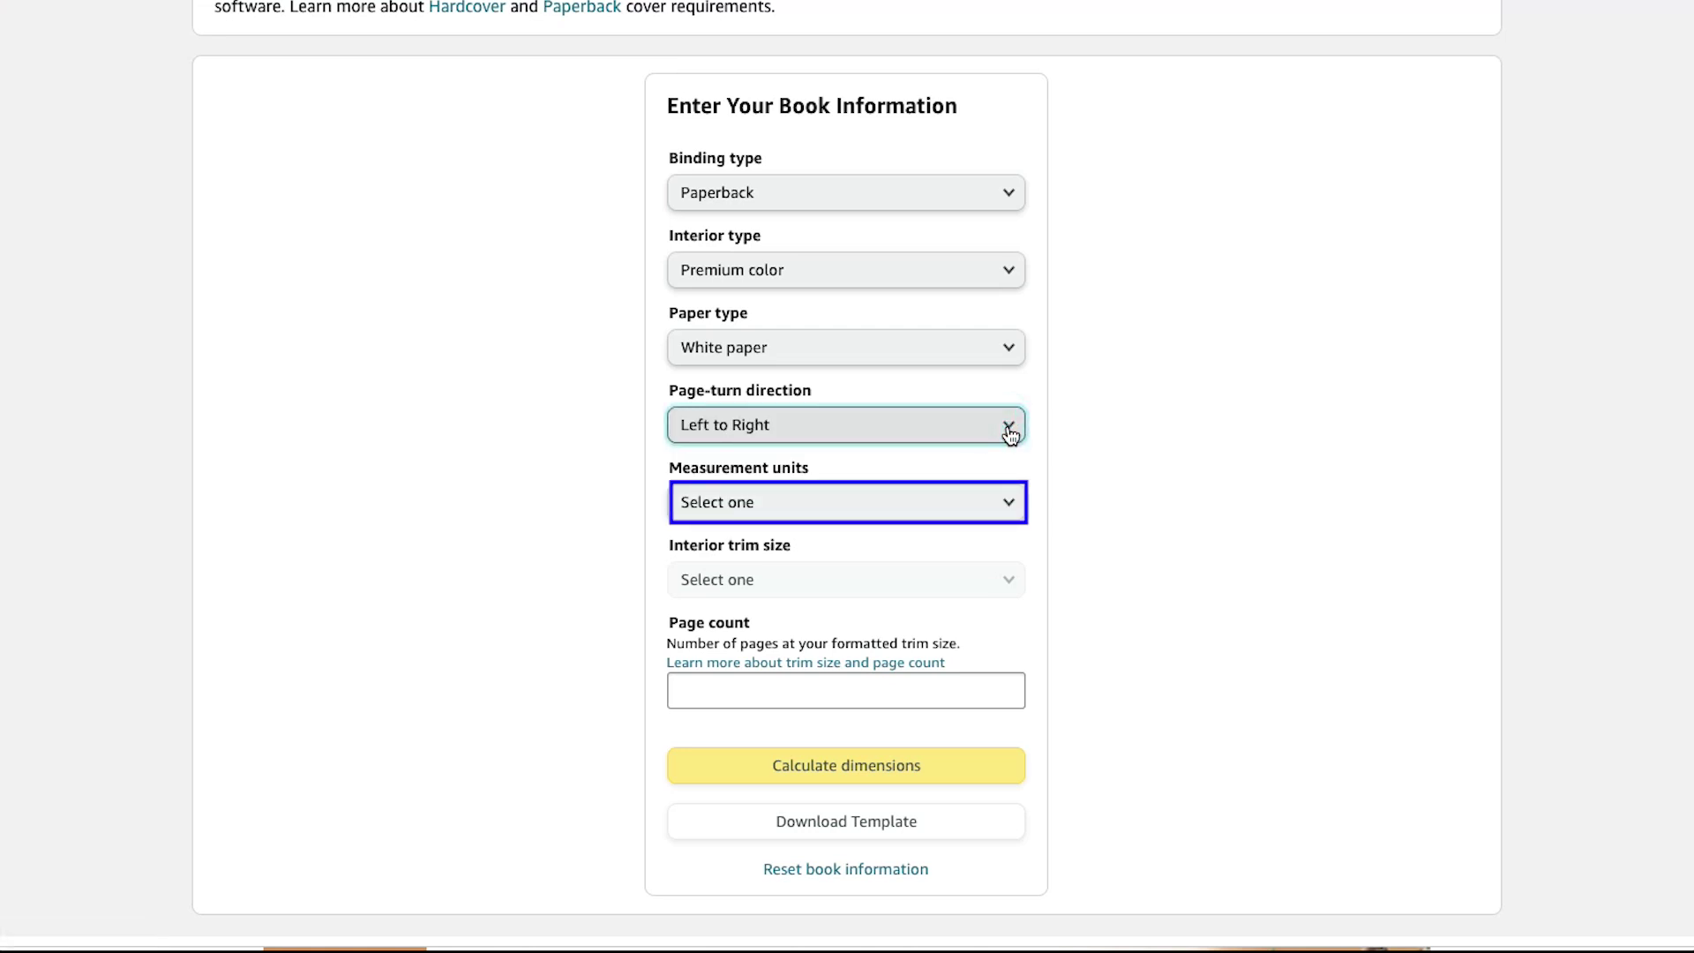
left_click(1005, 505)
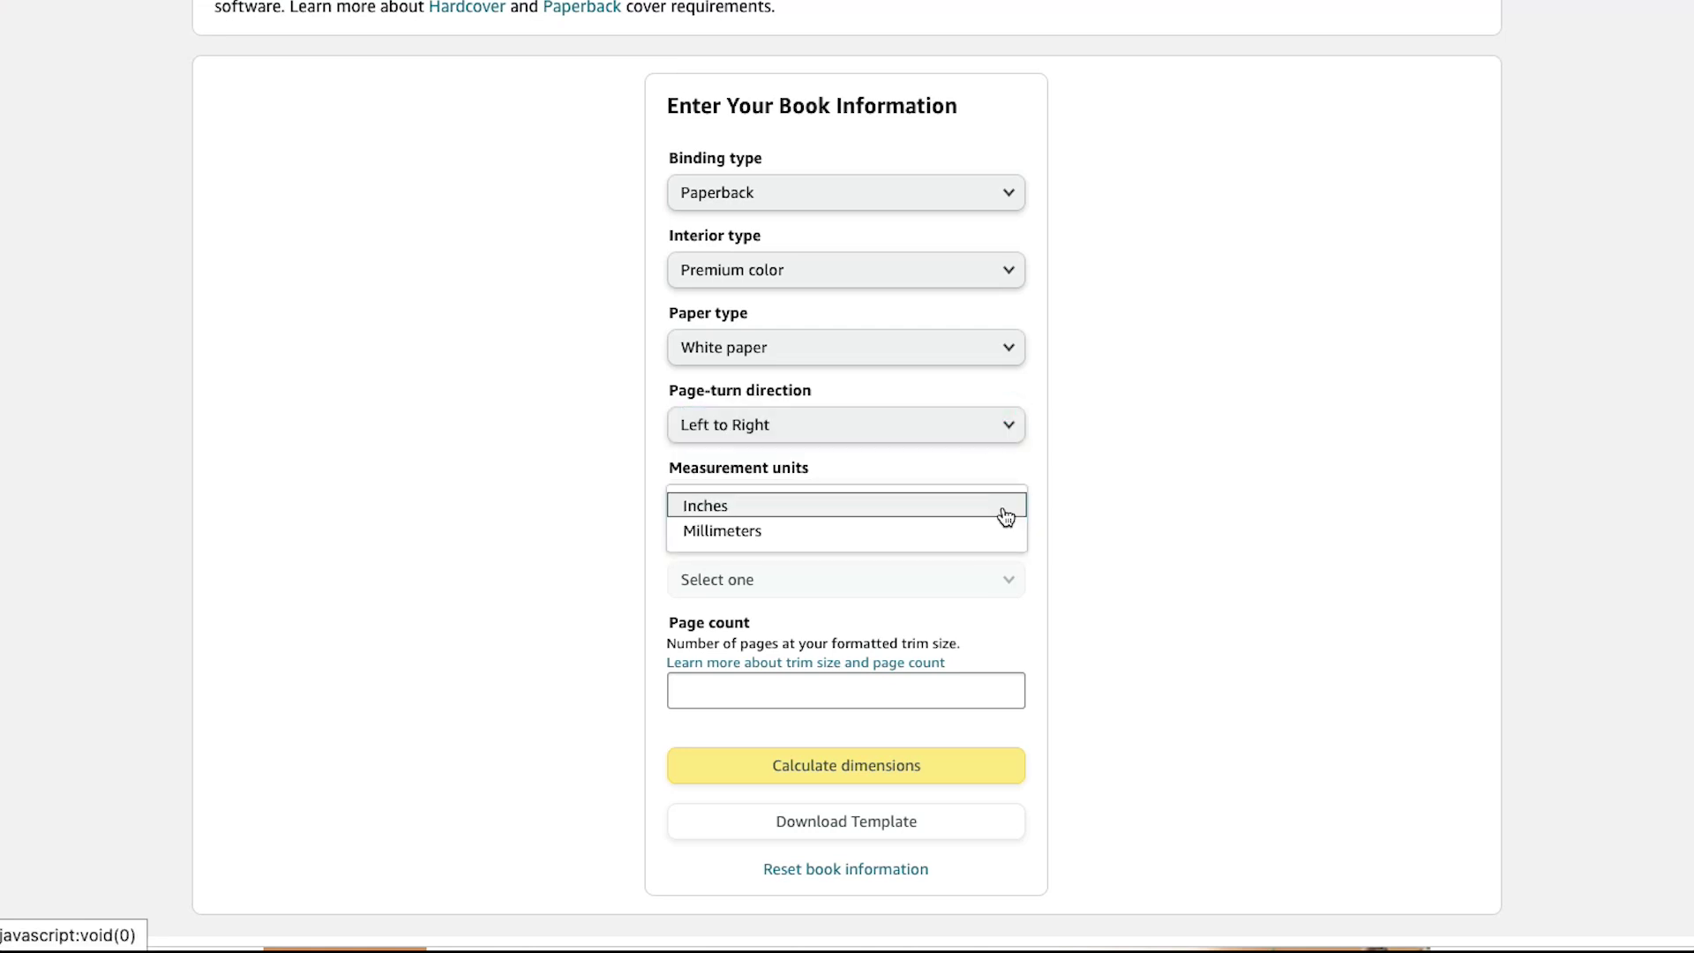
left_click(1005, 512)
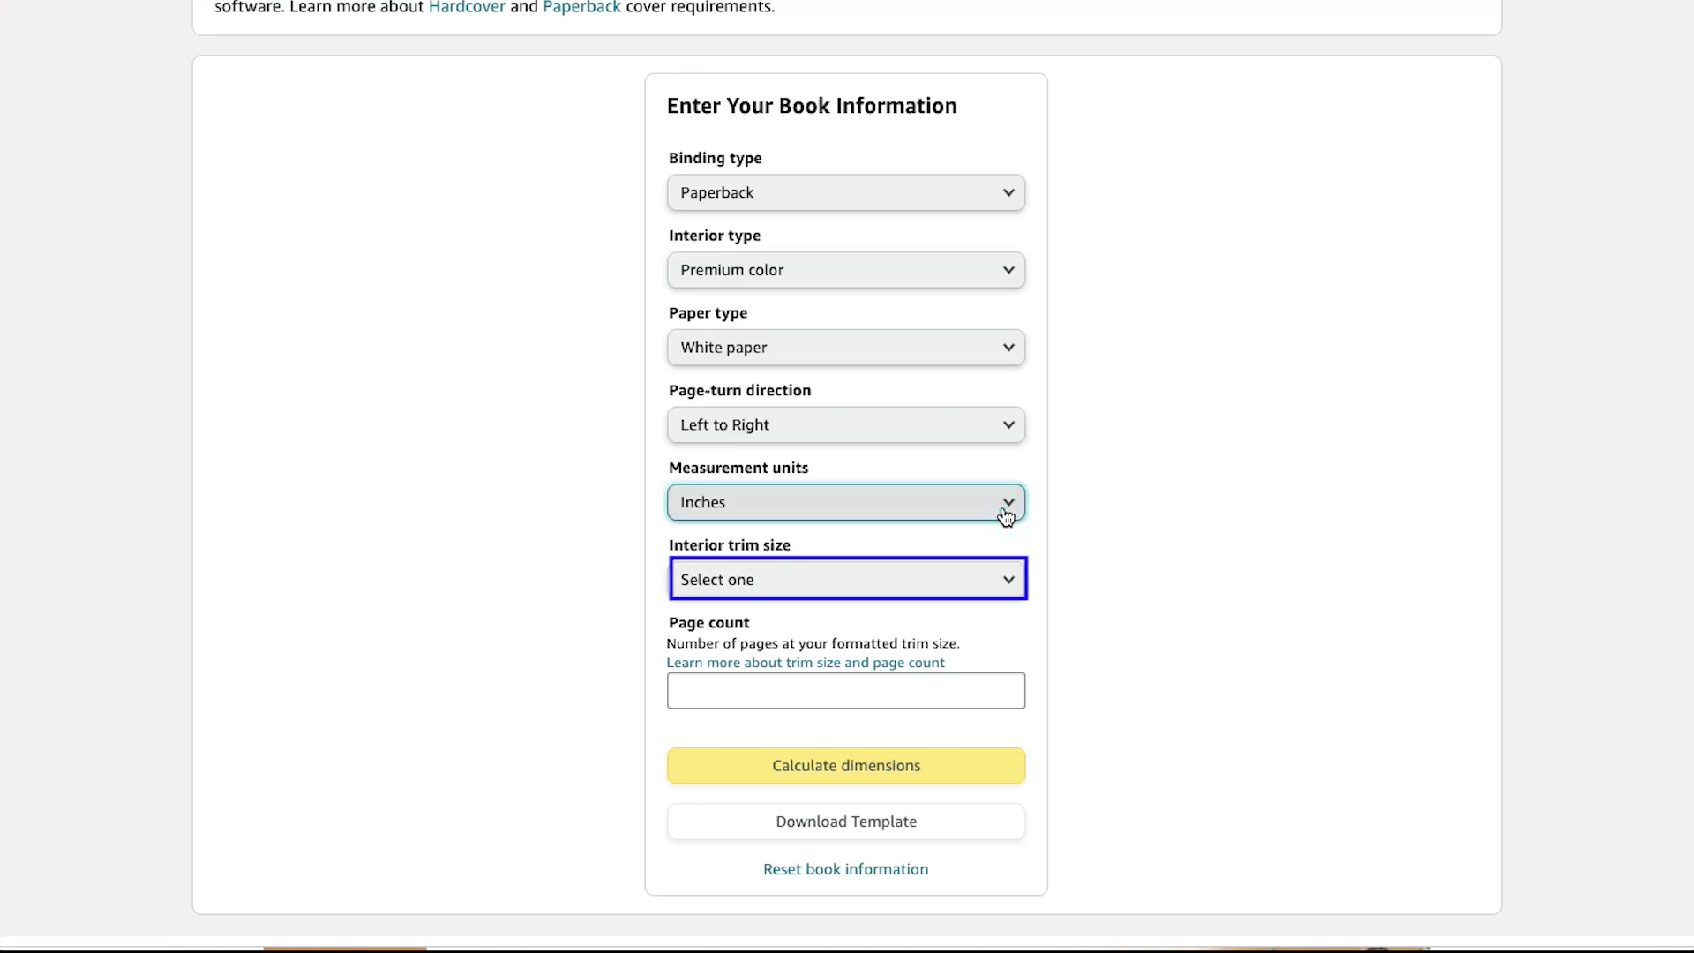
left_click(1009, 583)
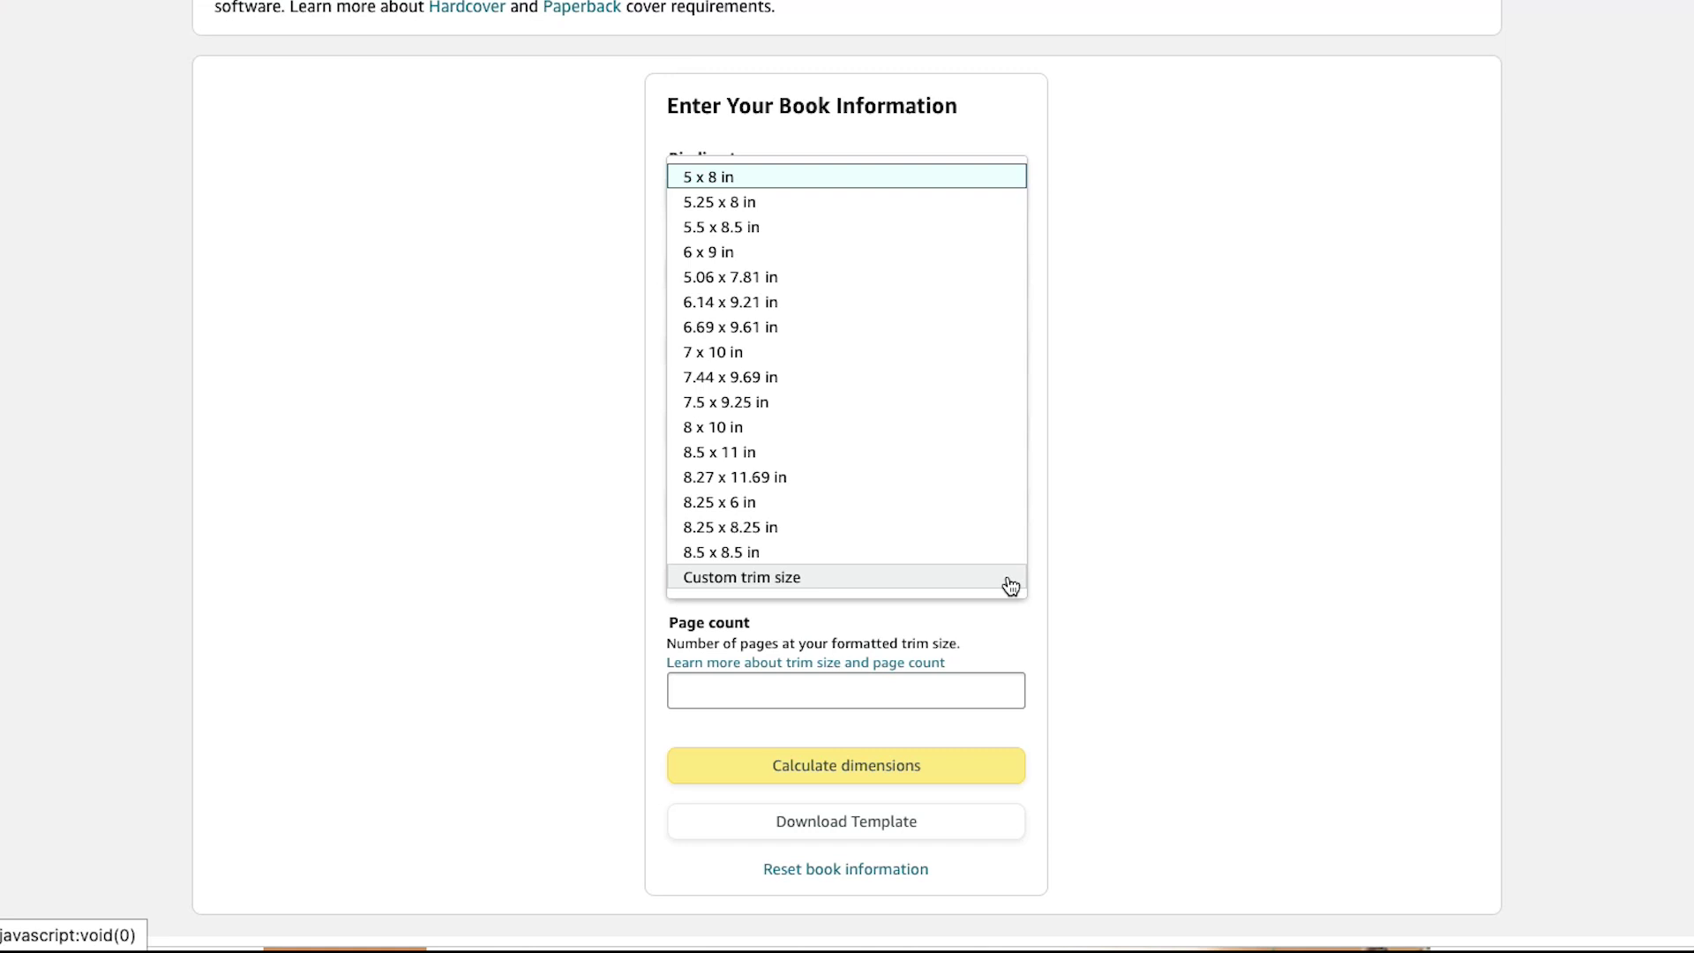
left_click(1010, 586)
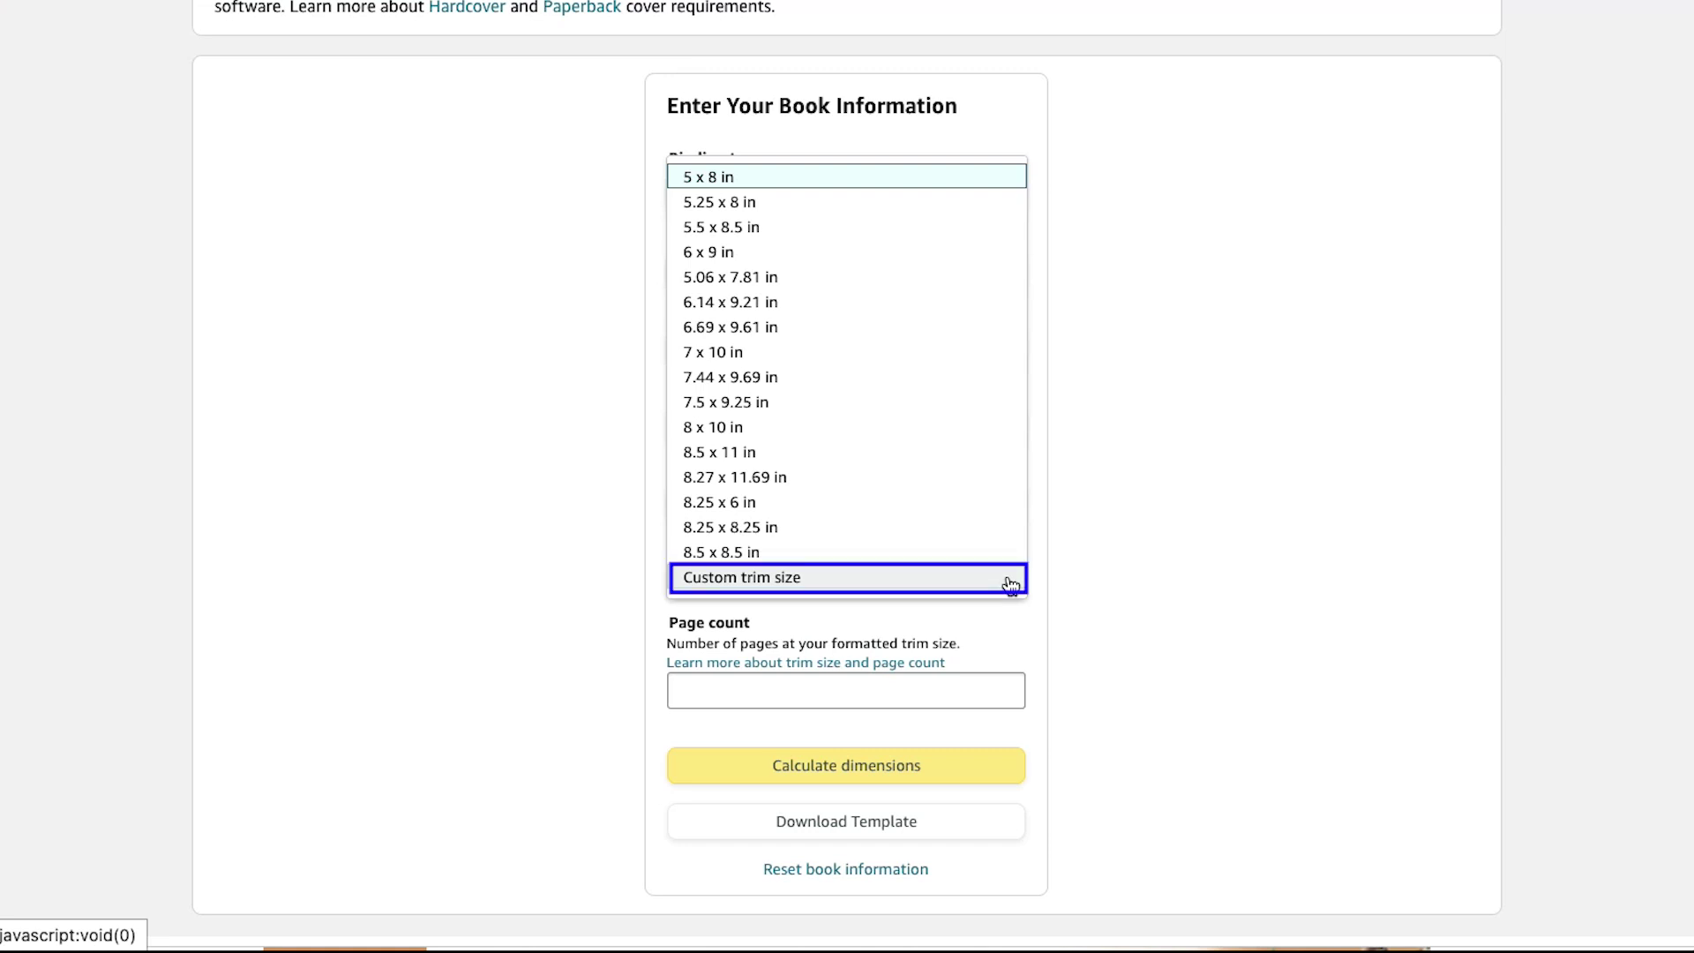
left_click(956, 352)
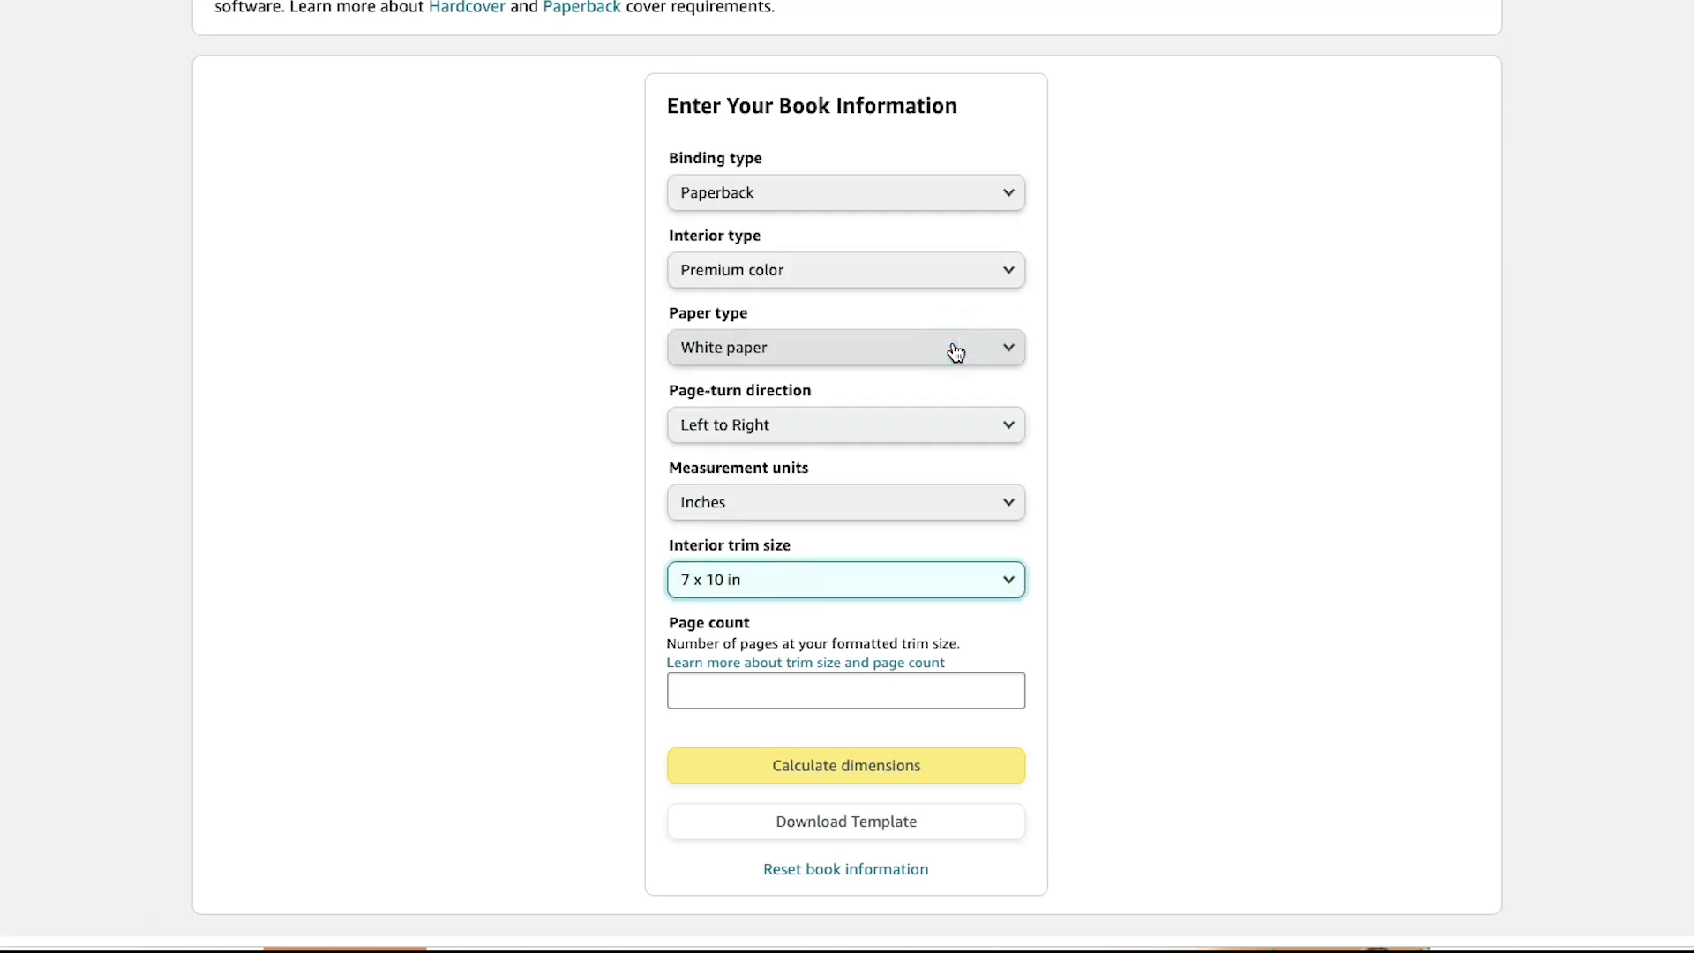
key("Tab")
key("Tab")
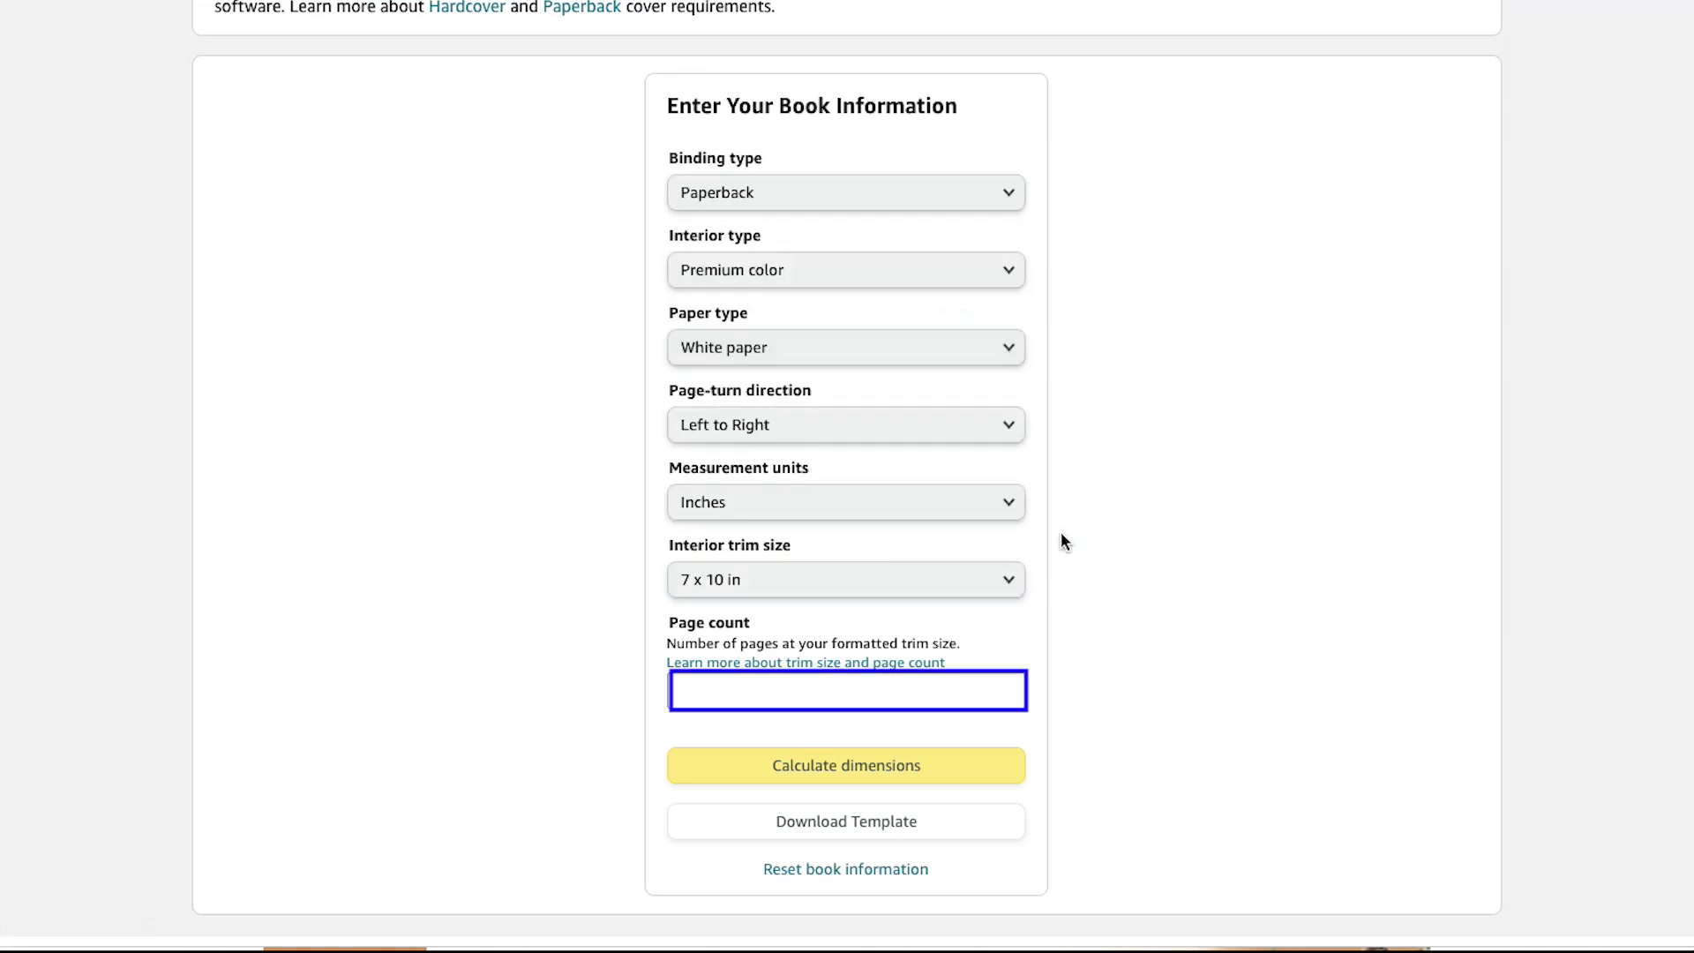
left_click(990, 686)
type("100")
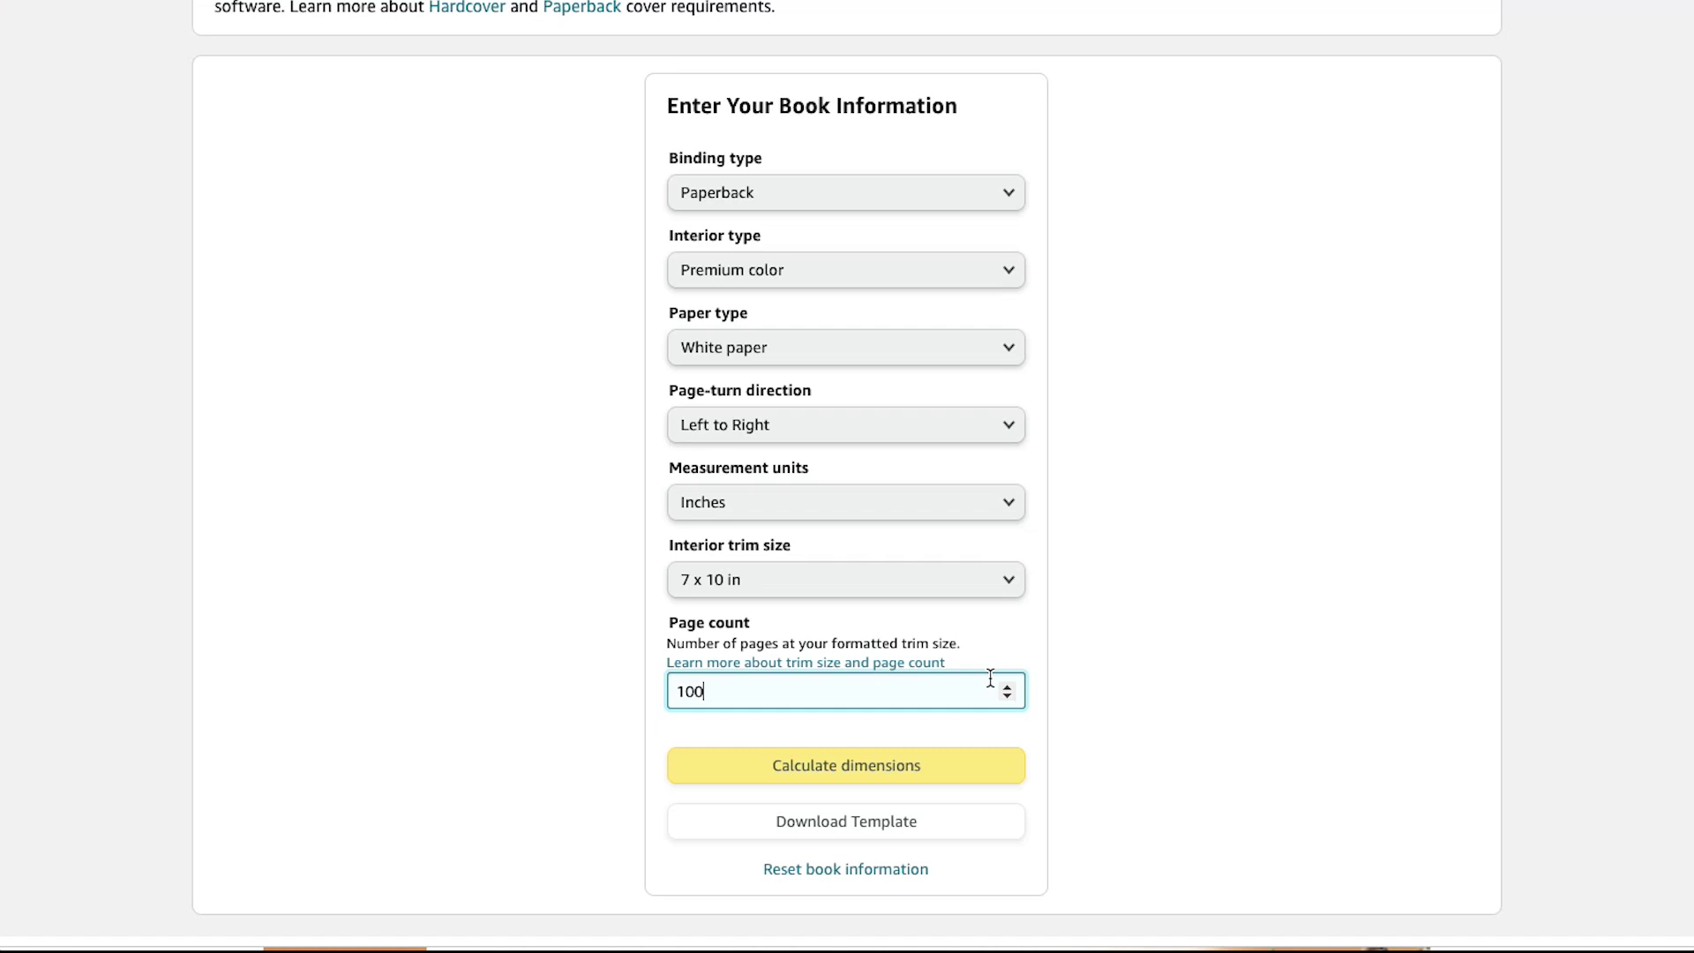
key("Tab")
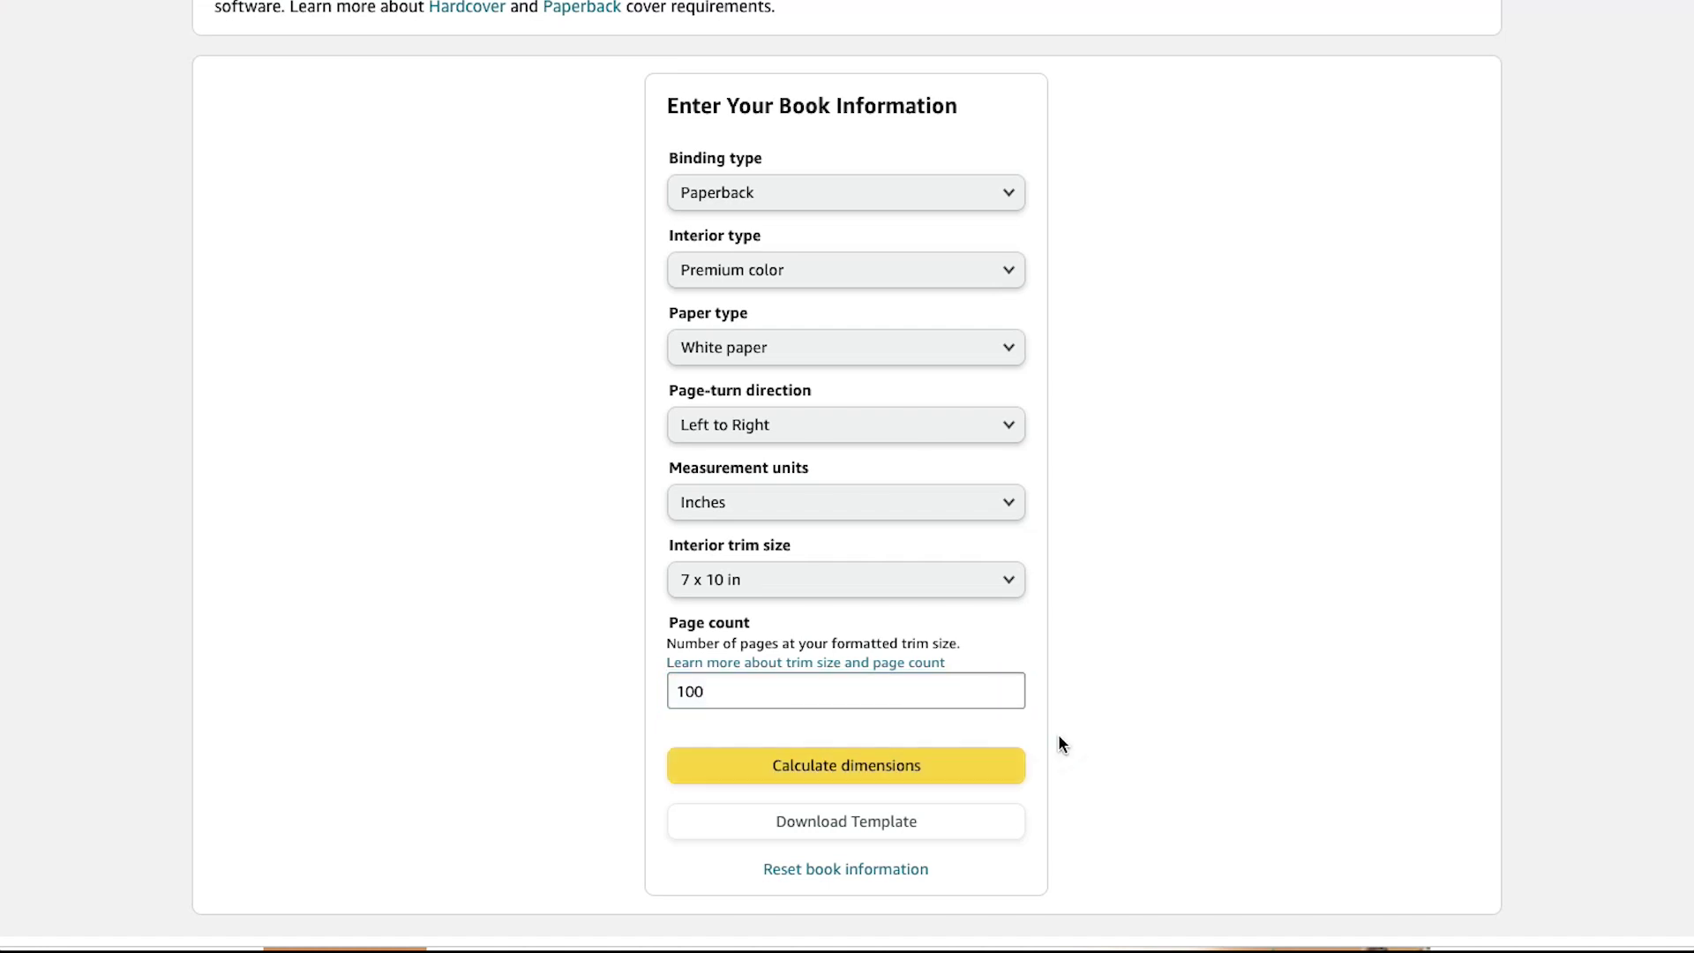
key("Tab")
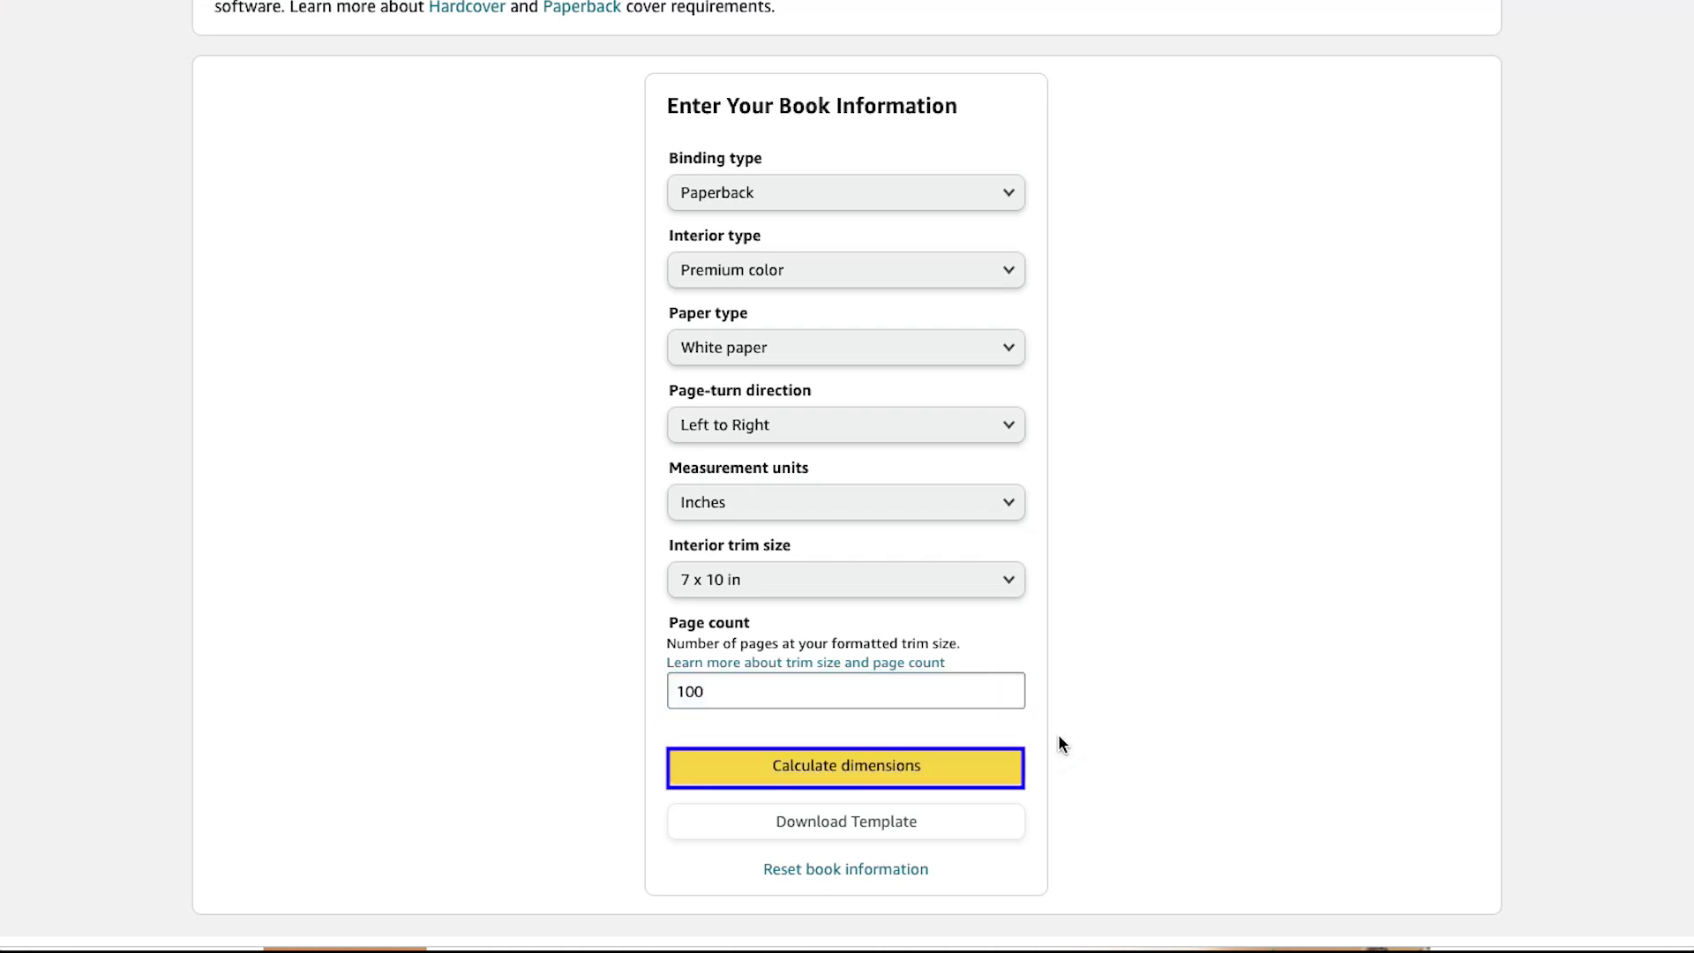
Step: Calculate dimensions, yielding a 14.485 × 10.25 in full cover with a 0.235 in spine
left_click(1013, 764)
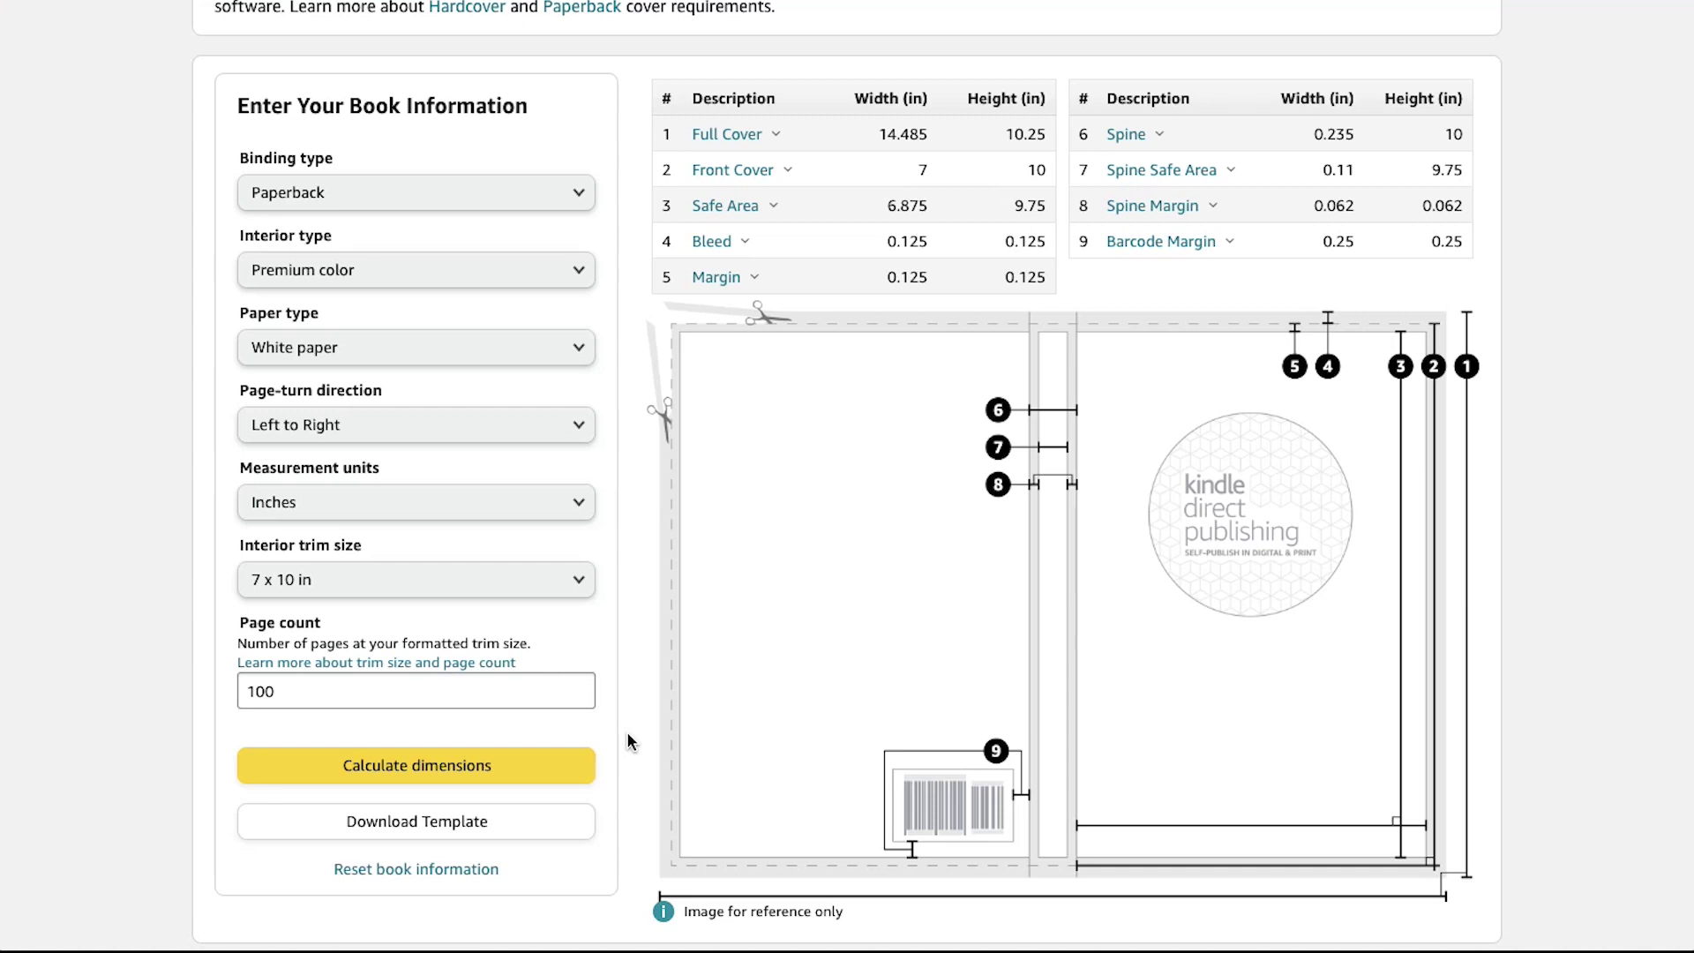
Step: Download the paperback cover template zip and dismiss the finished download notice
key("Tab")
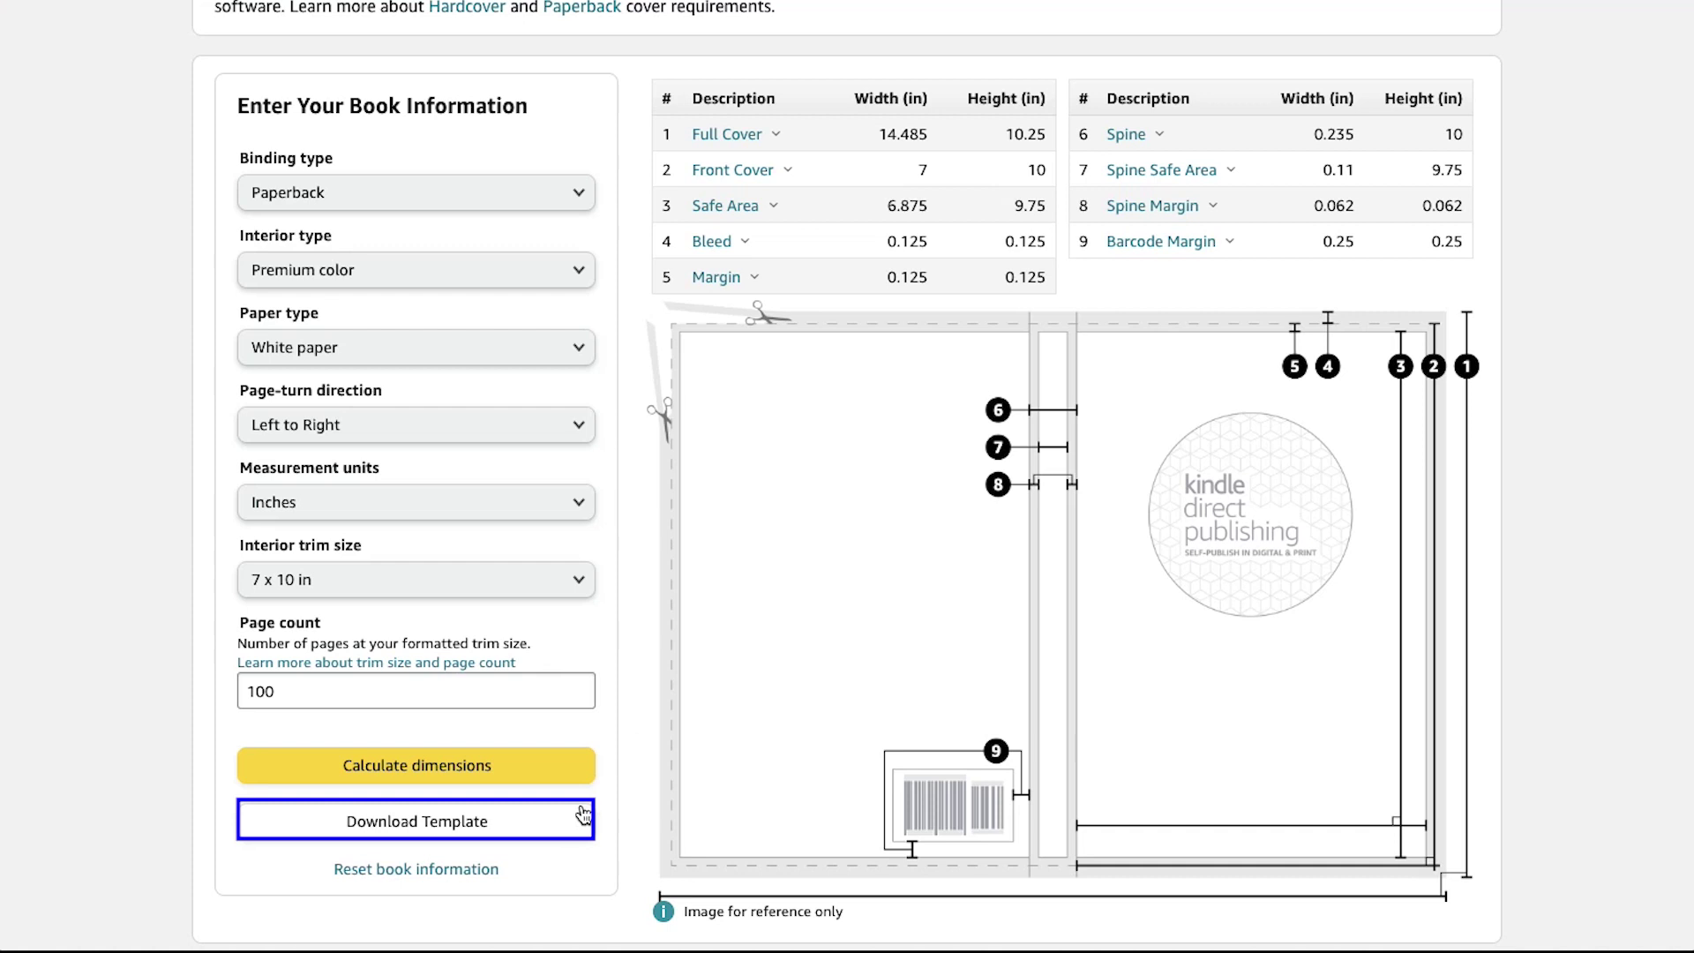
left_click(576, 824)
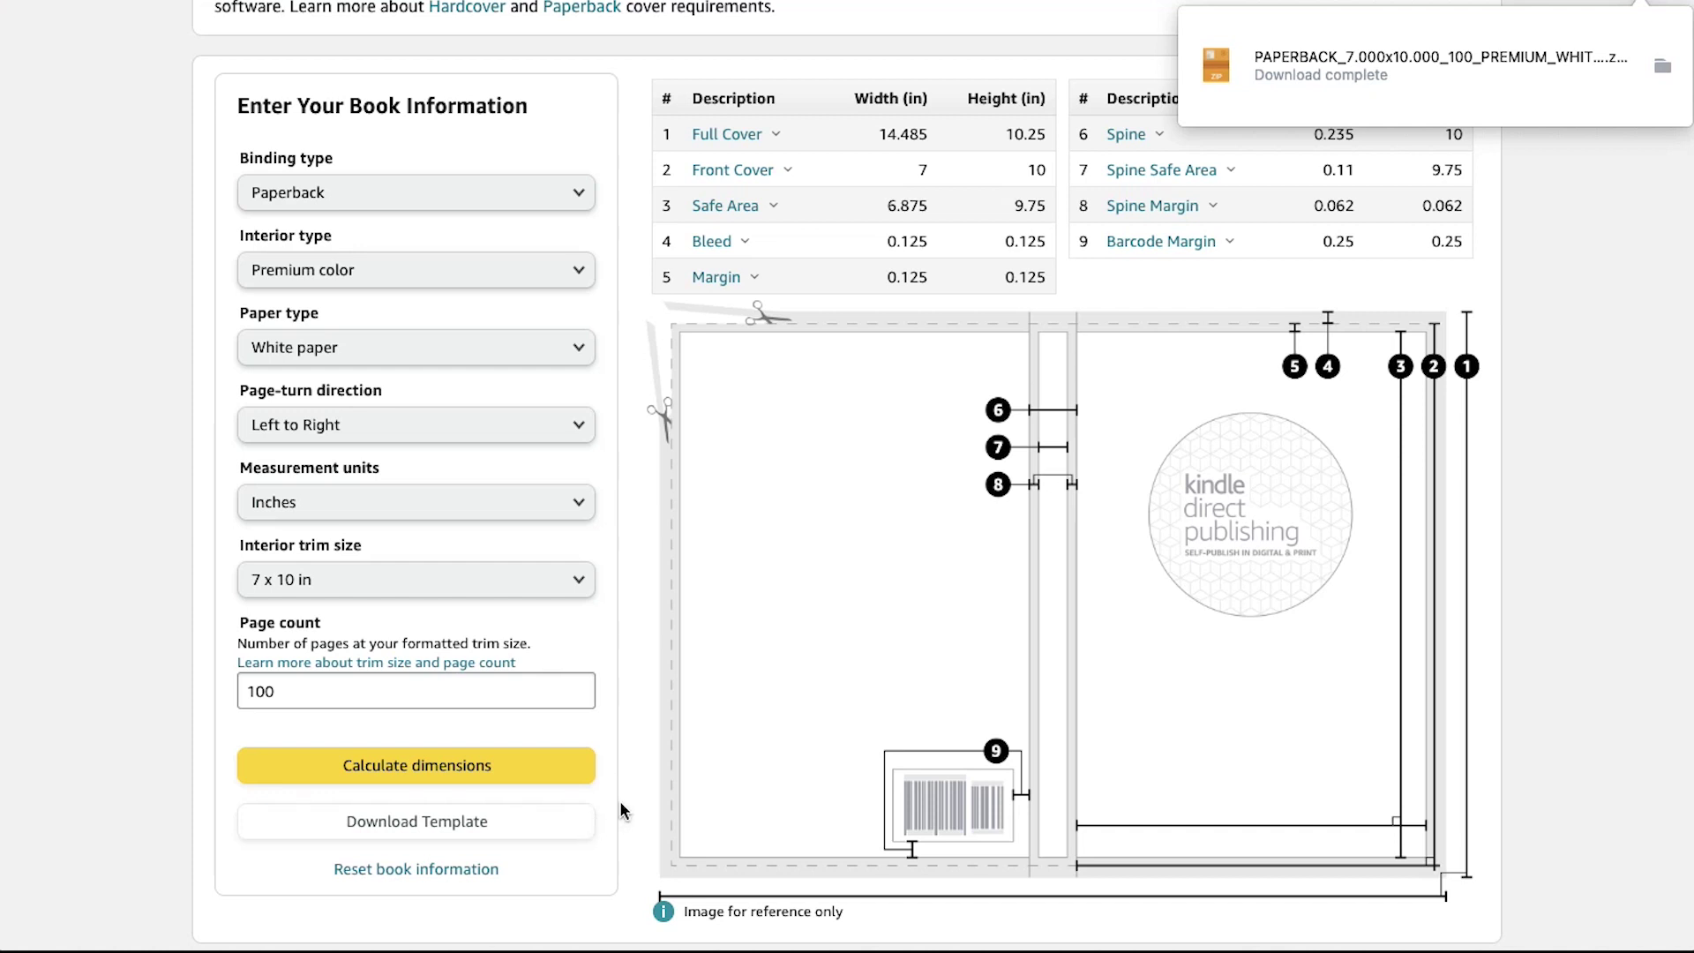
left_click(643, 799)
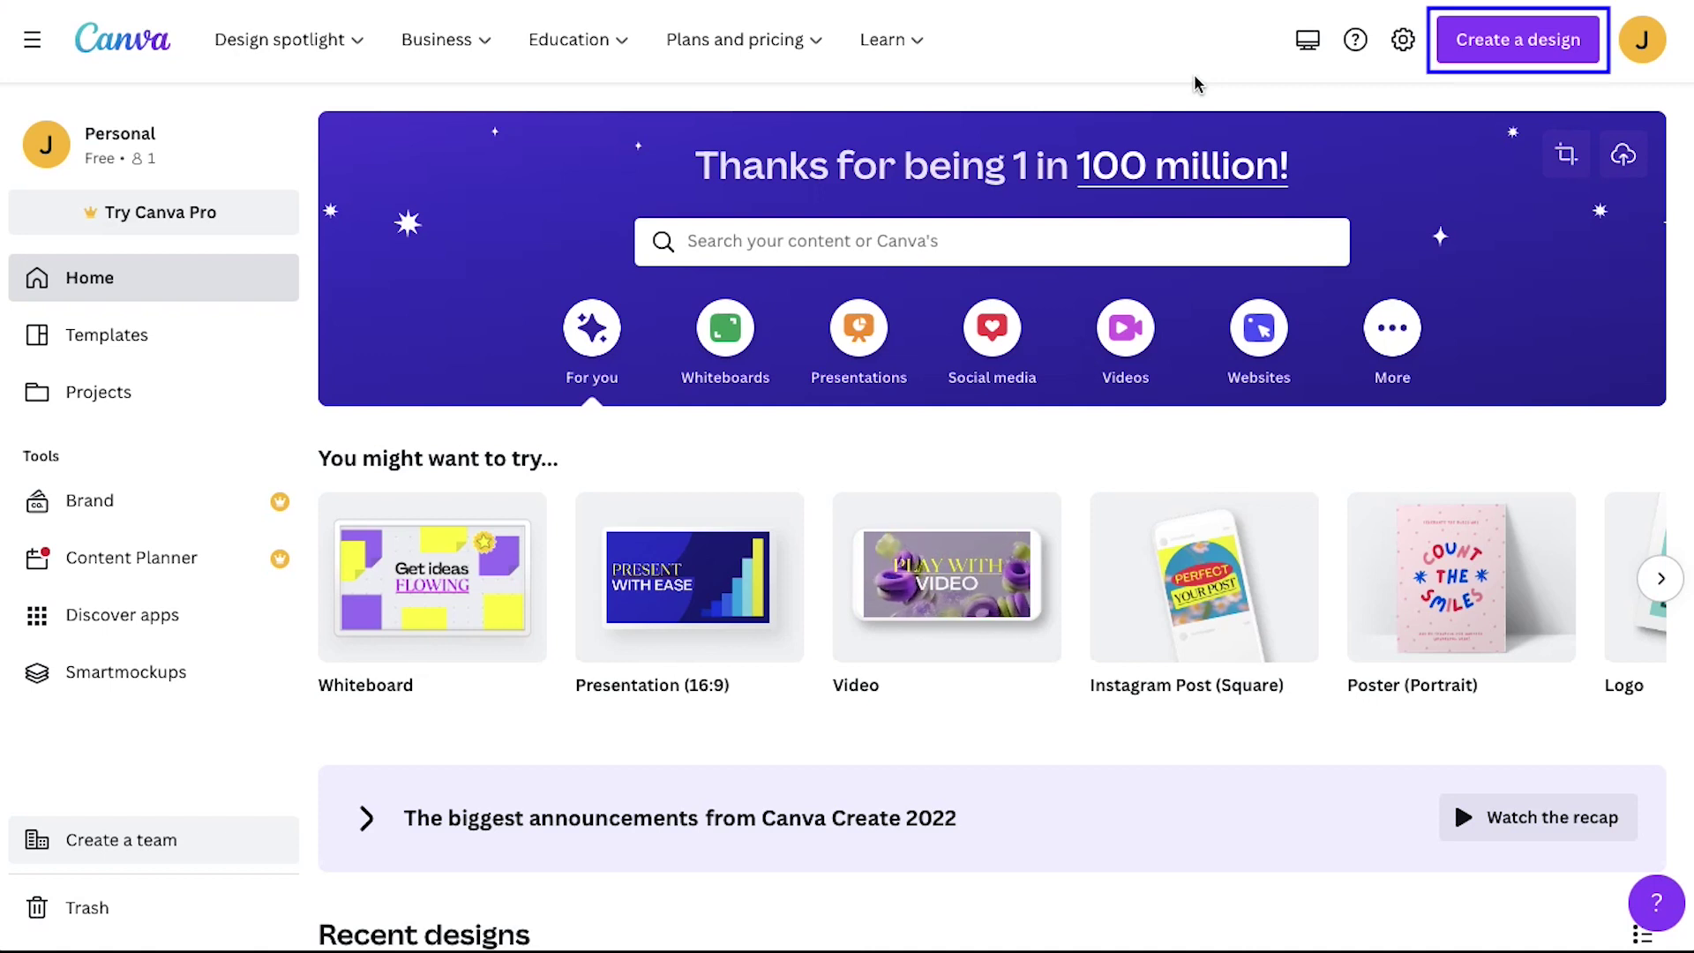
Step: Create a custom-size Canva design 15.998 in wide by 11.417 in high
left_click(1471, 46)
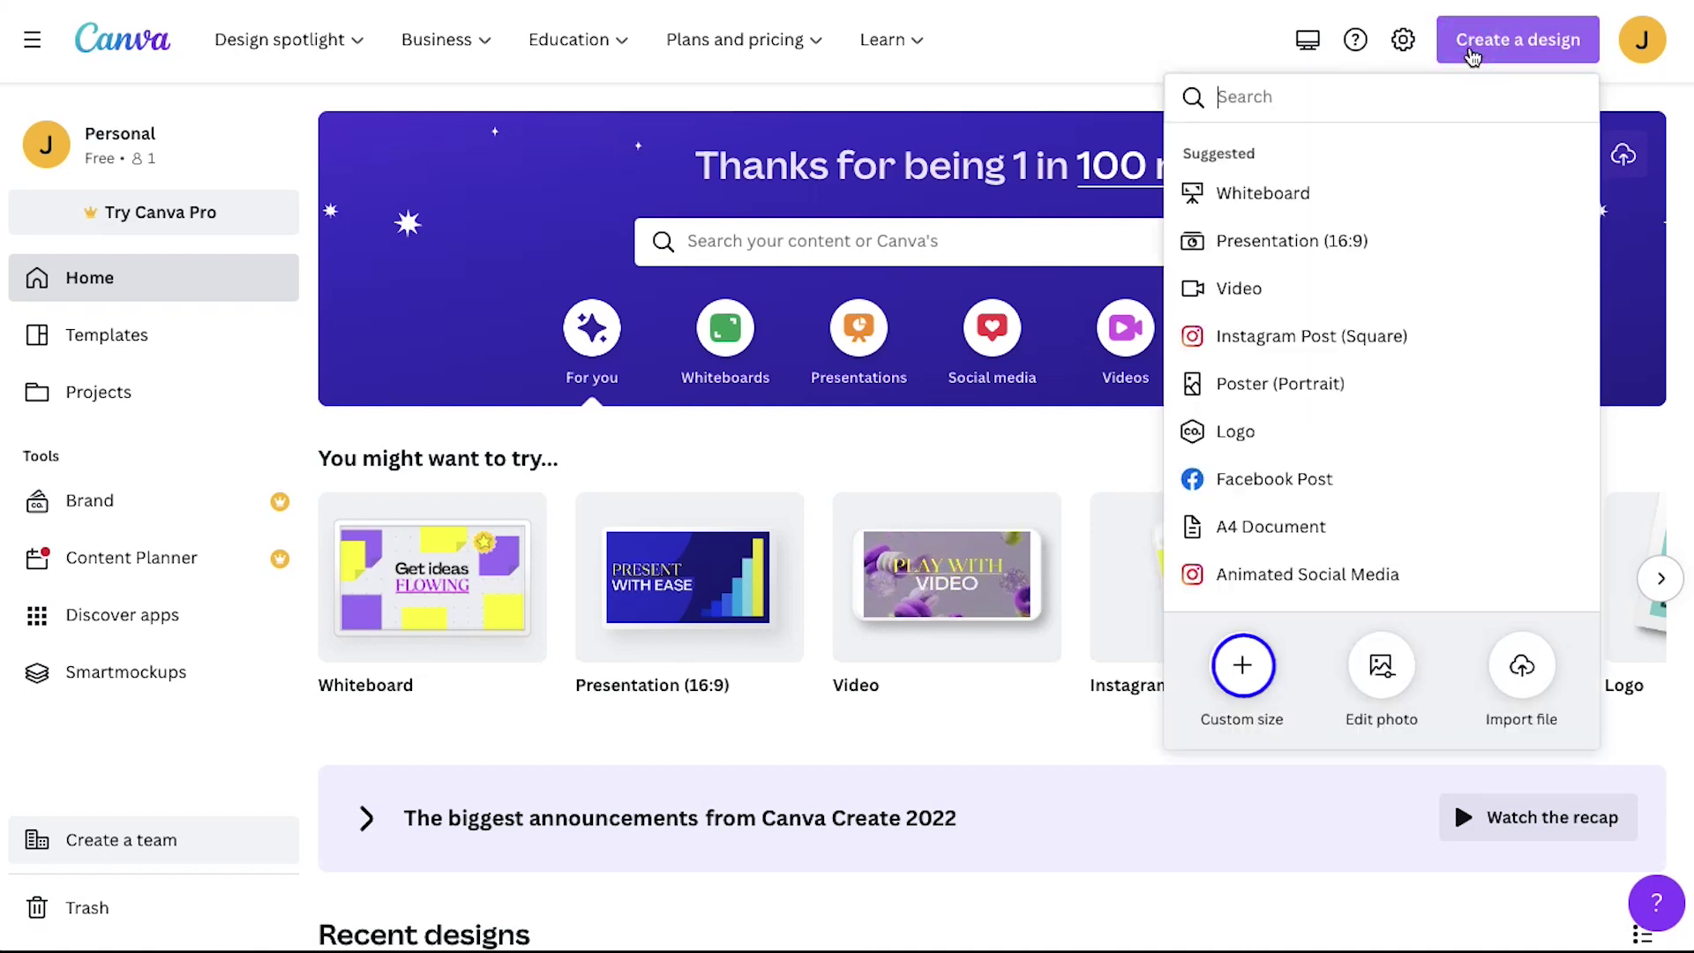
left_click(1249, 668)
left_click(1493, 197)
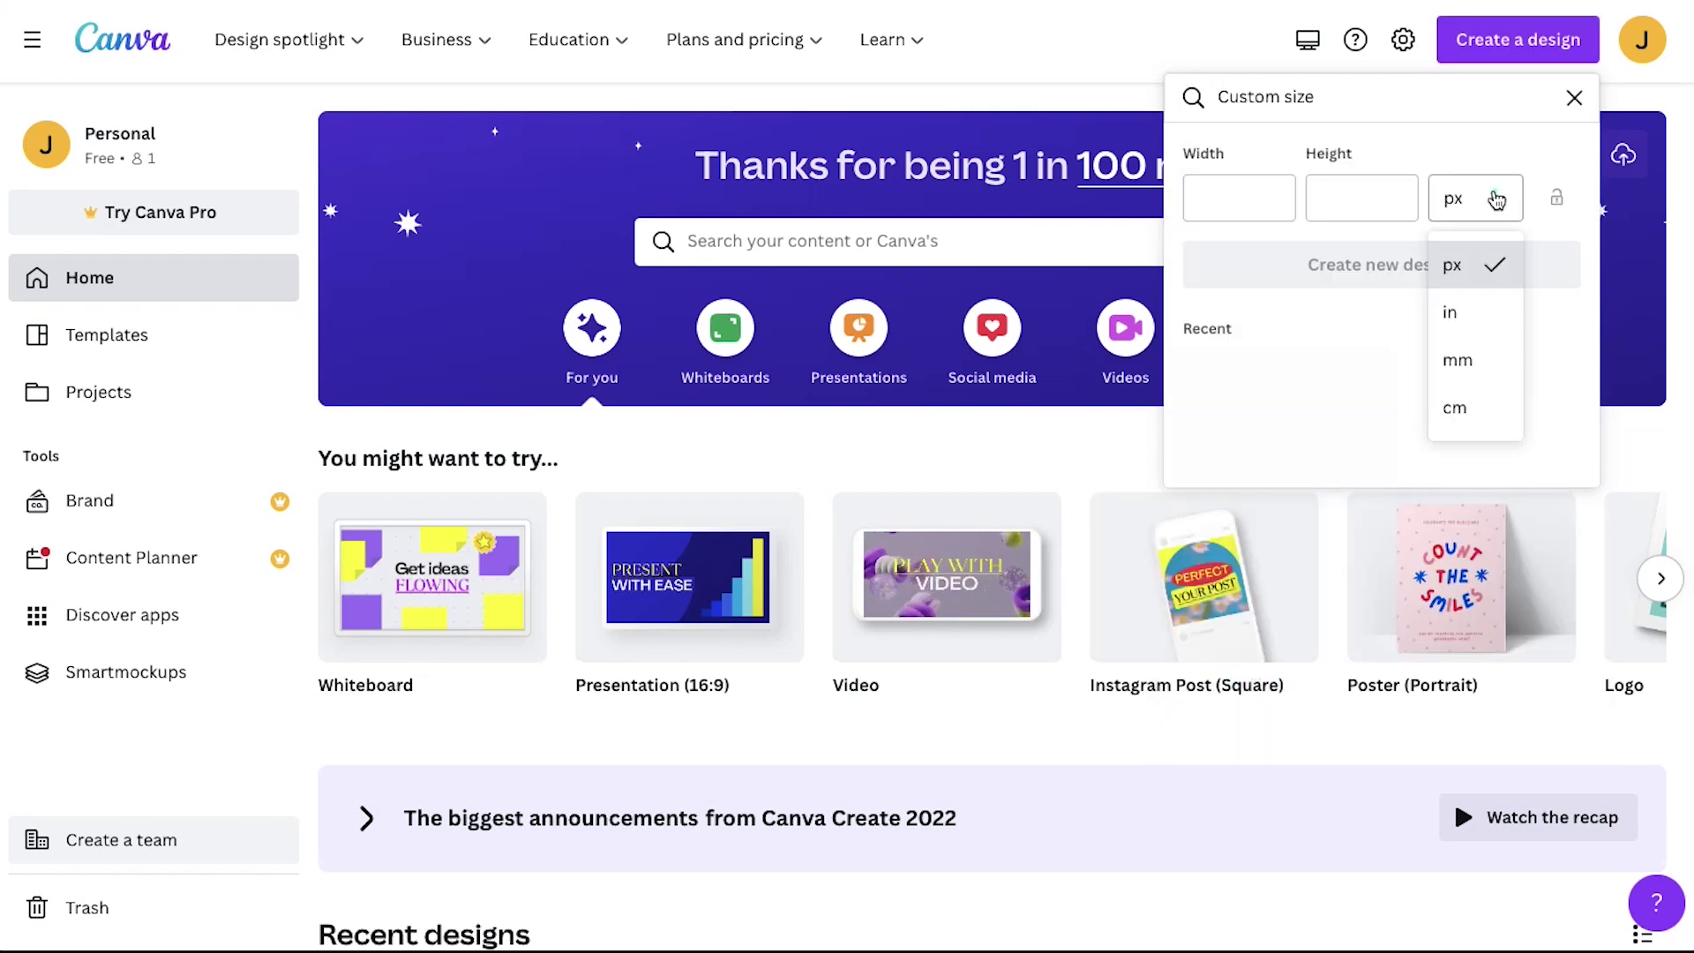
left_click(1491, 313)
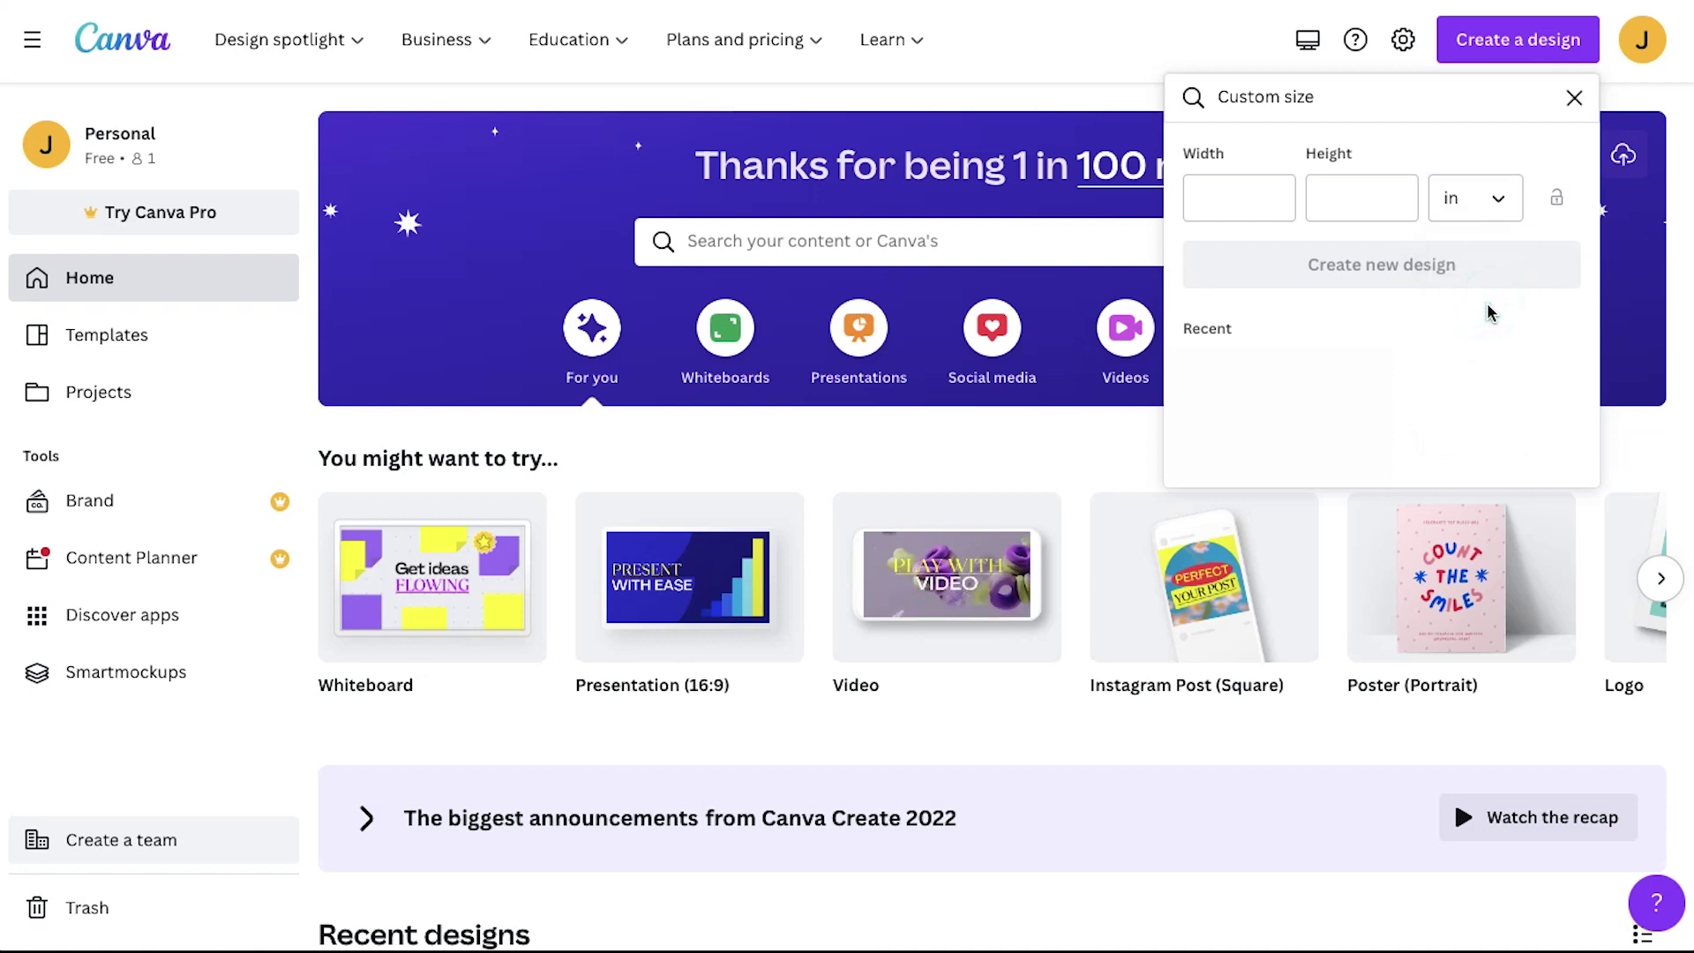
left_click(1279, 192)
type("15.998")
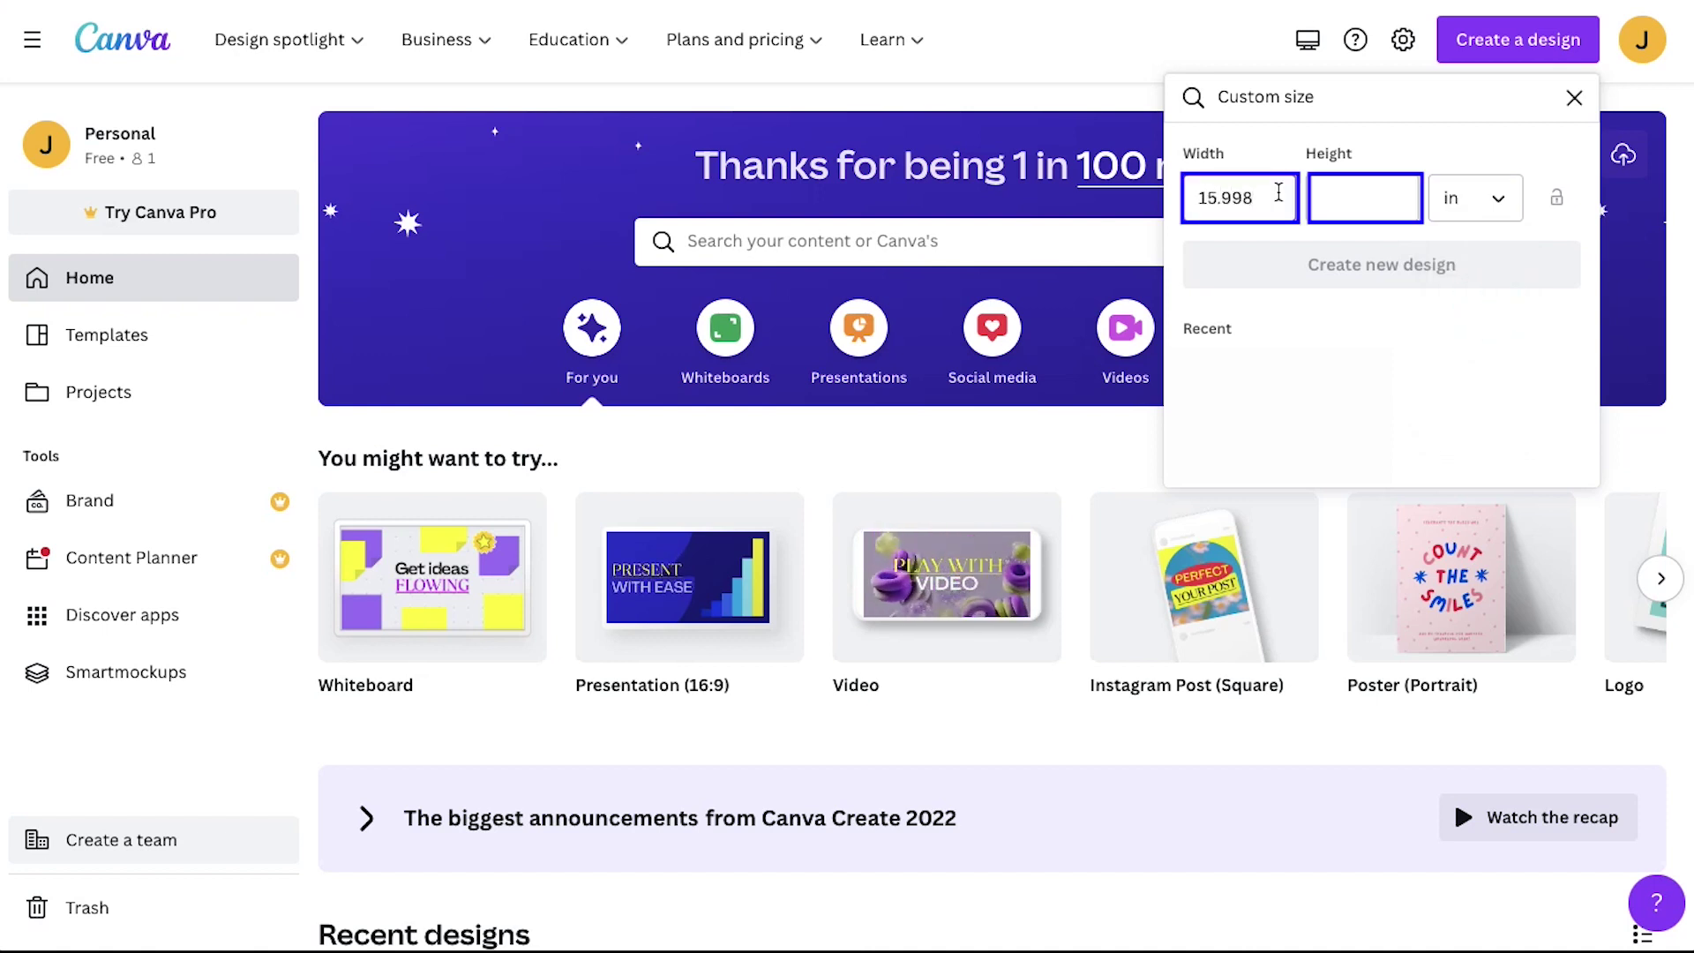
key("Tab")
type("11.417")
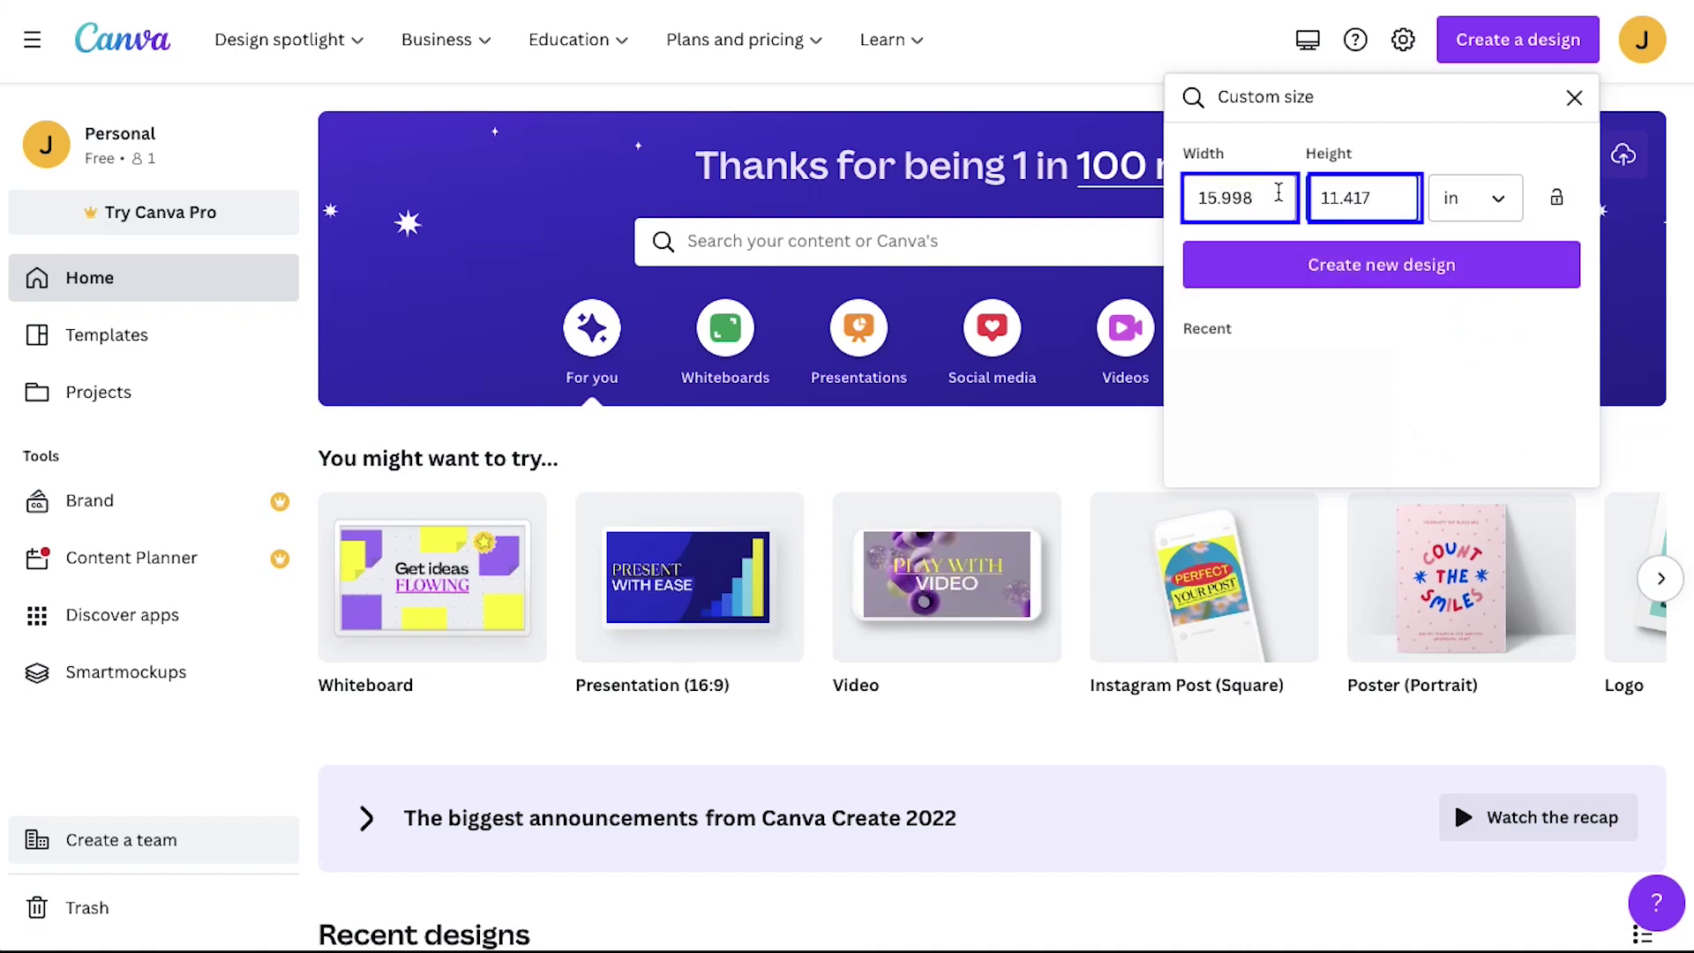
key("Tab")
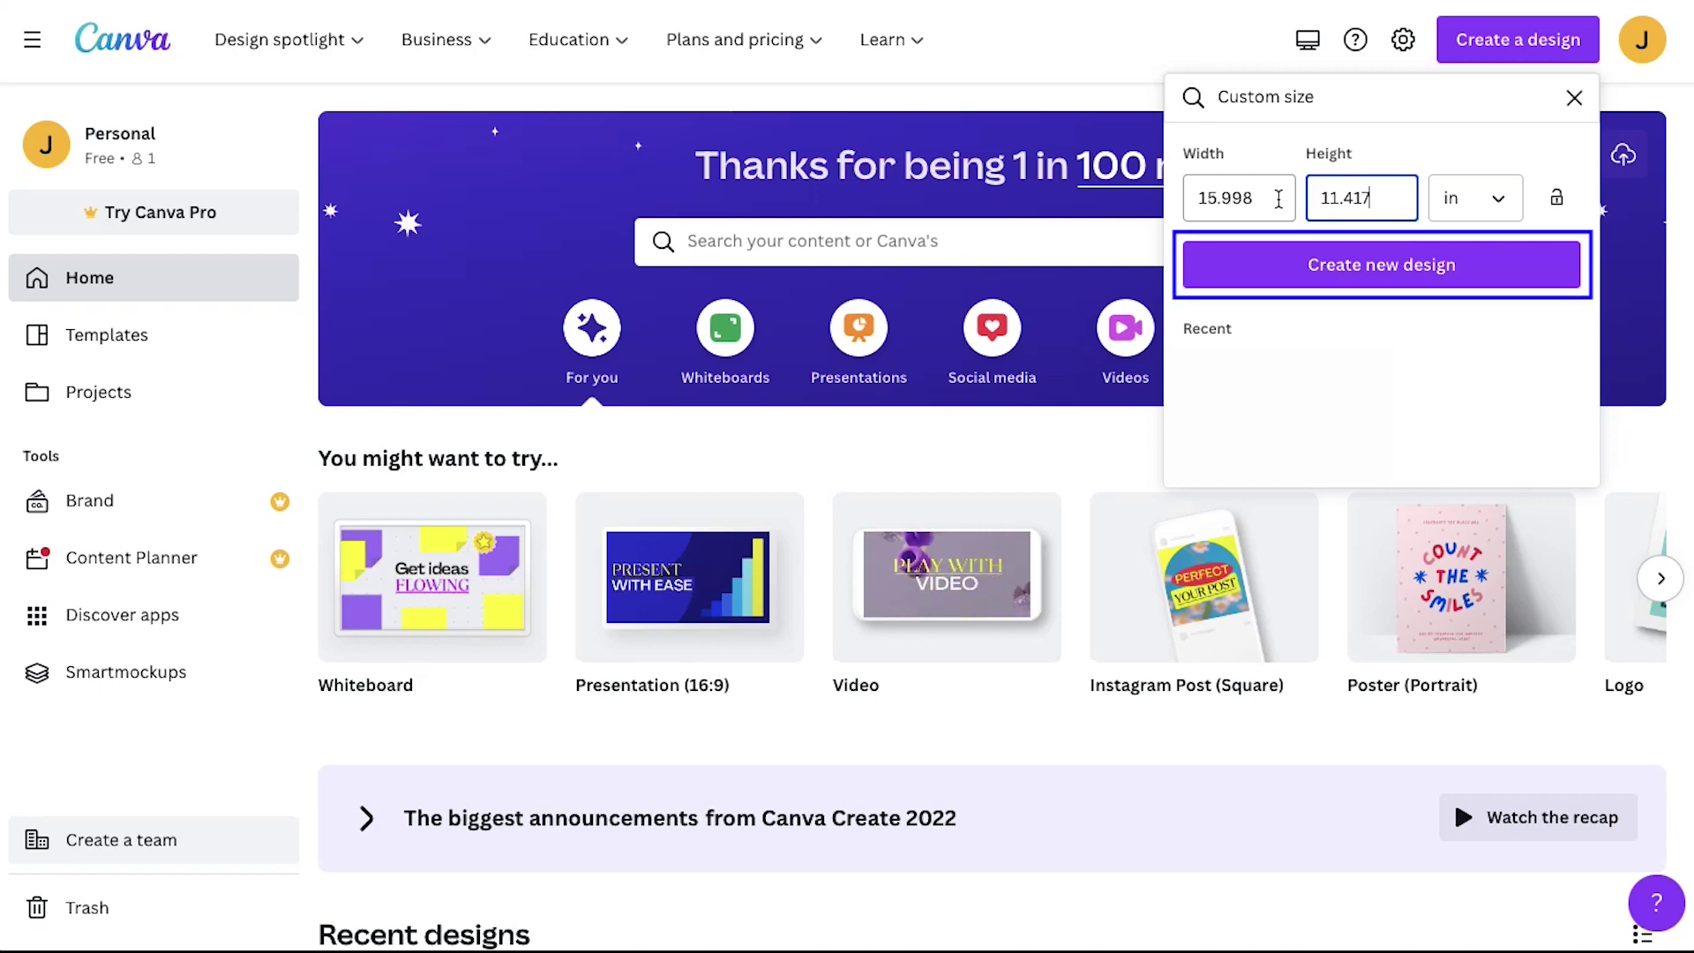
left_click(1307, 272)
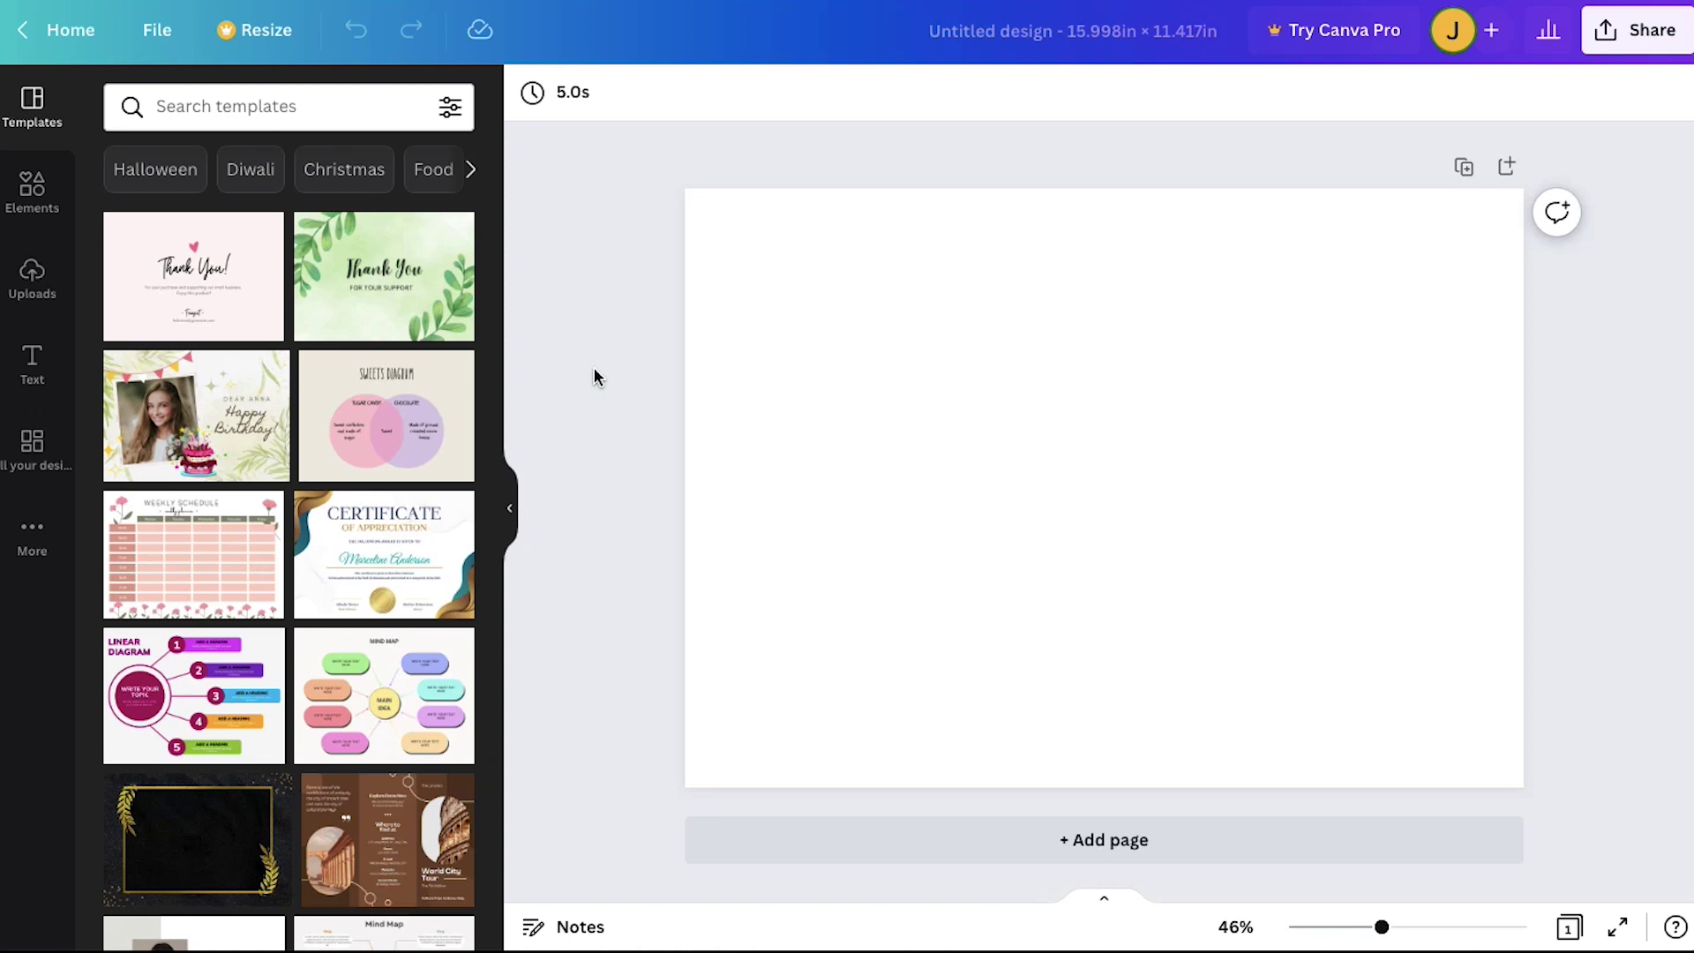
Step: Upload the KDP cover template image and stretch it to fill the blank page
left_click(32, 269)
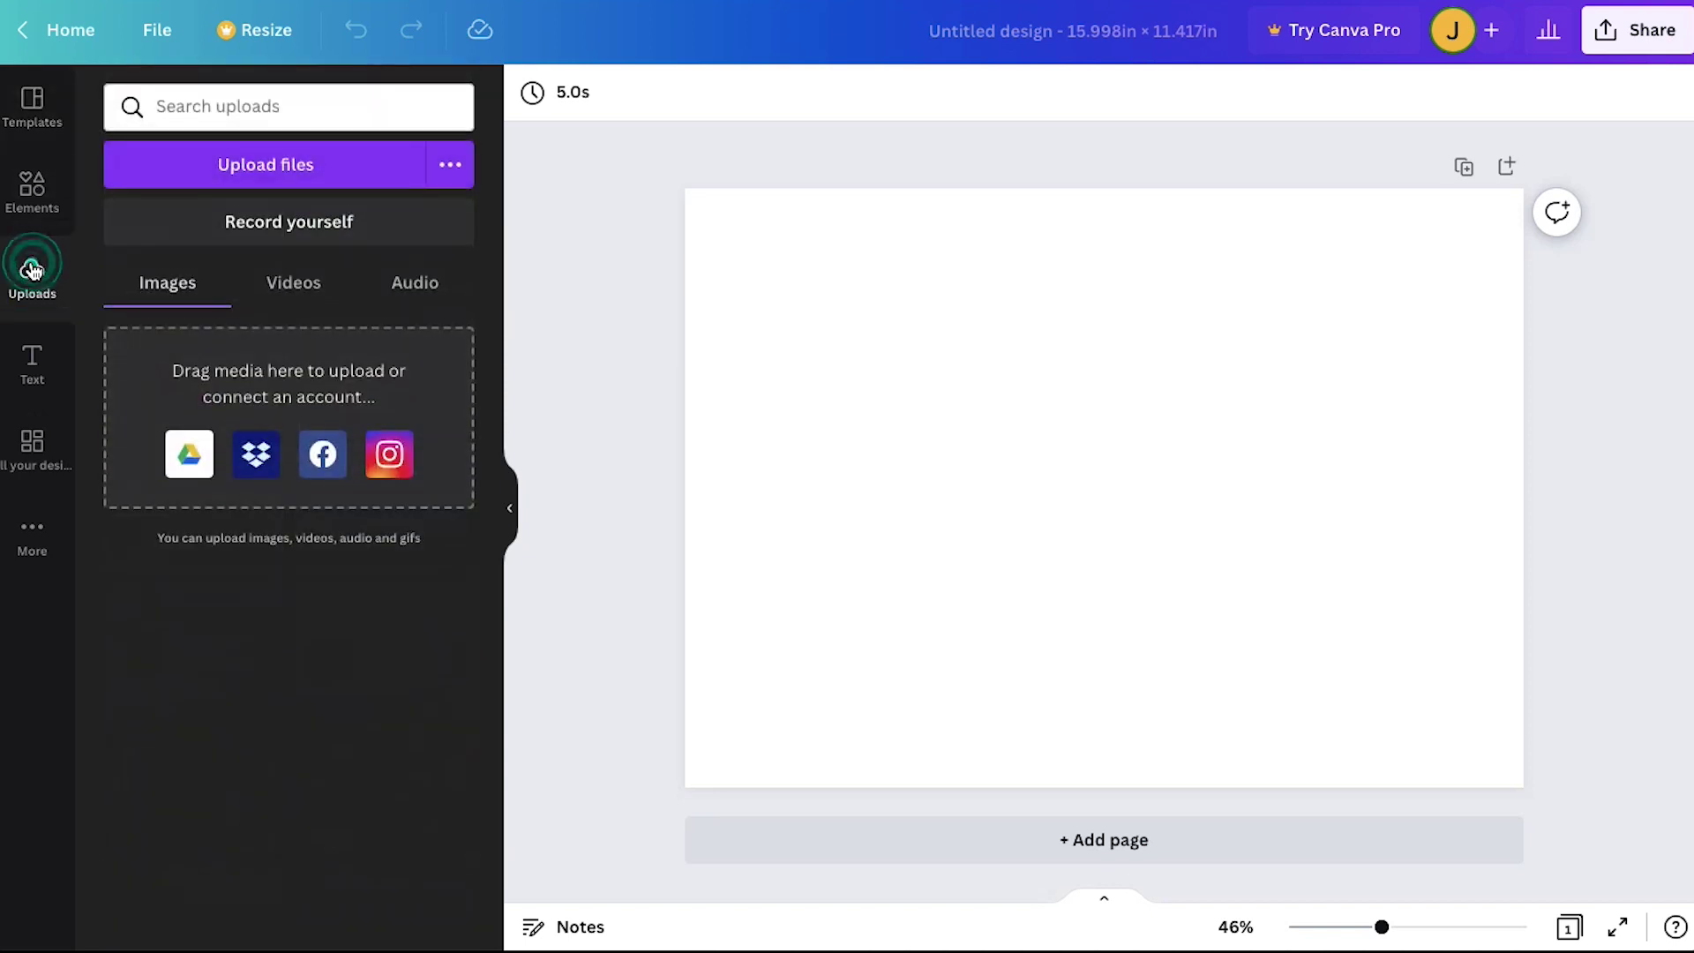
left_click(172, 180)
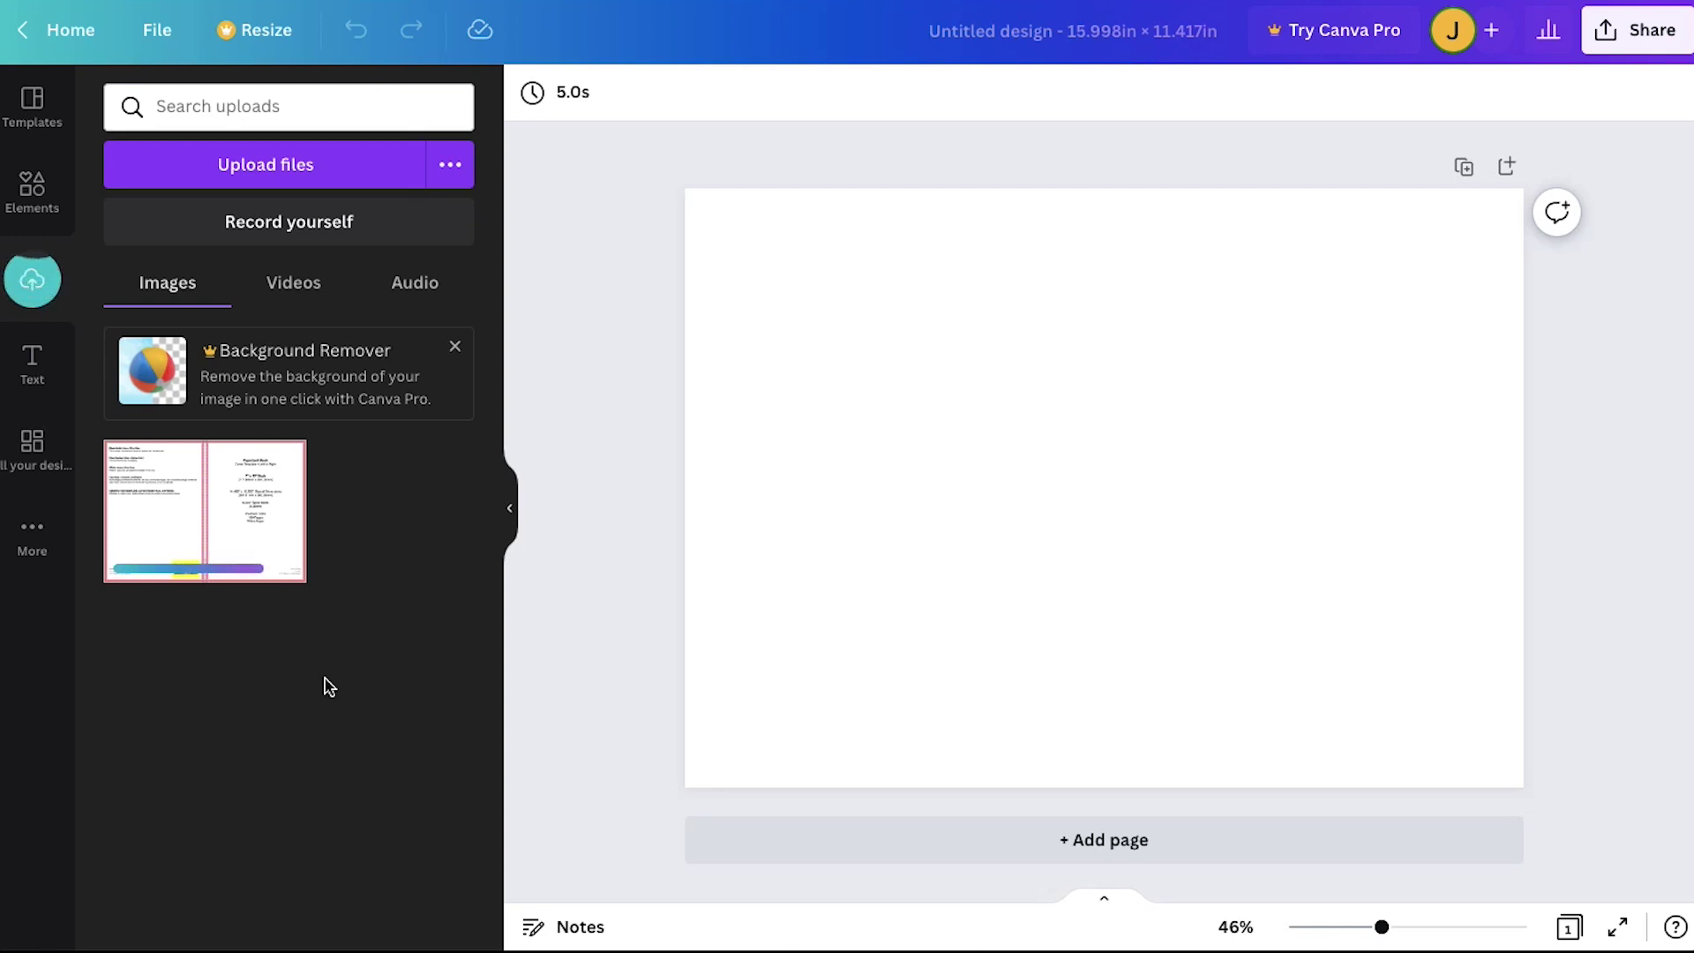
left_click(257, 542)
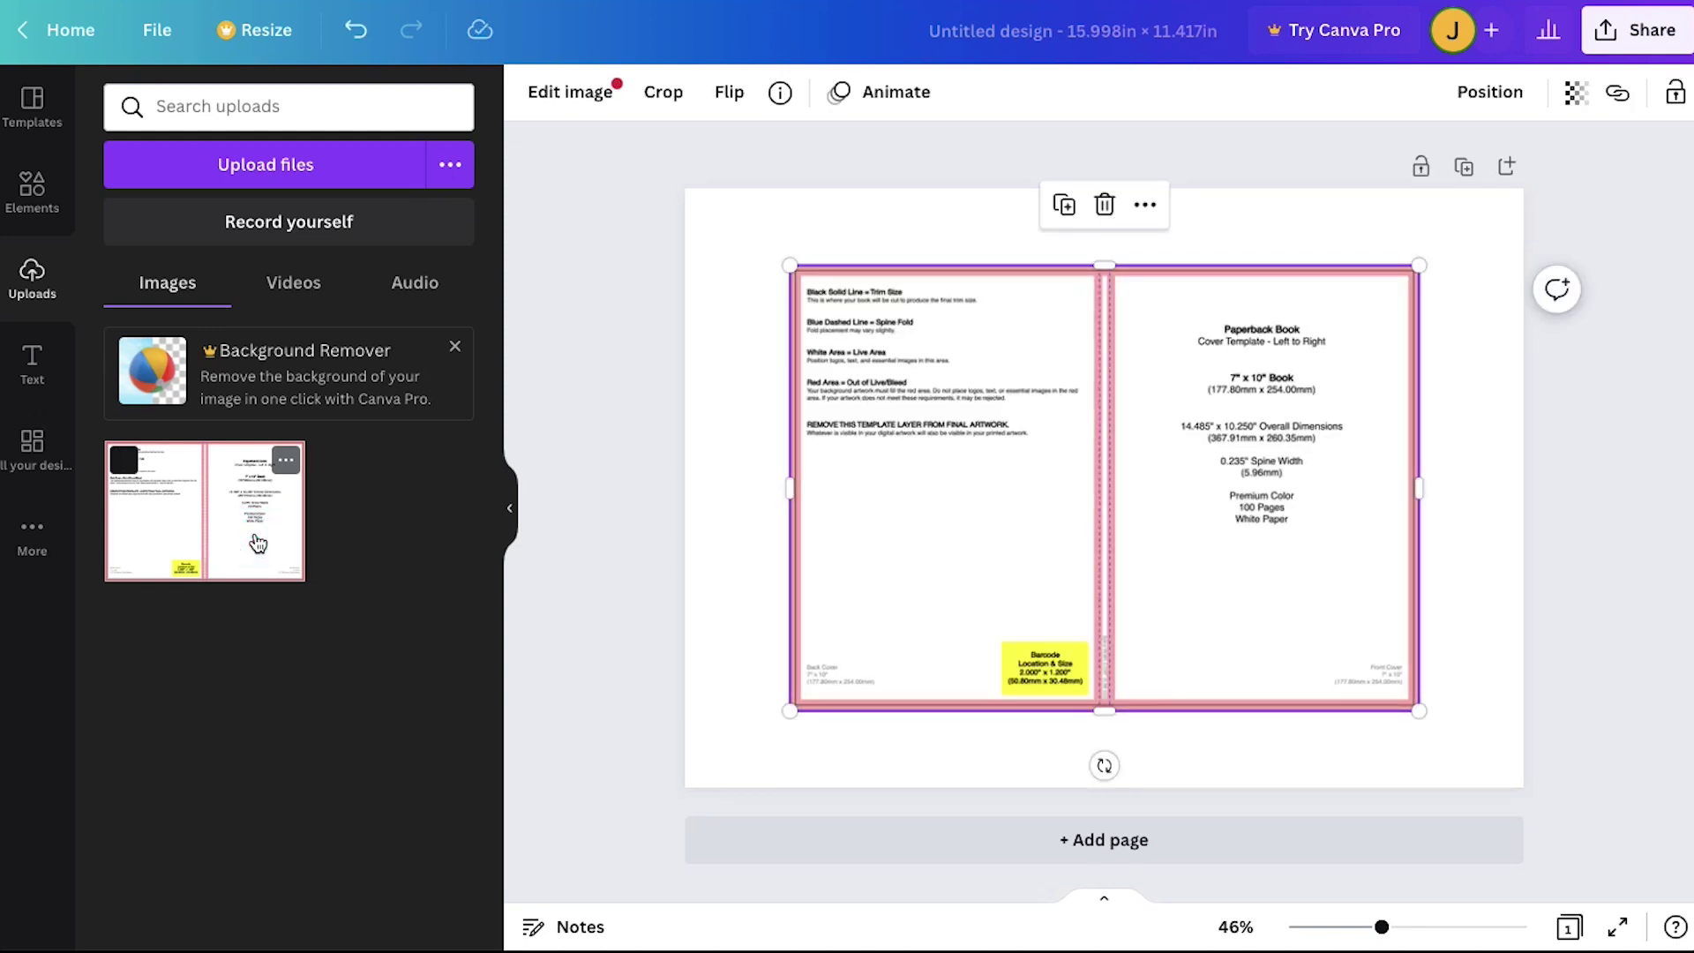
left_click_drag(792, 265, 686, 182)
left_click_drag(1408, 708, 1508, 801)
left_click(1562, 796)
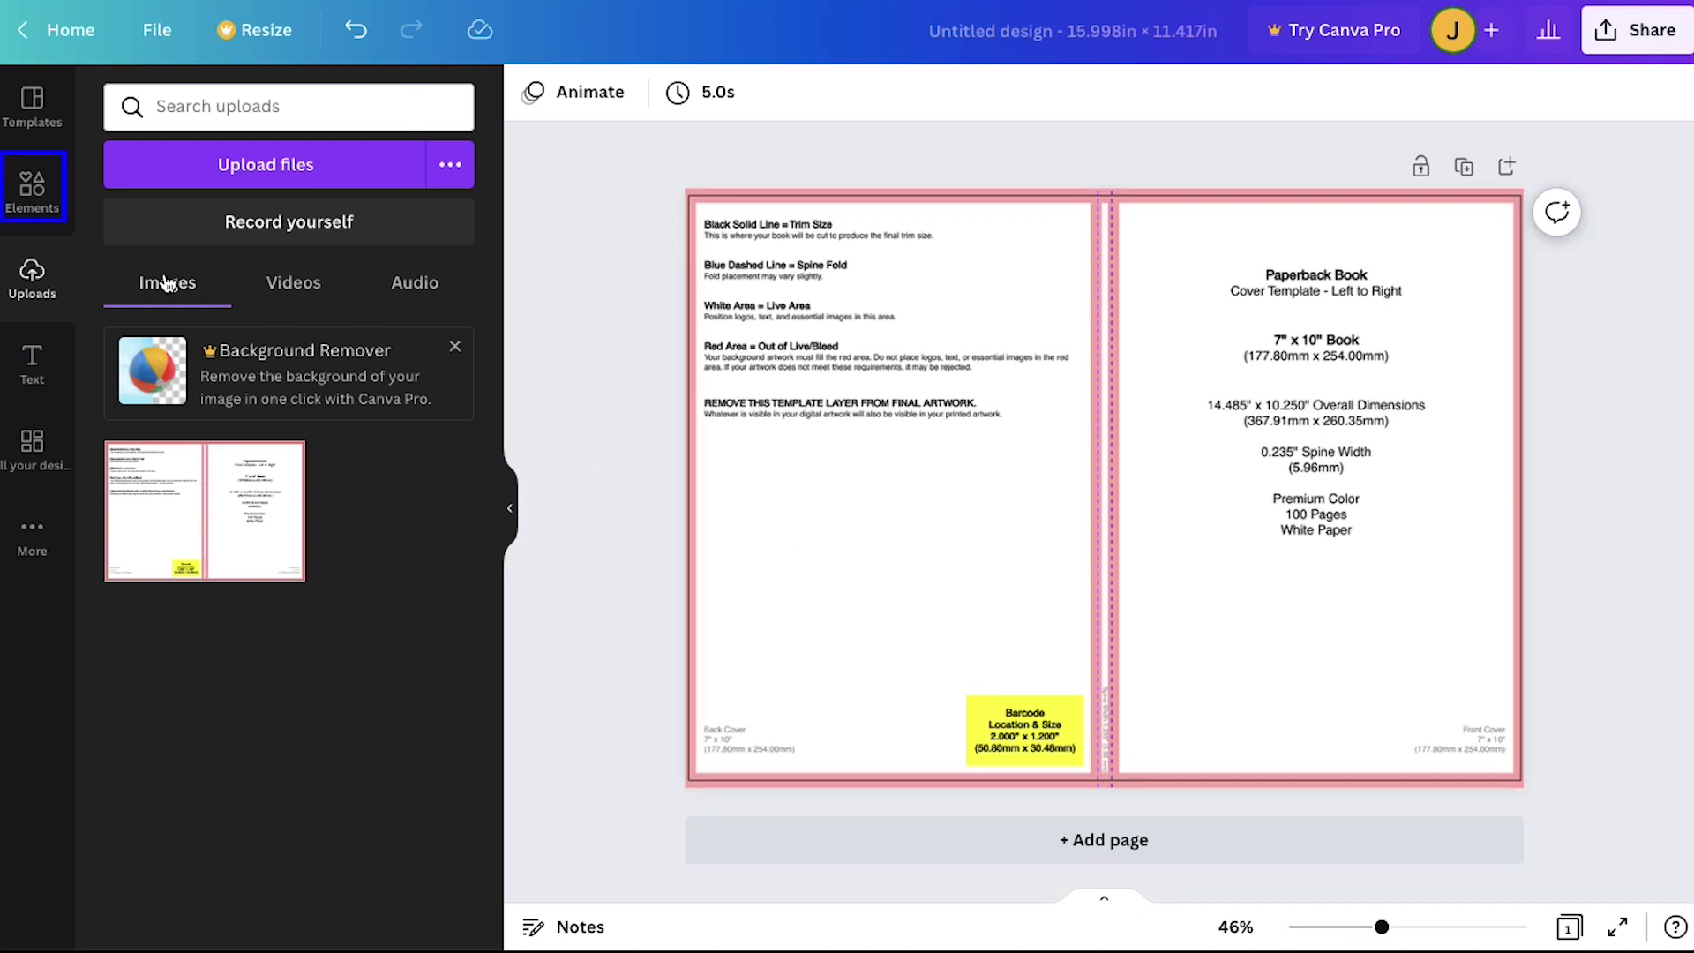
Step: Search Canva's design elements for 'background'
left_click(44, 202)
left_click(298, 104)
type("b")
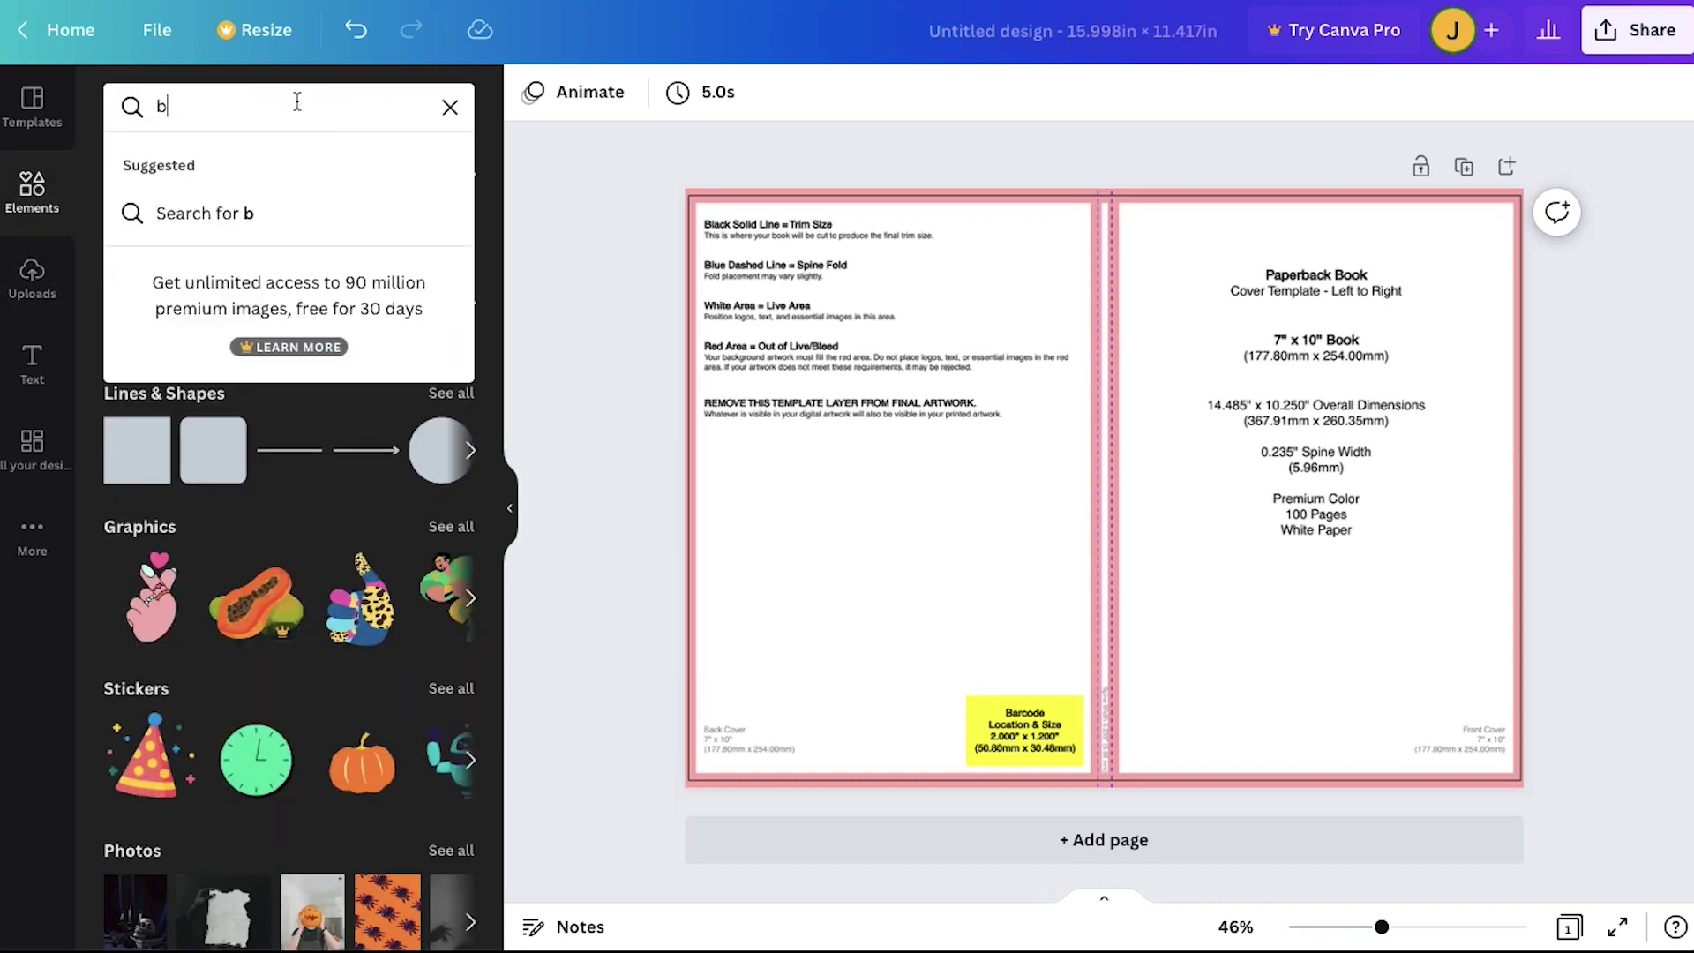
type("ackground")
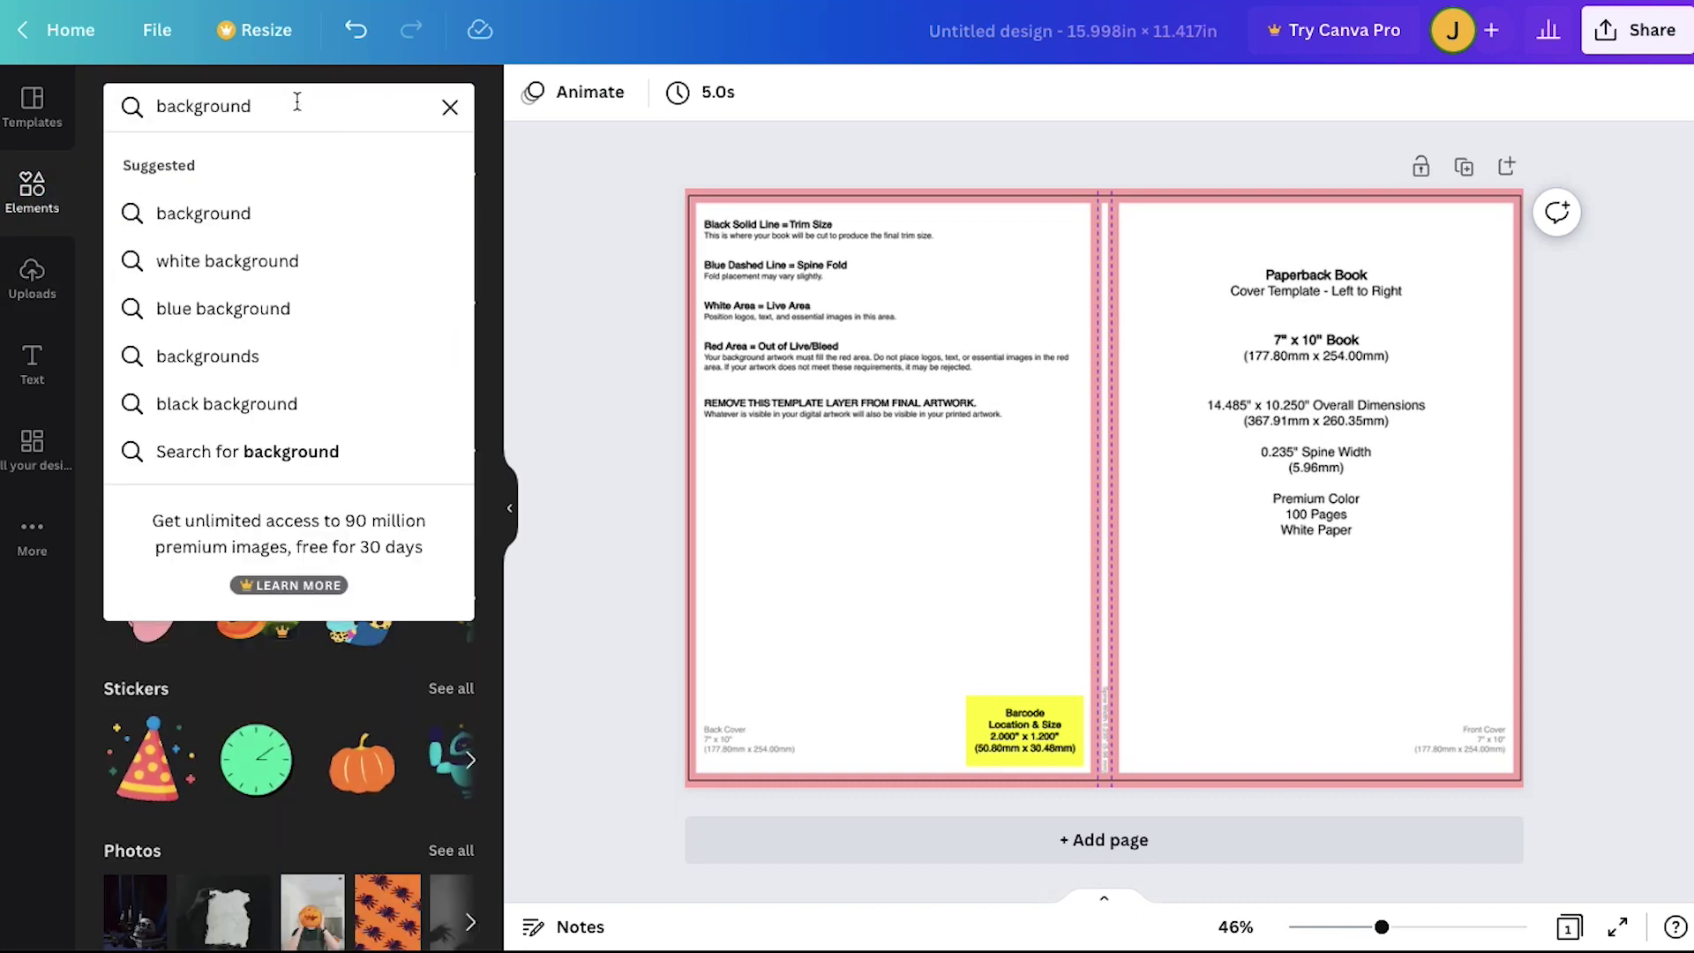
key("Return")
scroll(280, 479, "down", 15)
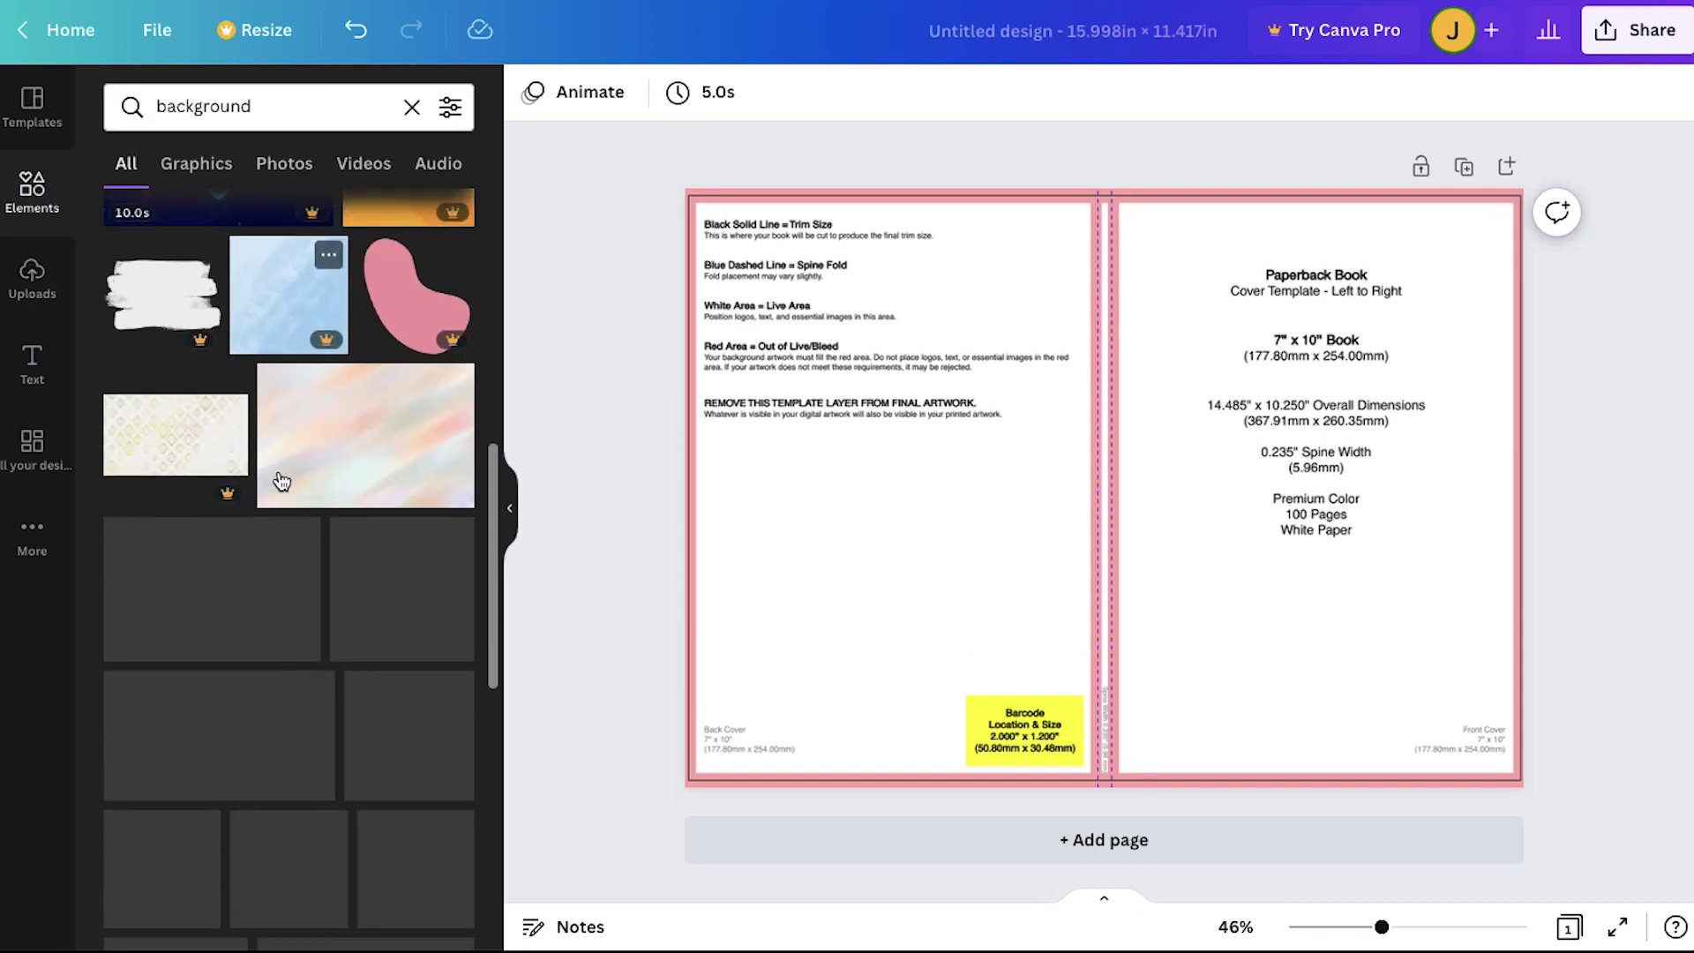
scroll(280, 480, "down", 4)
Step: Add the coral and teal wavy background and stretch it over the whole page
left_click(398, 492)
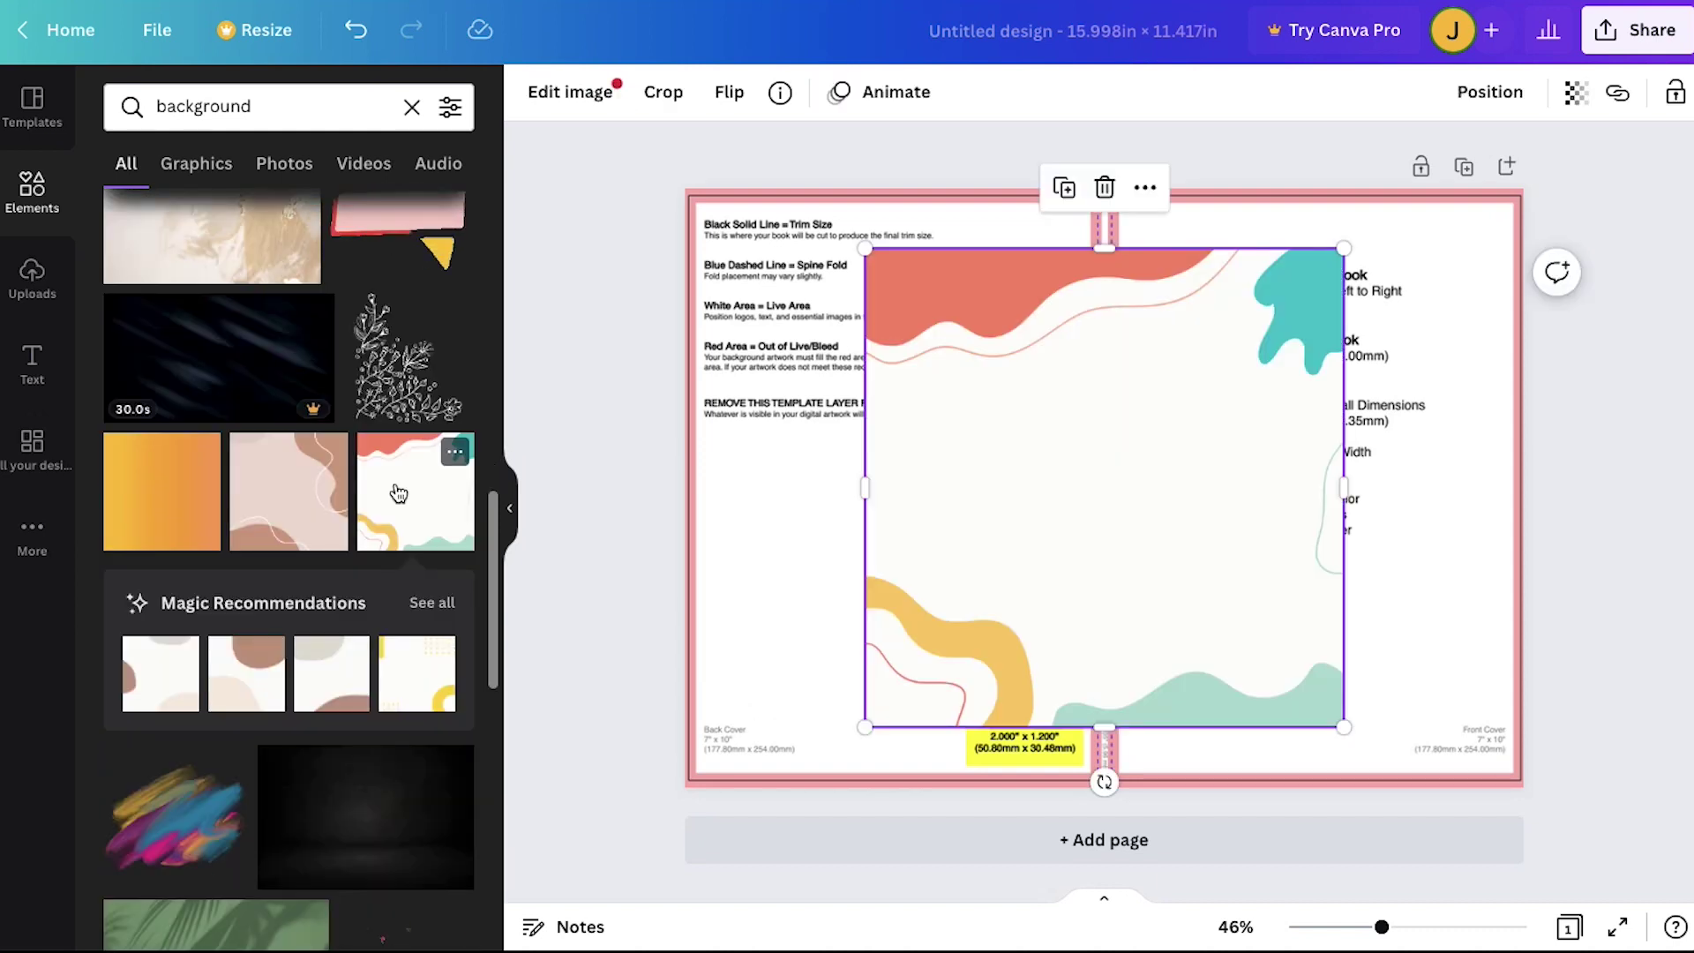
left_click_drag(865, 248, 684, 69)
left_click_drag(1342, 726, 1240, 568)
left_click(595, 309)
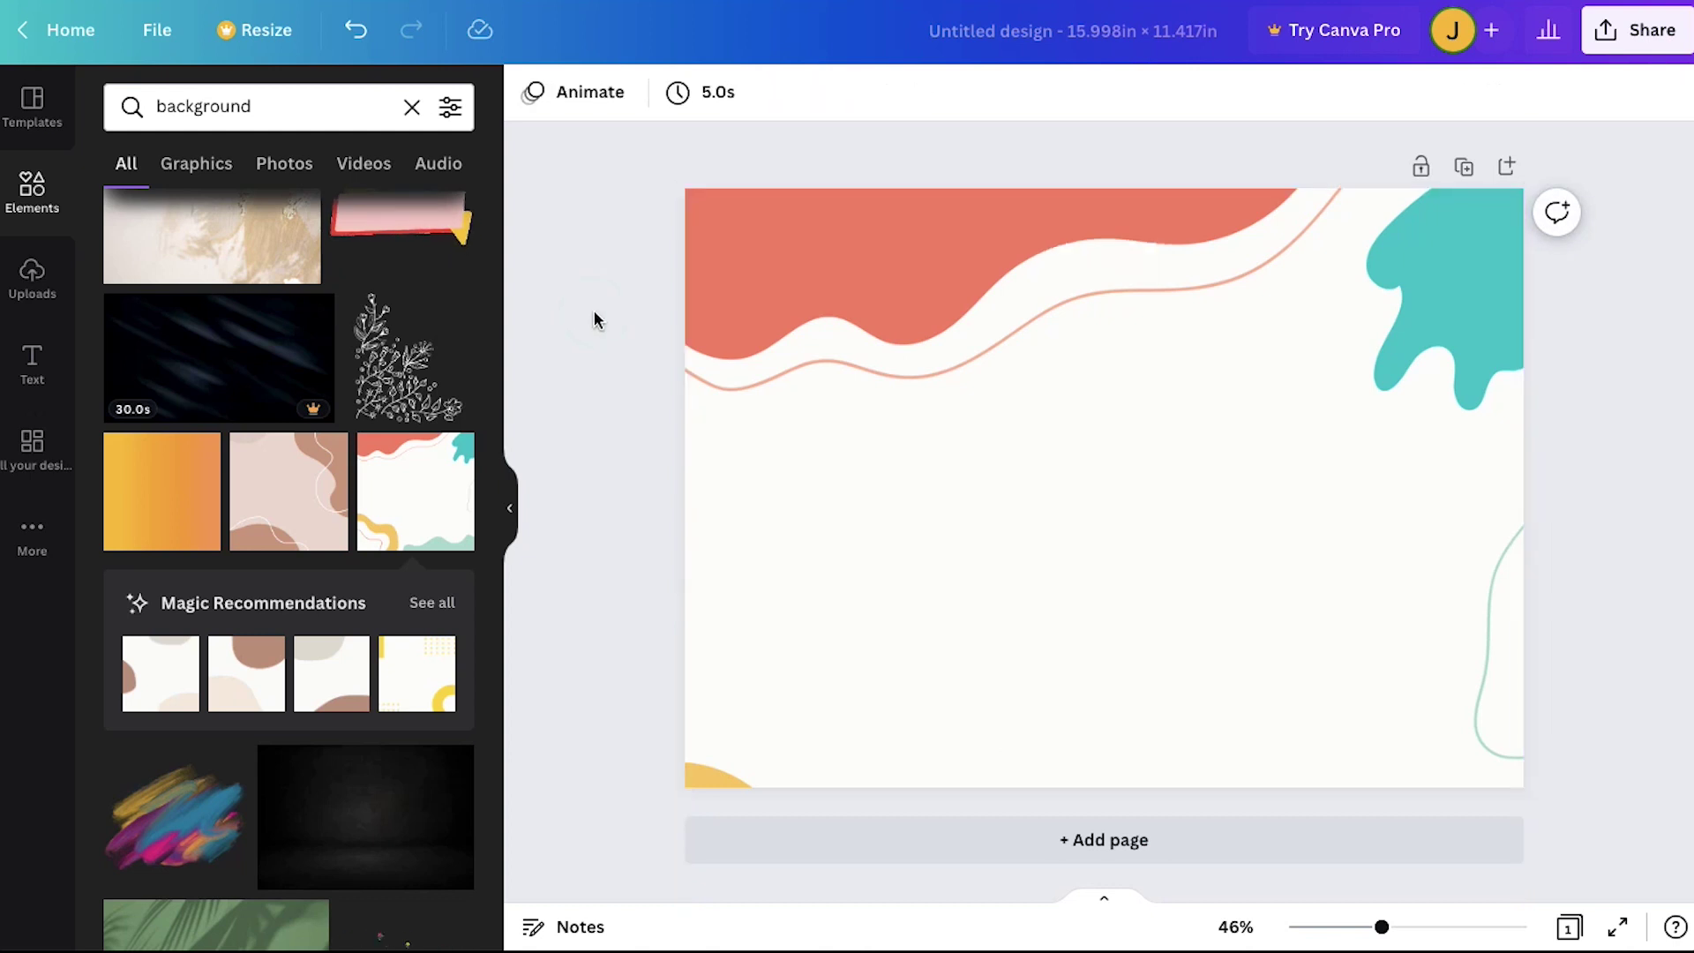
Step: Add a title reading 'My Notebook!' with both lines at font size 145
left_click(49, 365)
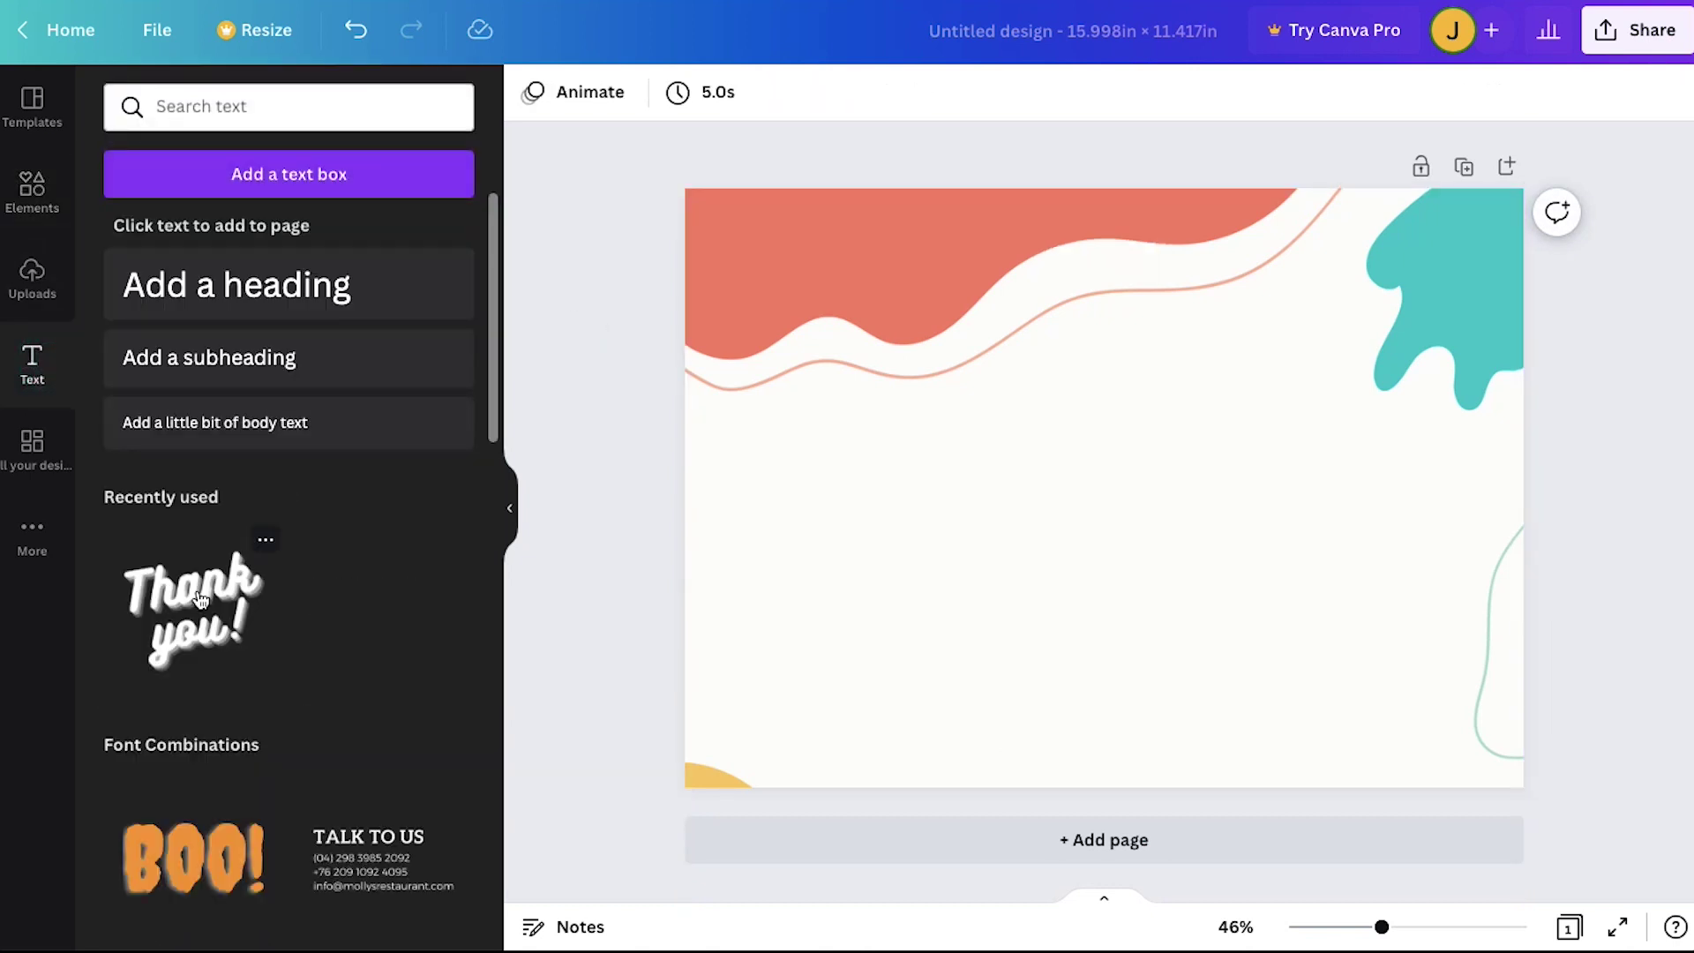
left_click(201, 600)
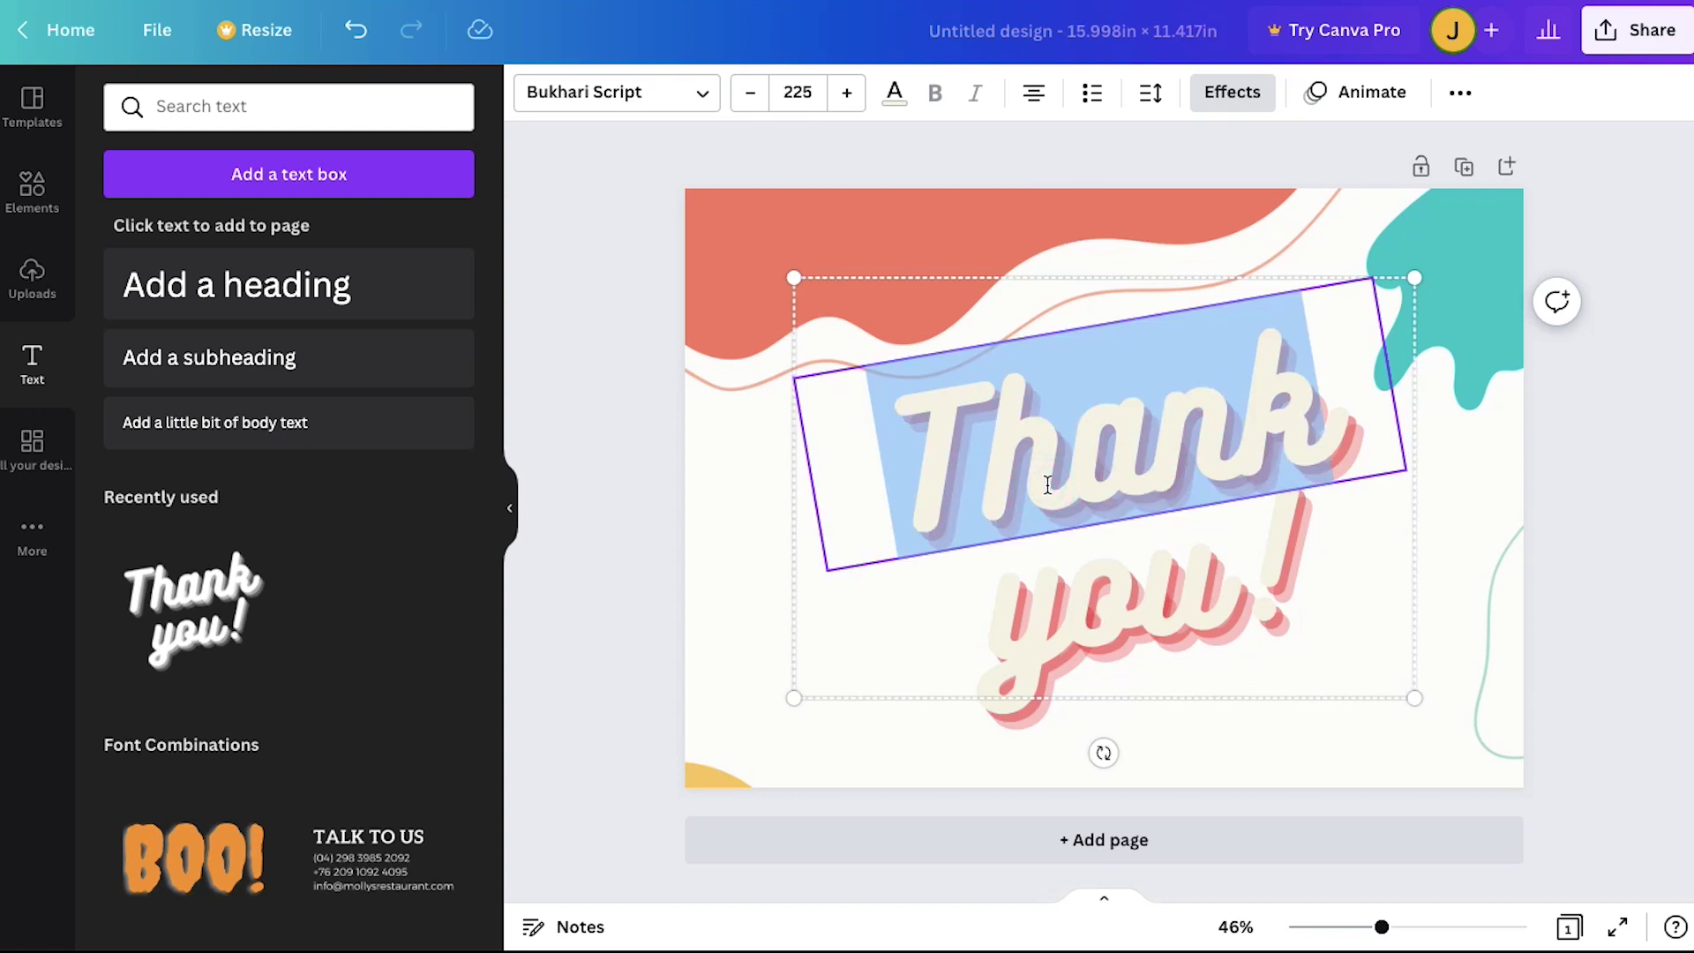
type("My N")
type("otebook!")
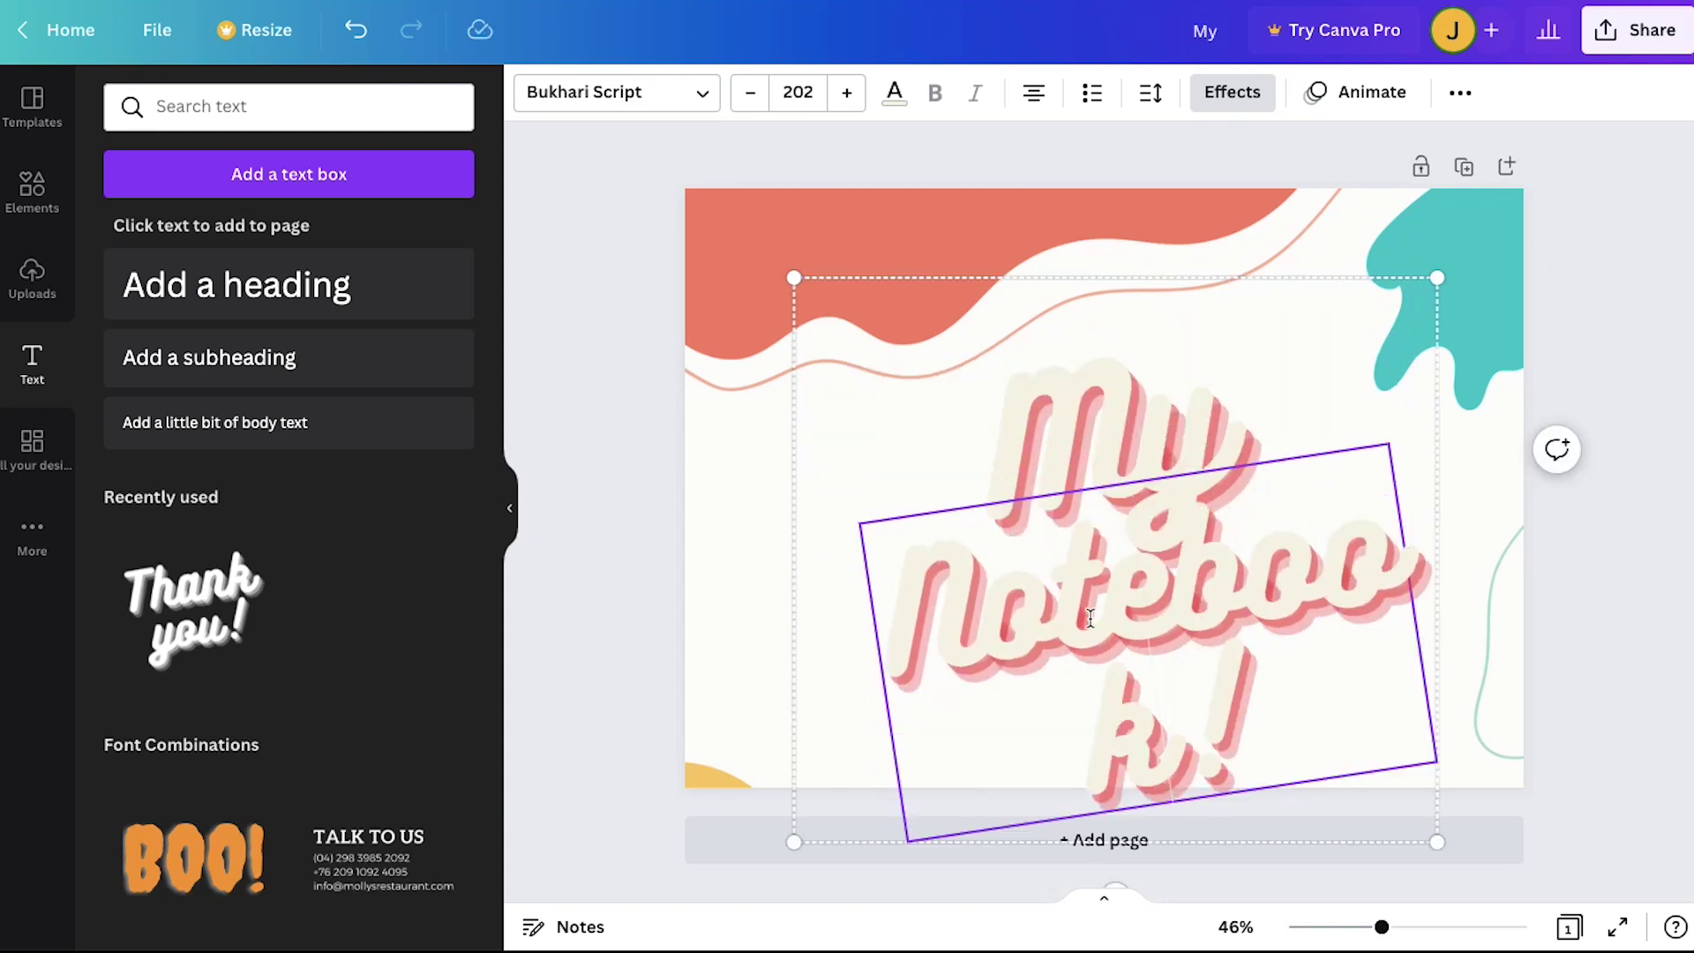
left_click(797, 92)
type("145")
key("Return")
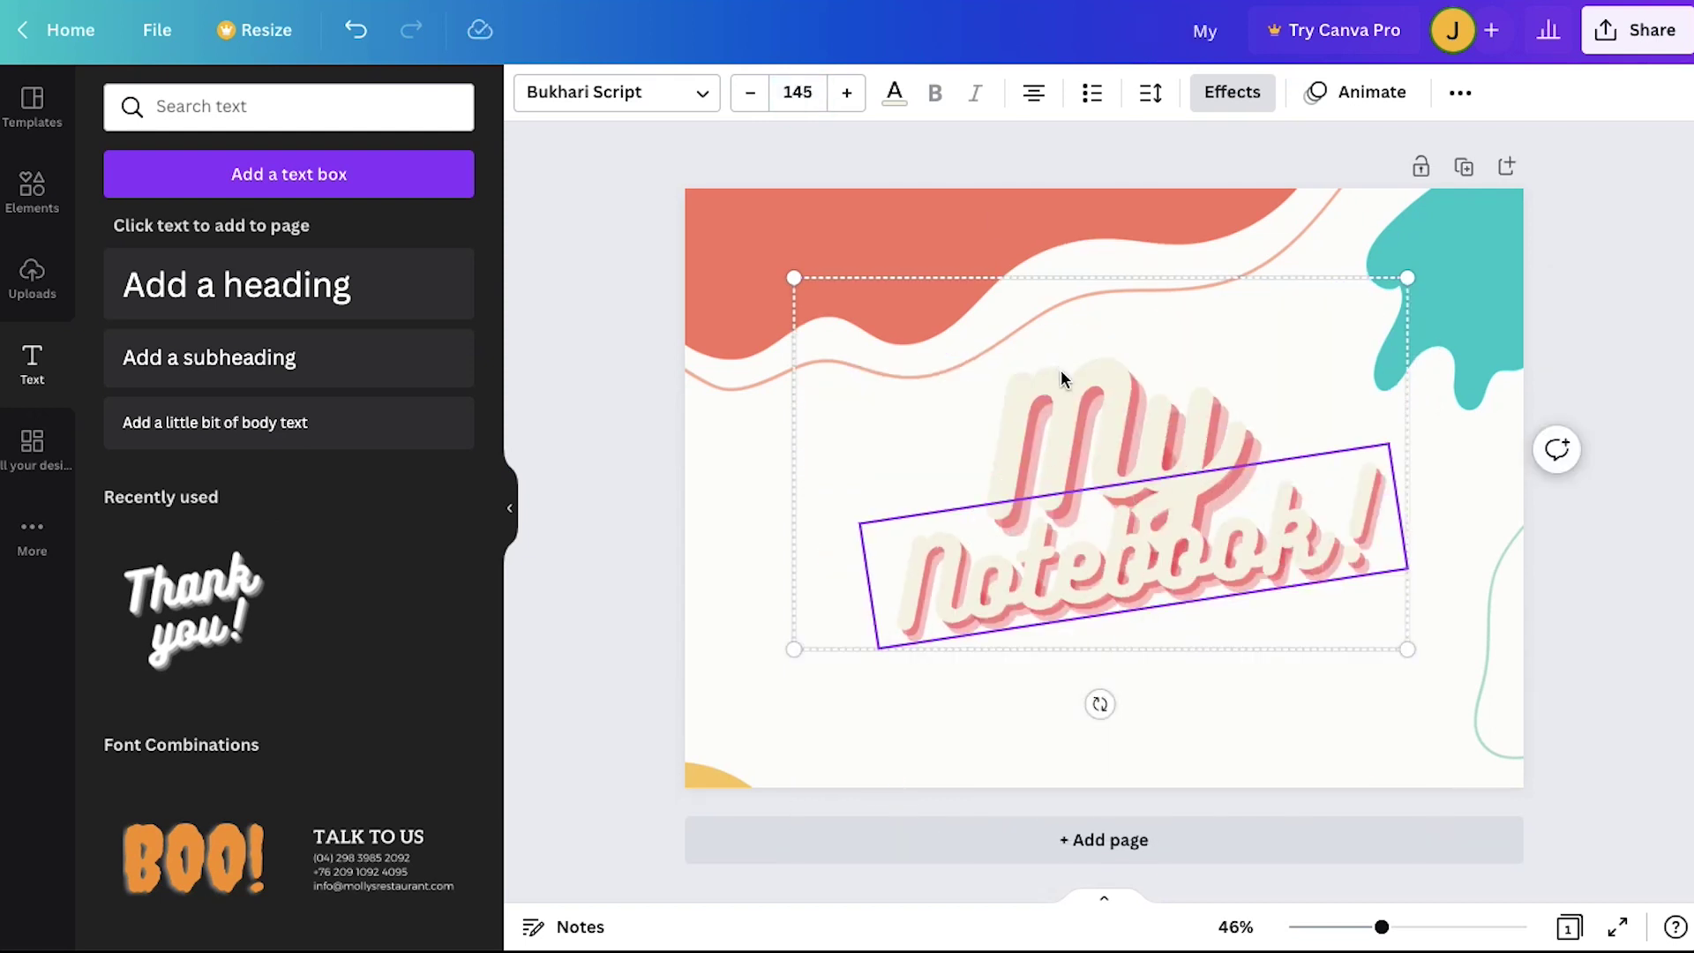
left_click(798, 92)
type("145")
key("Return")
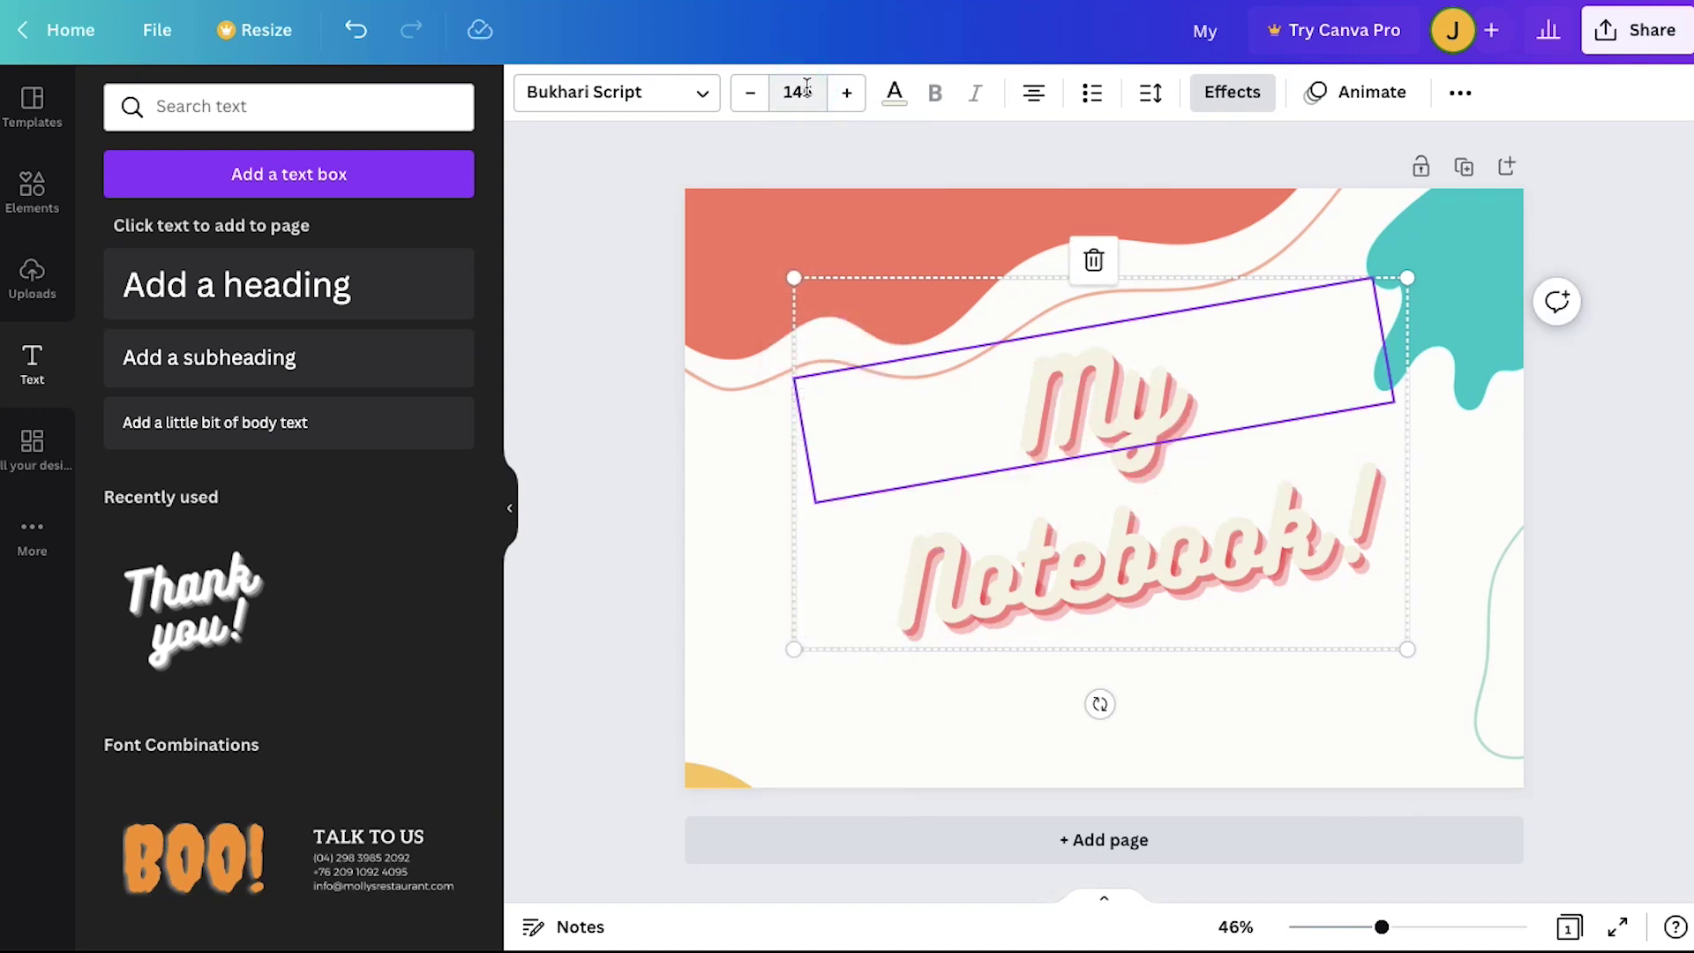
left_click(729, 504)
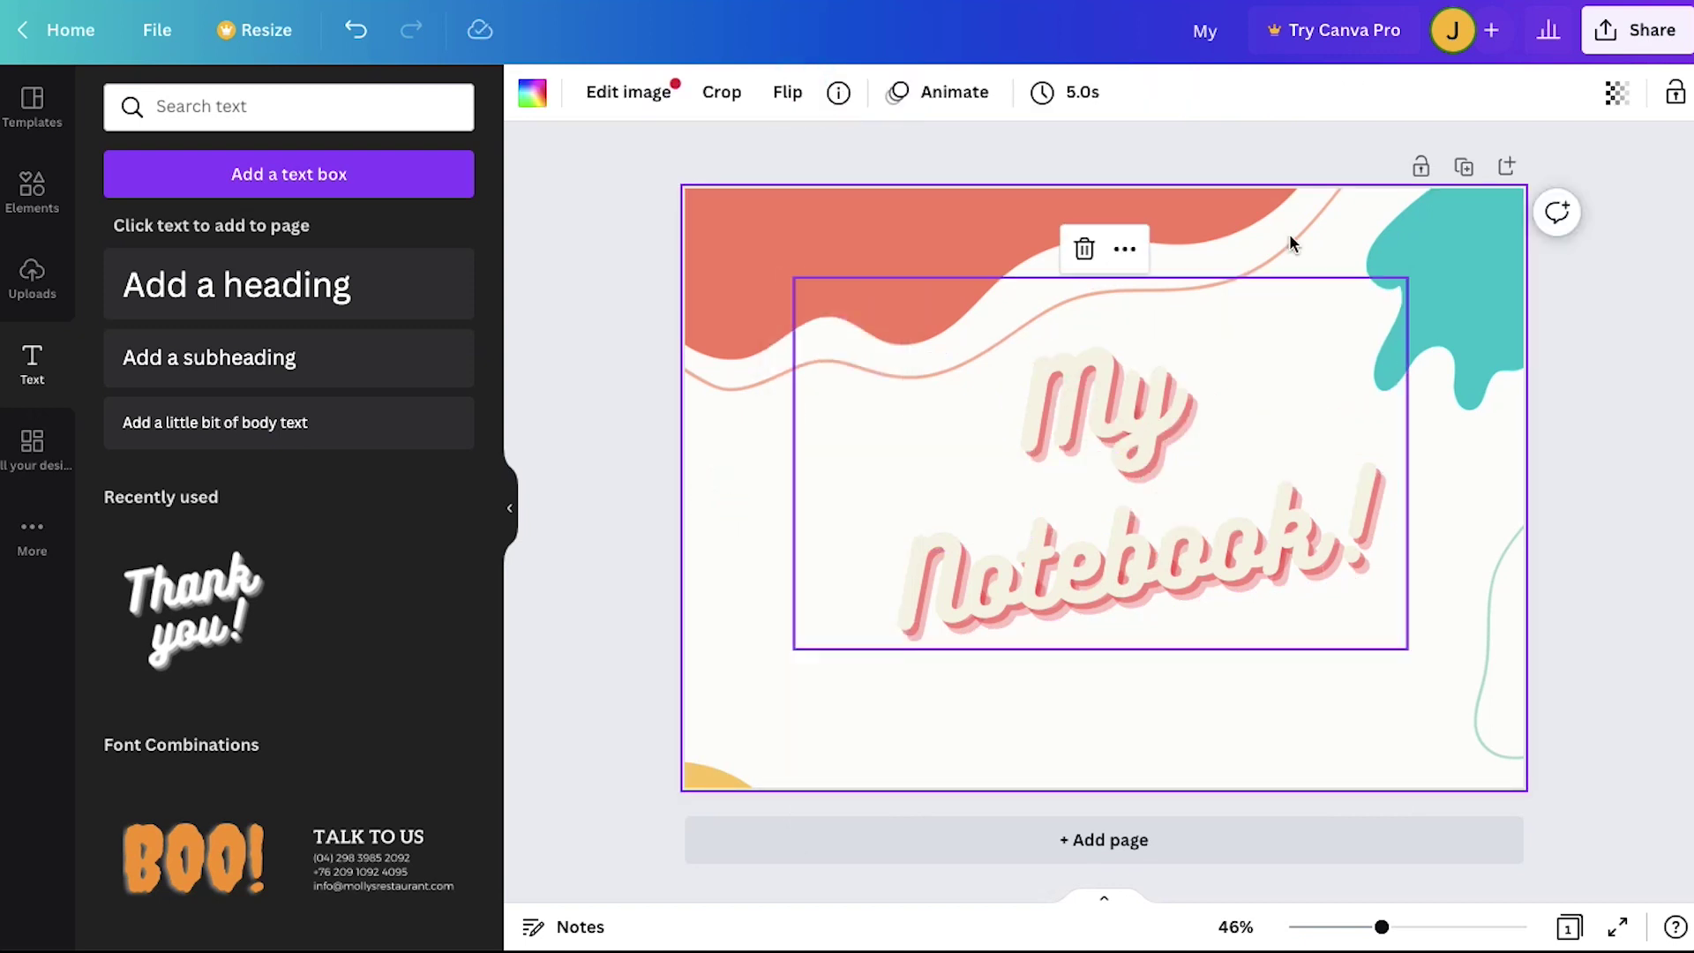
Step: Duplicate the cover into page 2 and delete its 'My' and 'Notebook!' text
left_click(1464, 166)
left_click(1211, 429)
left_click(1093, 259)
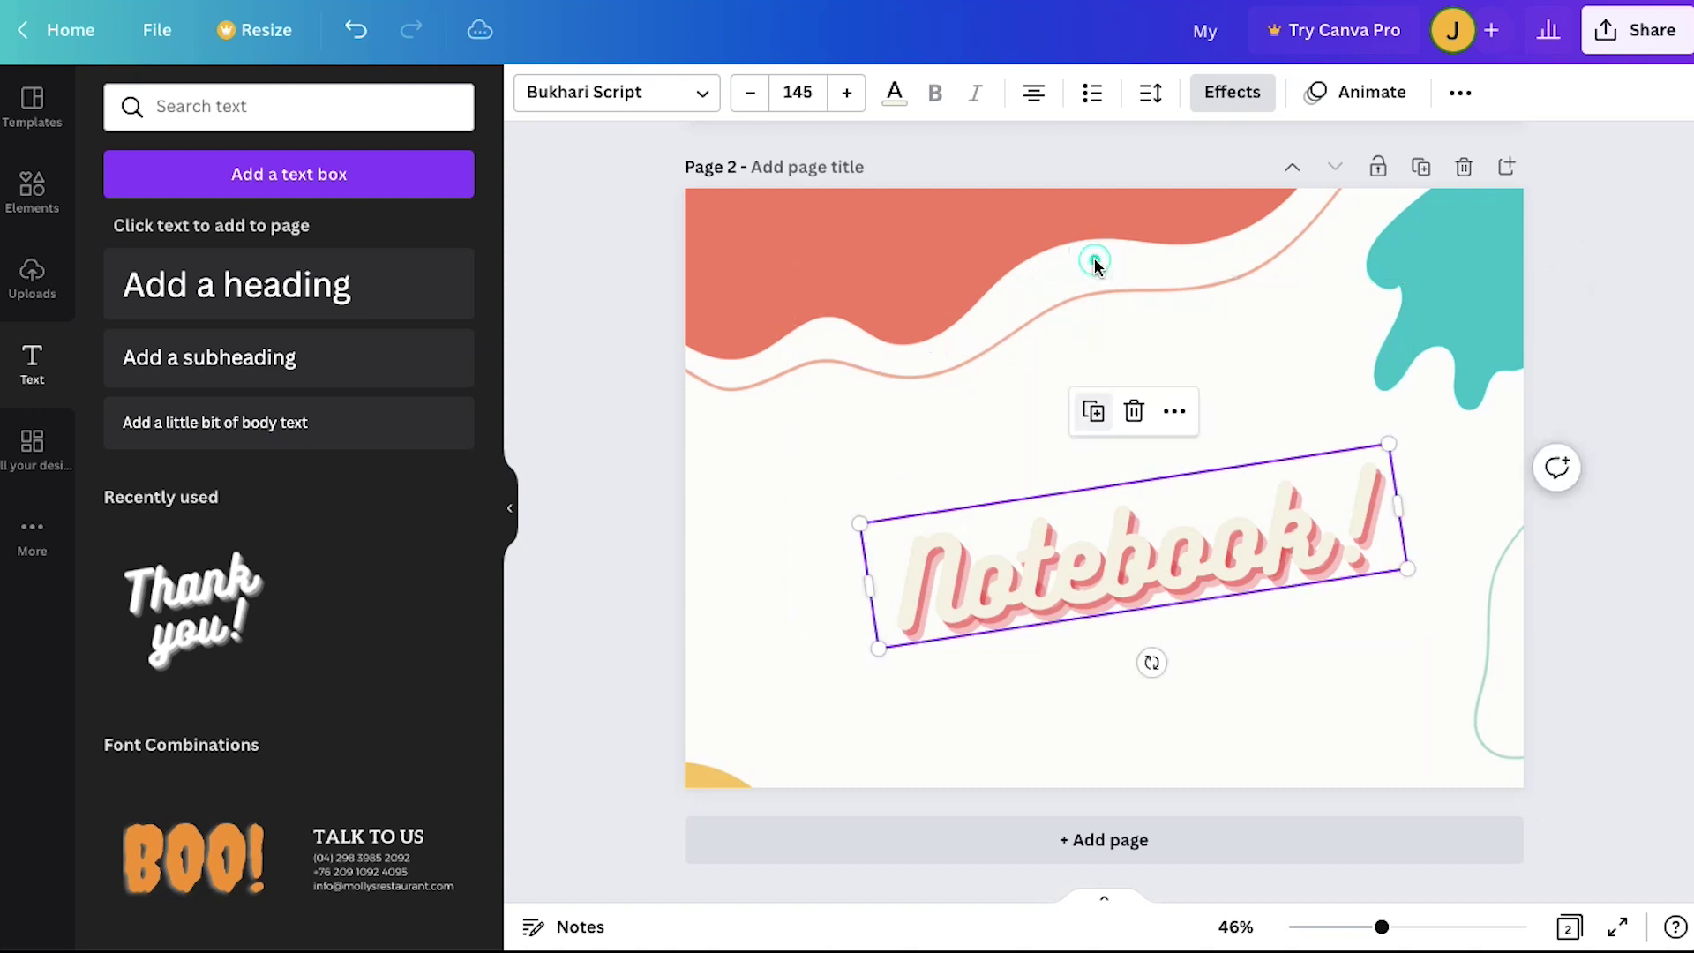
left_click(1133, 409)
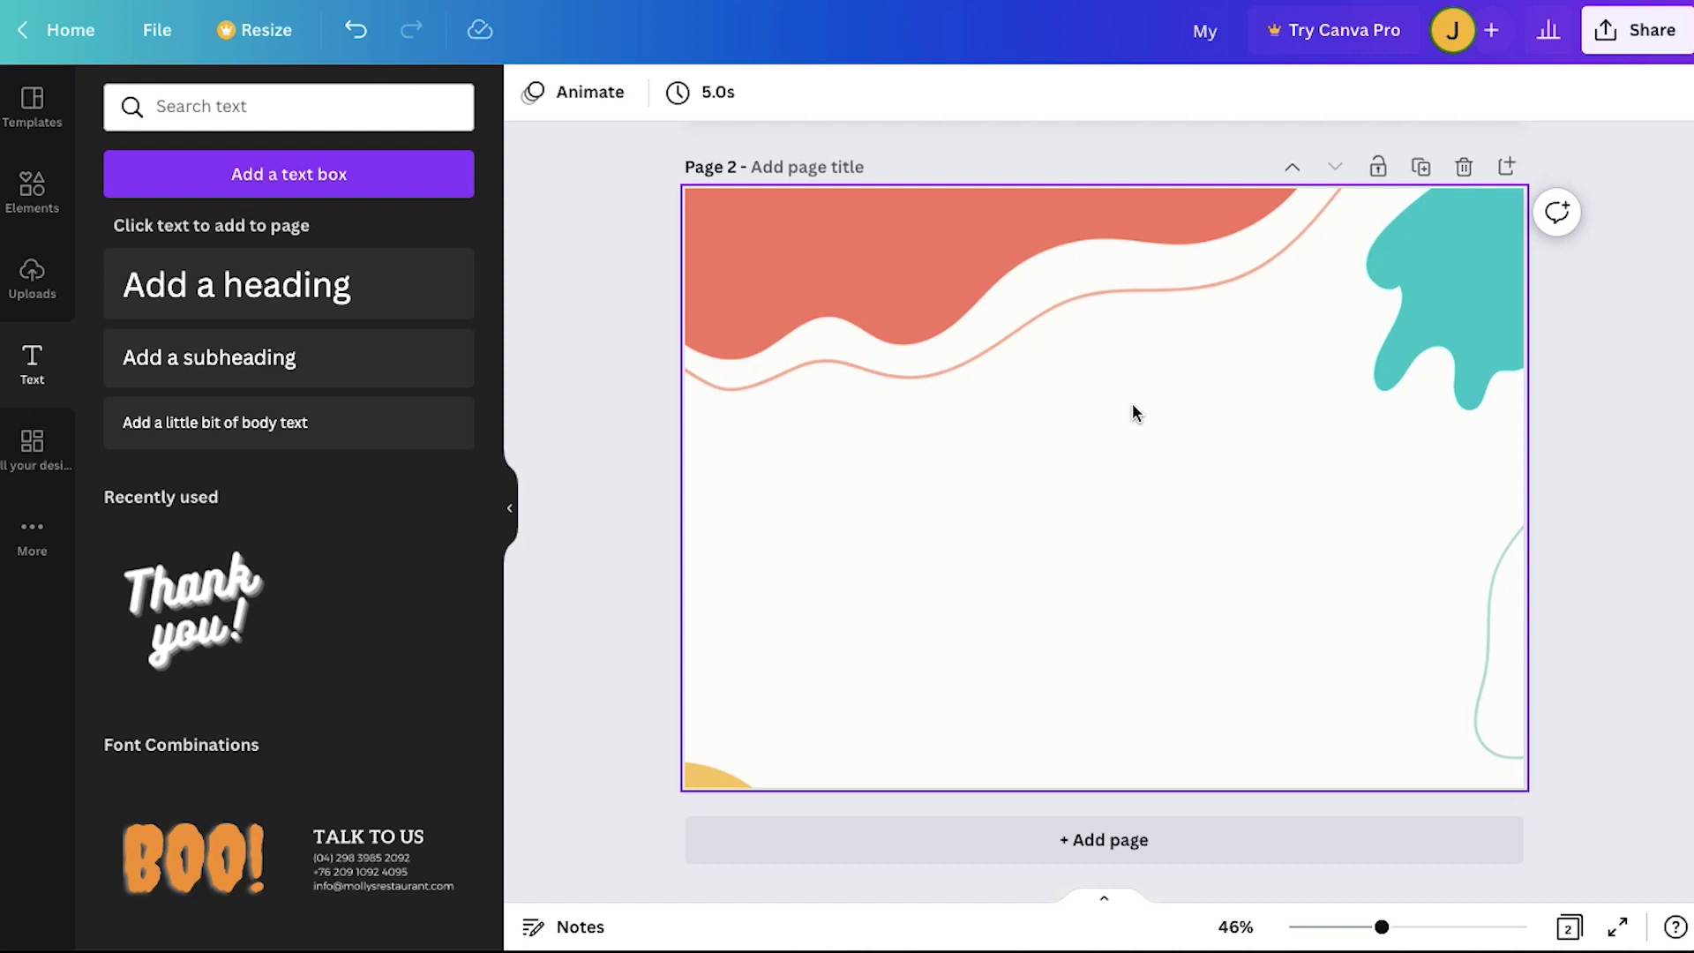
Step: Add a plain straight line from a 'lines' search and stretch it across page 2
left_click(44, 196)
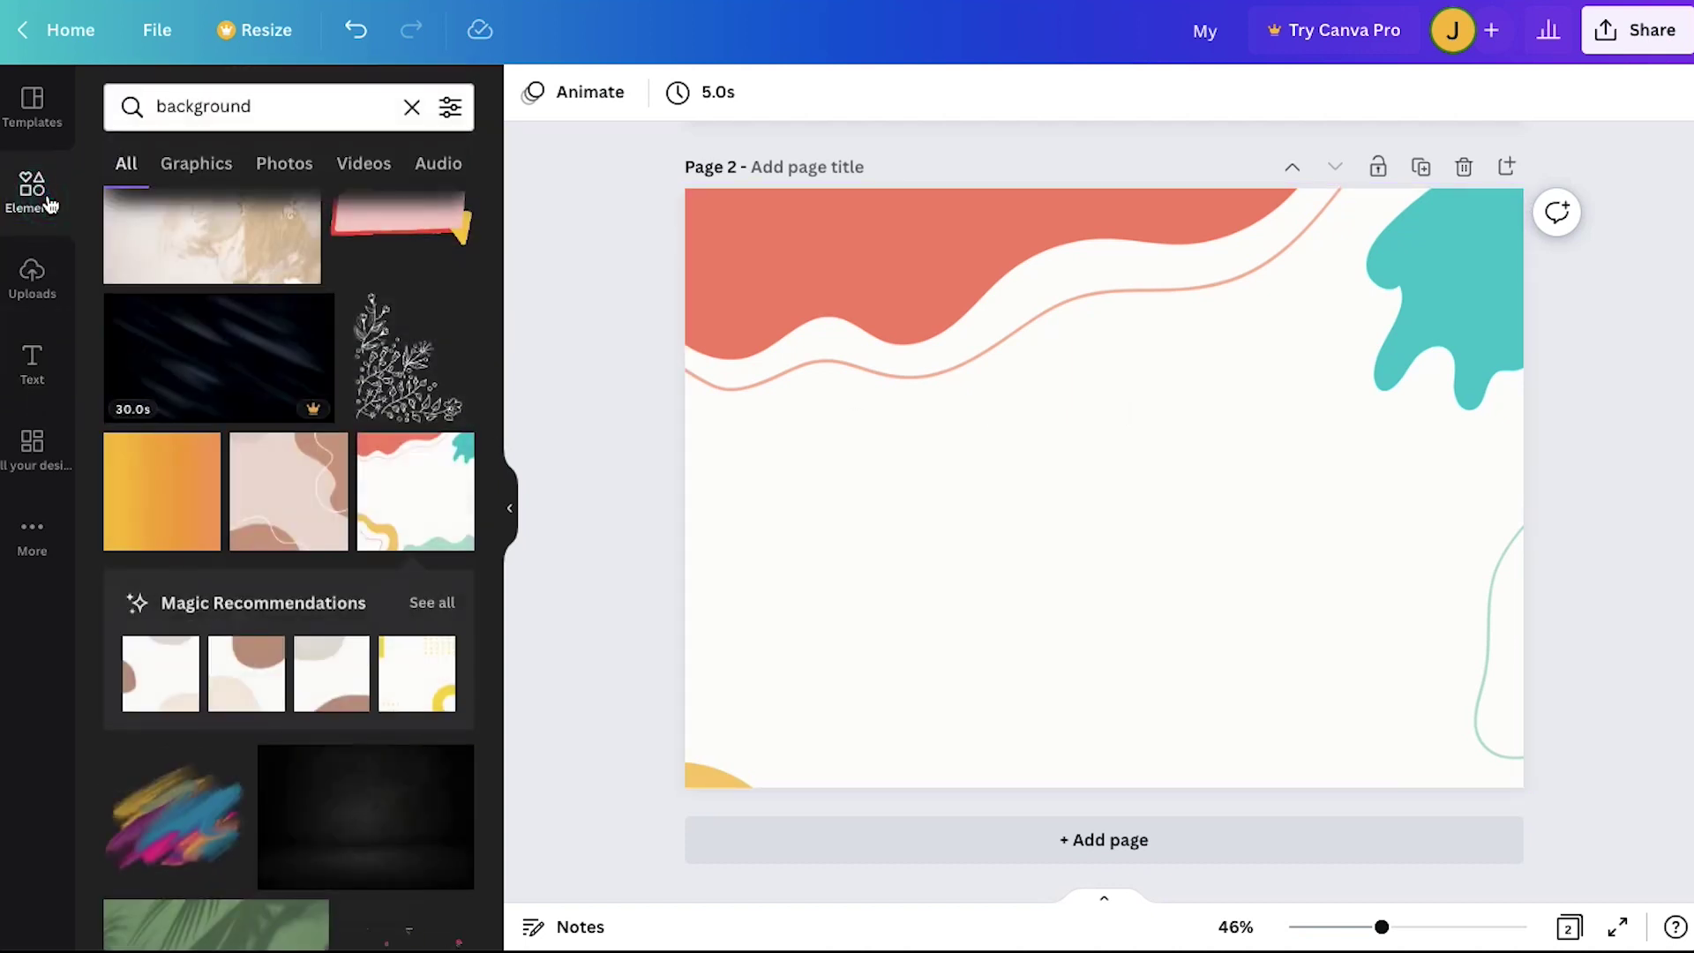
triple_click(287, 97)
type("lines")
key("Return")
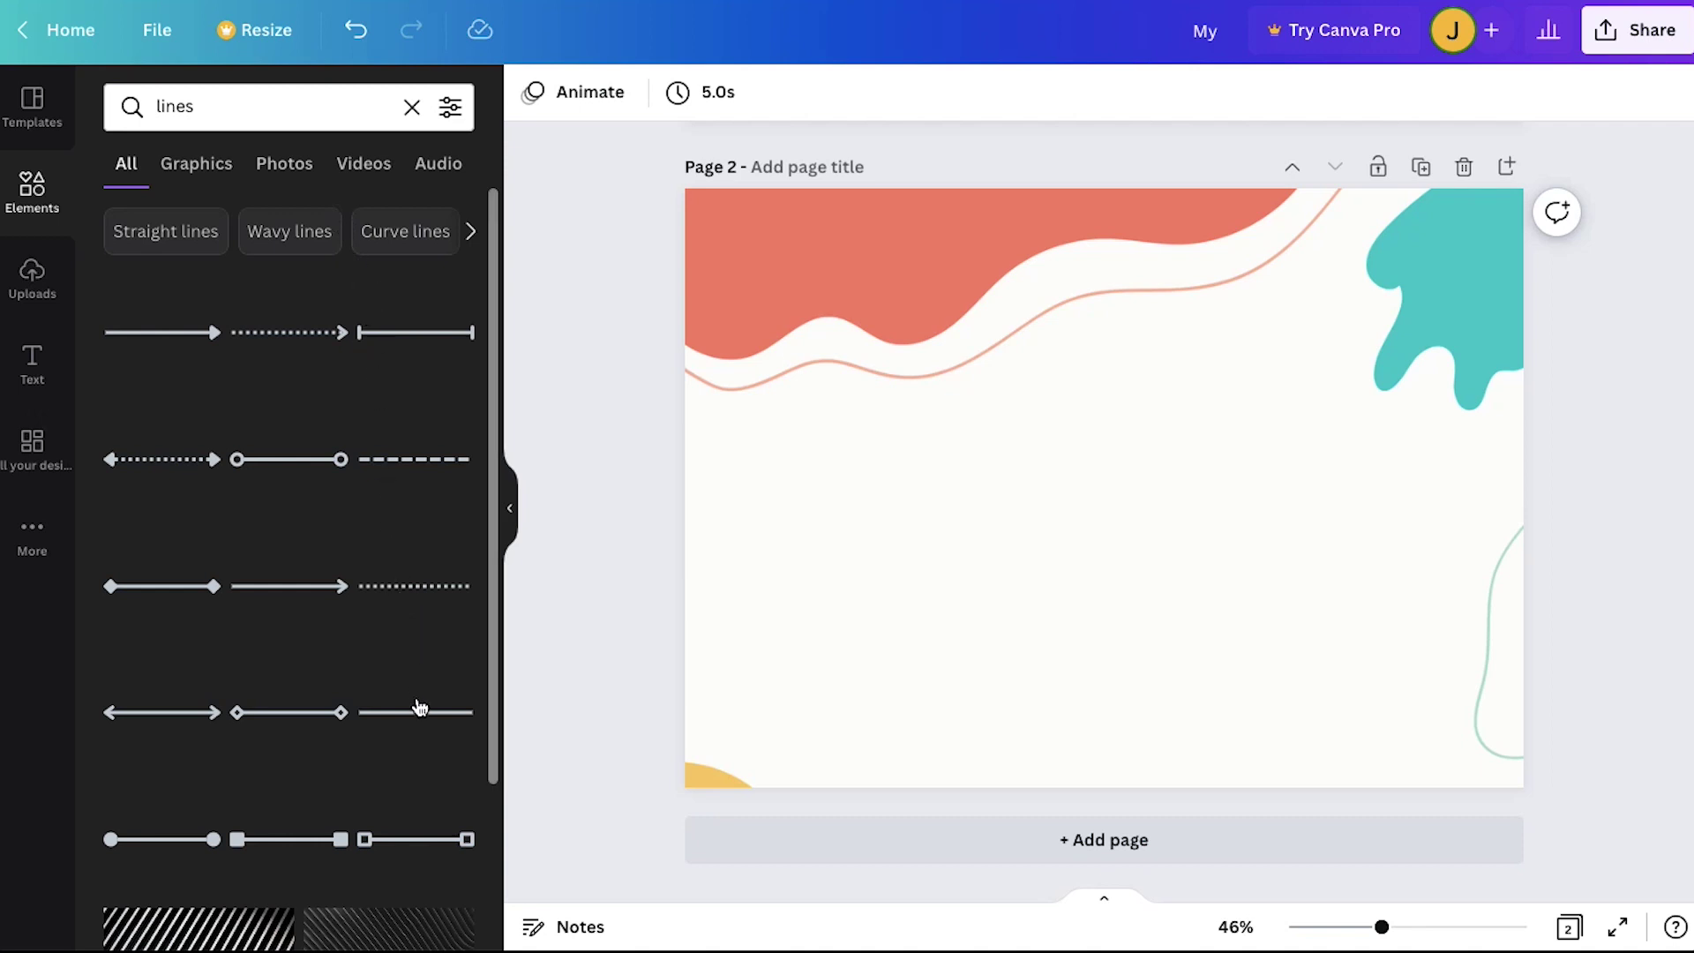
left_click(420, 707)
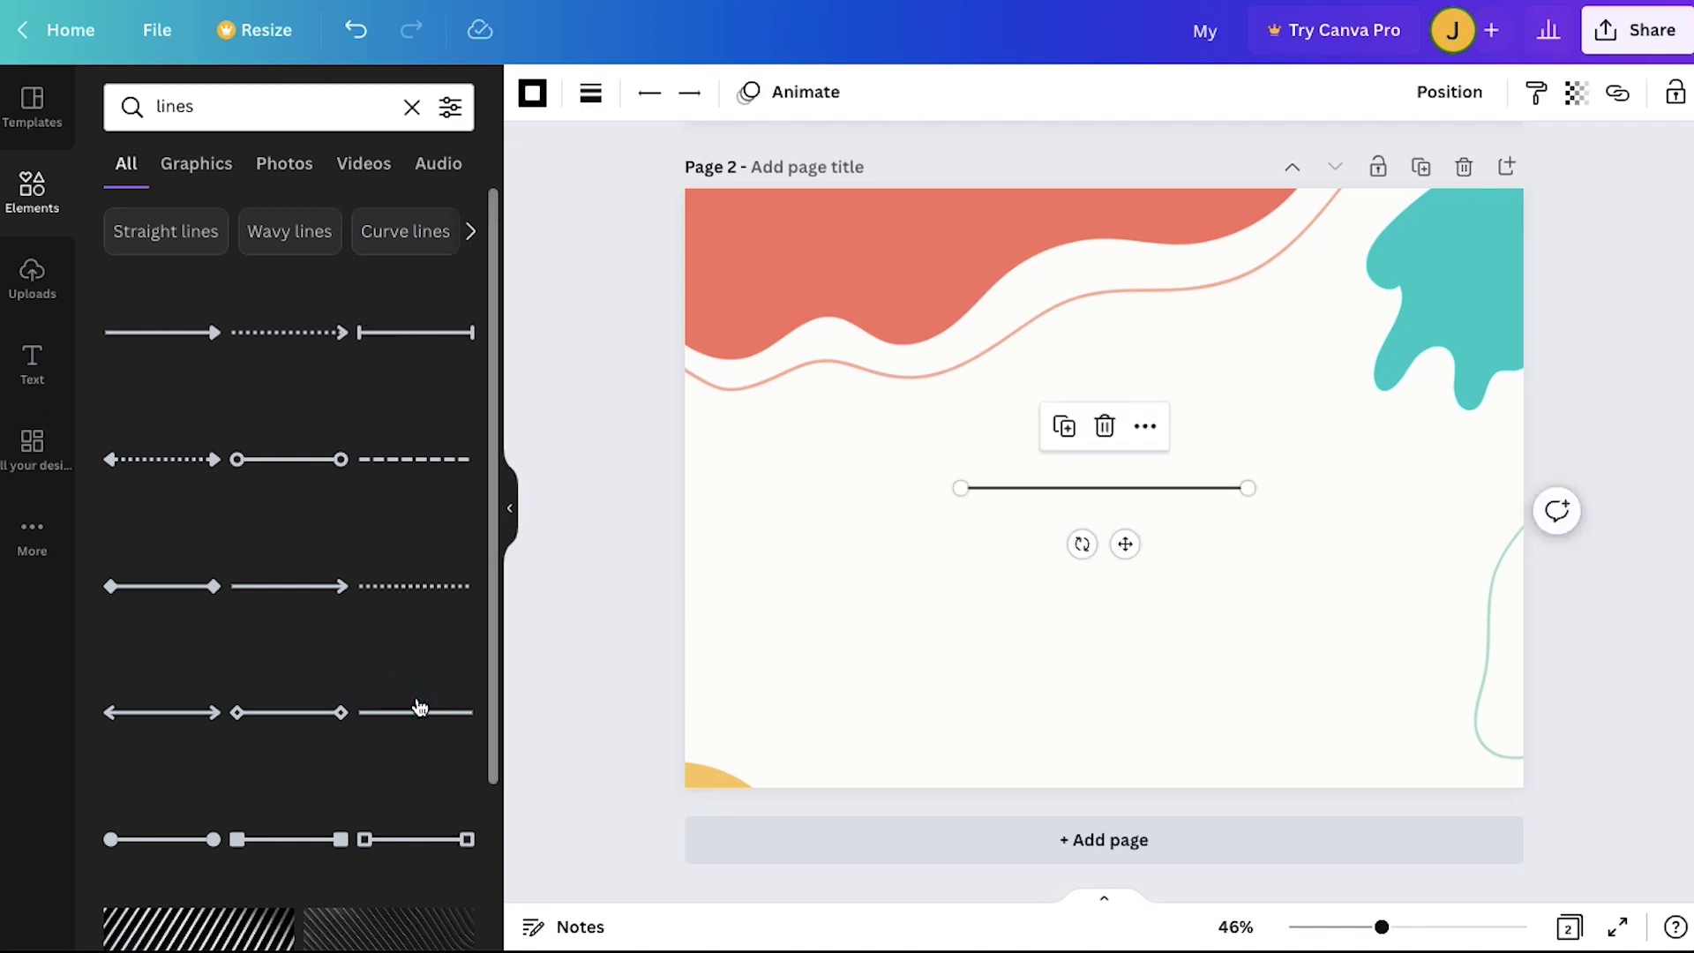
left_click_drag(997, 488, 808, 406)
left_click_drag(1215, 406, 1361, 406)
Step: Duplicate the line repeatedly into twelve evenly spaced ruled lines
key("ctrl+d")
key("shift+Down")
key("shift+Down")
key("shift+Down")
key("shift+Down")
key("shift+Down")
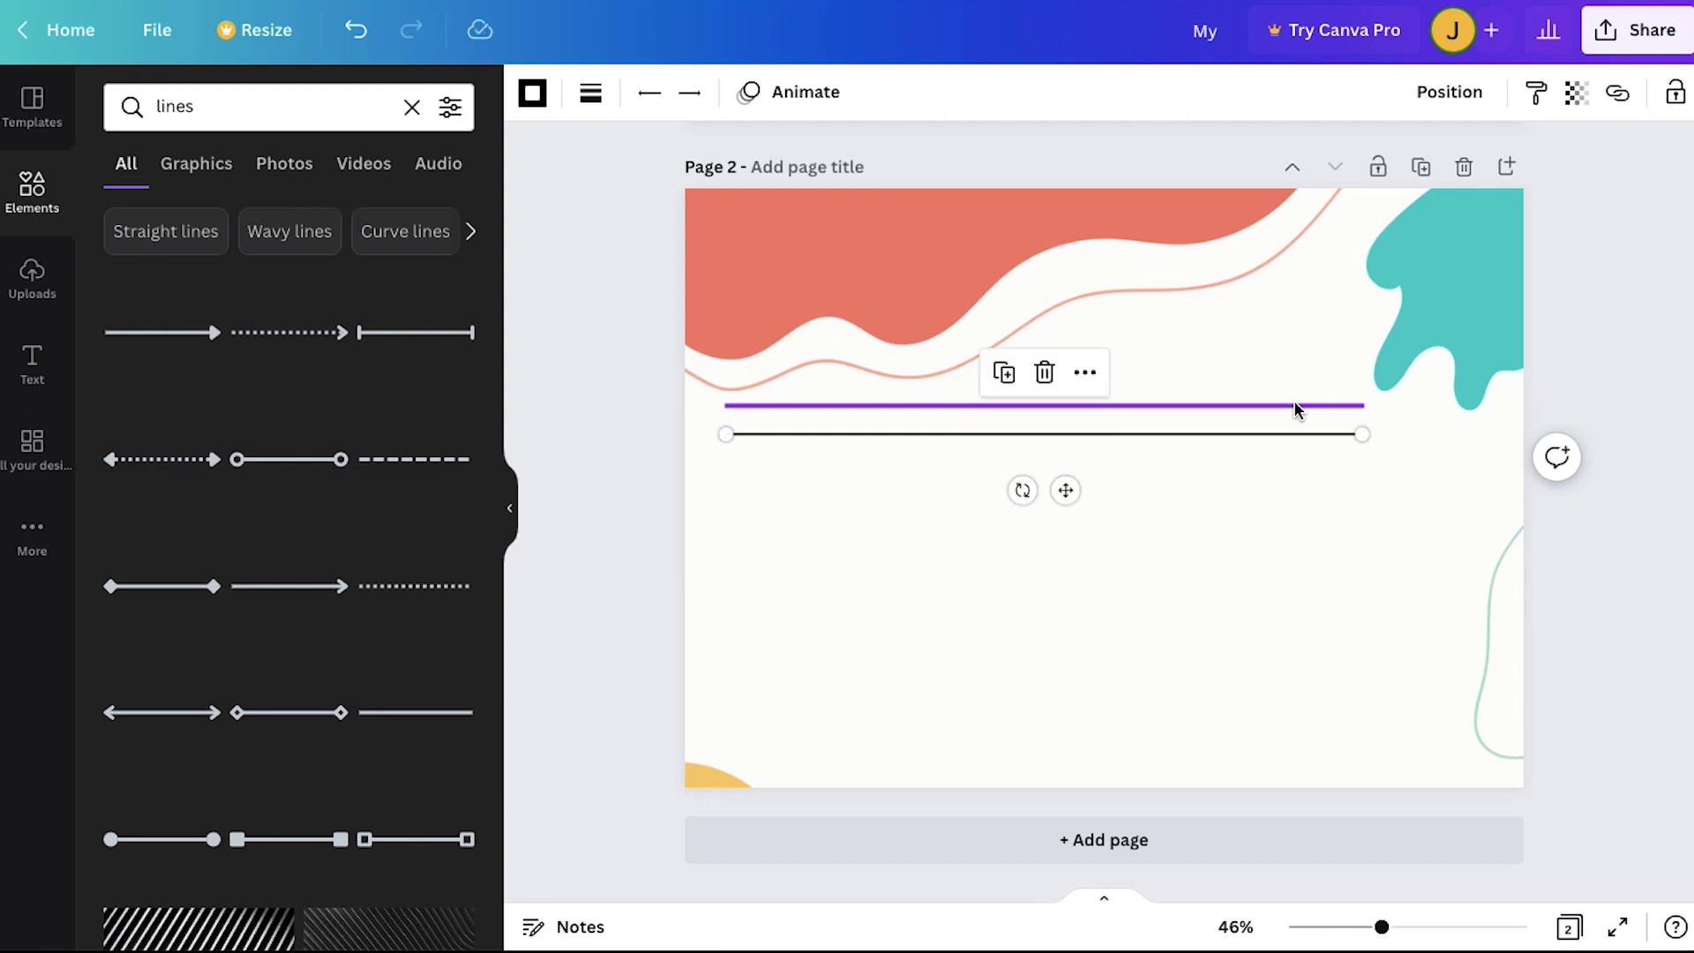
left_click(1312, 476)
key("ctrl+v")
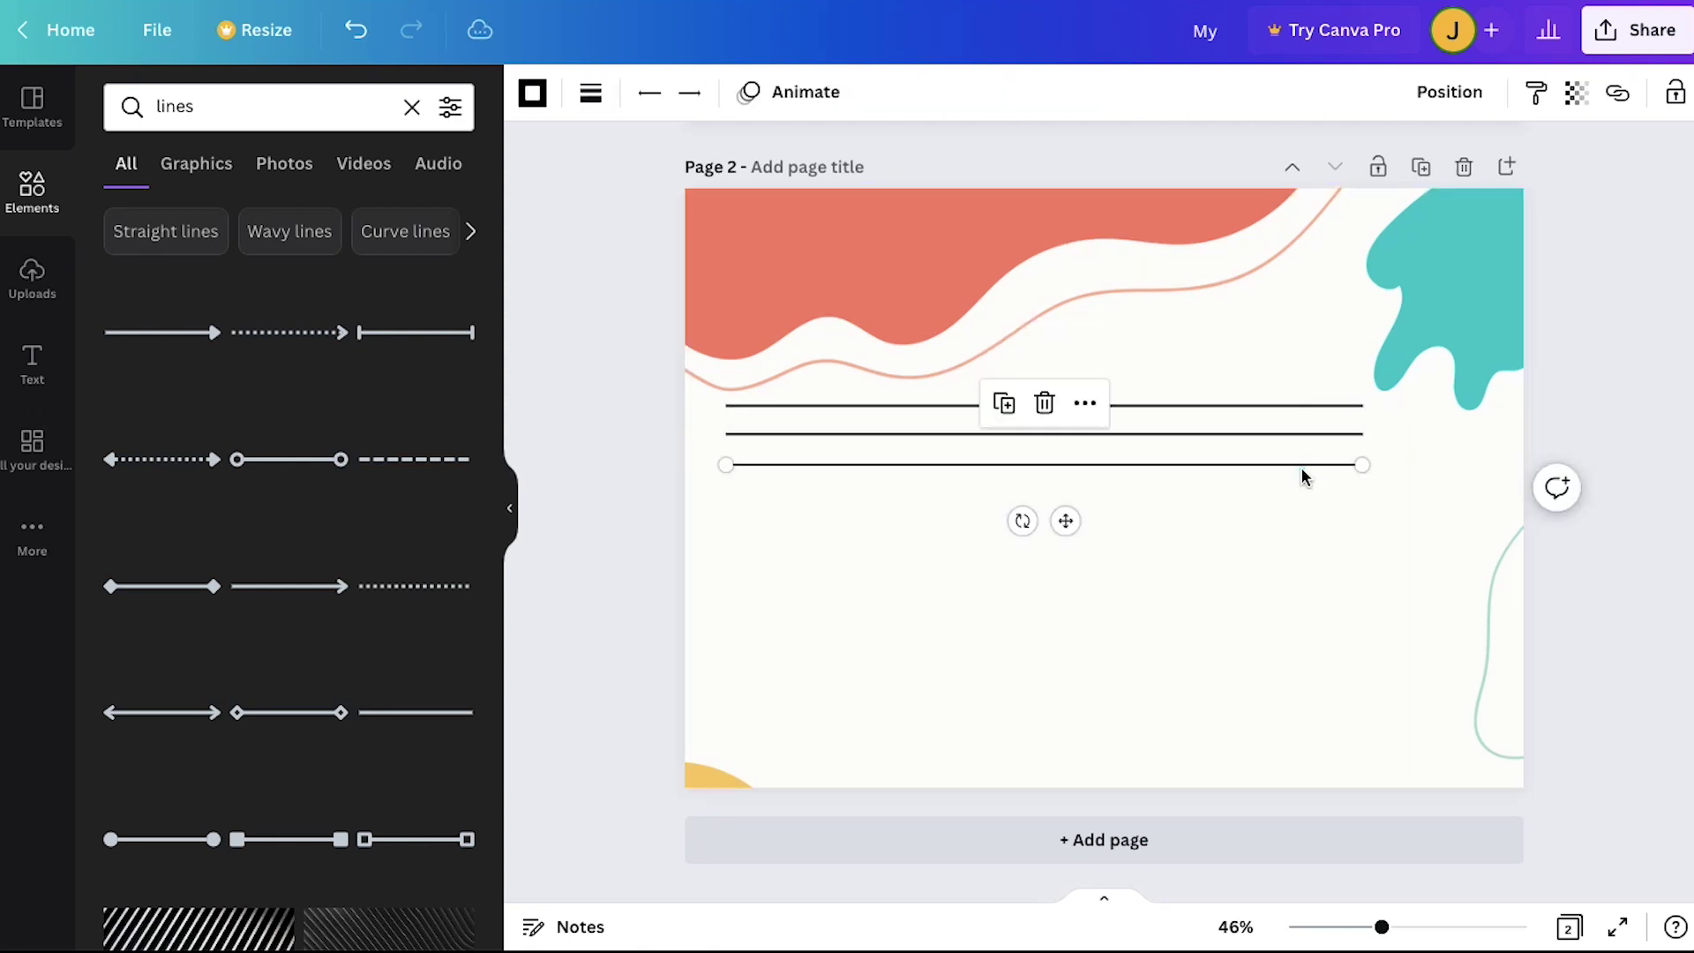
key("ctrl+v")
key("ctrl+a")
key("ctrl+d")
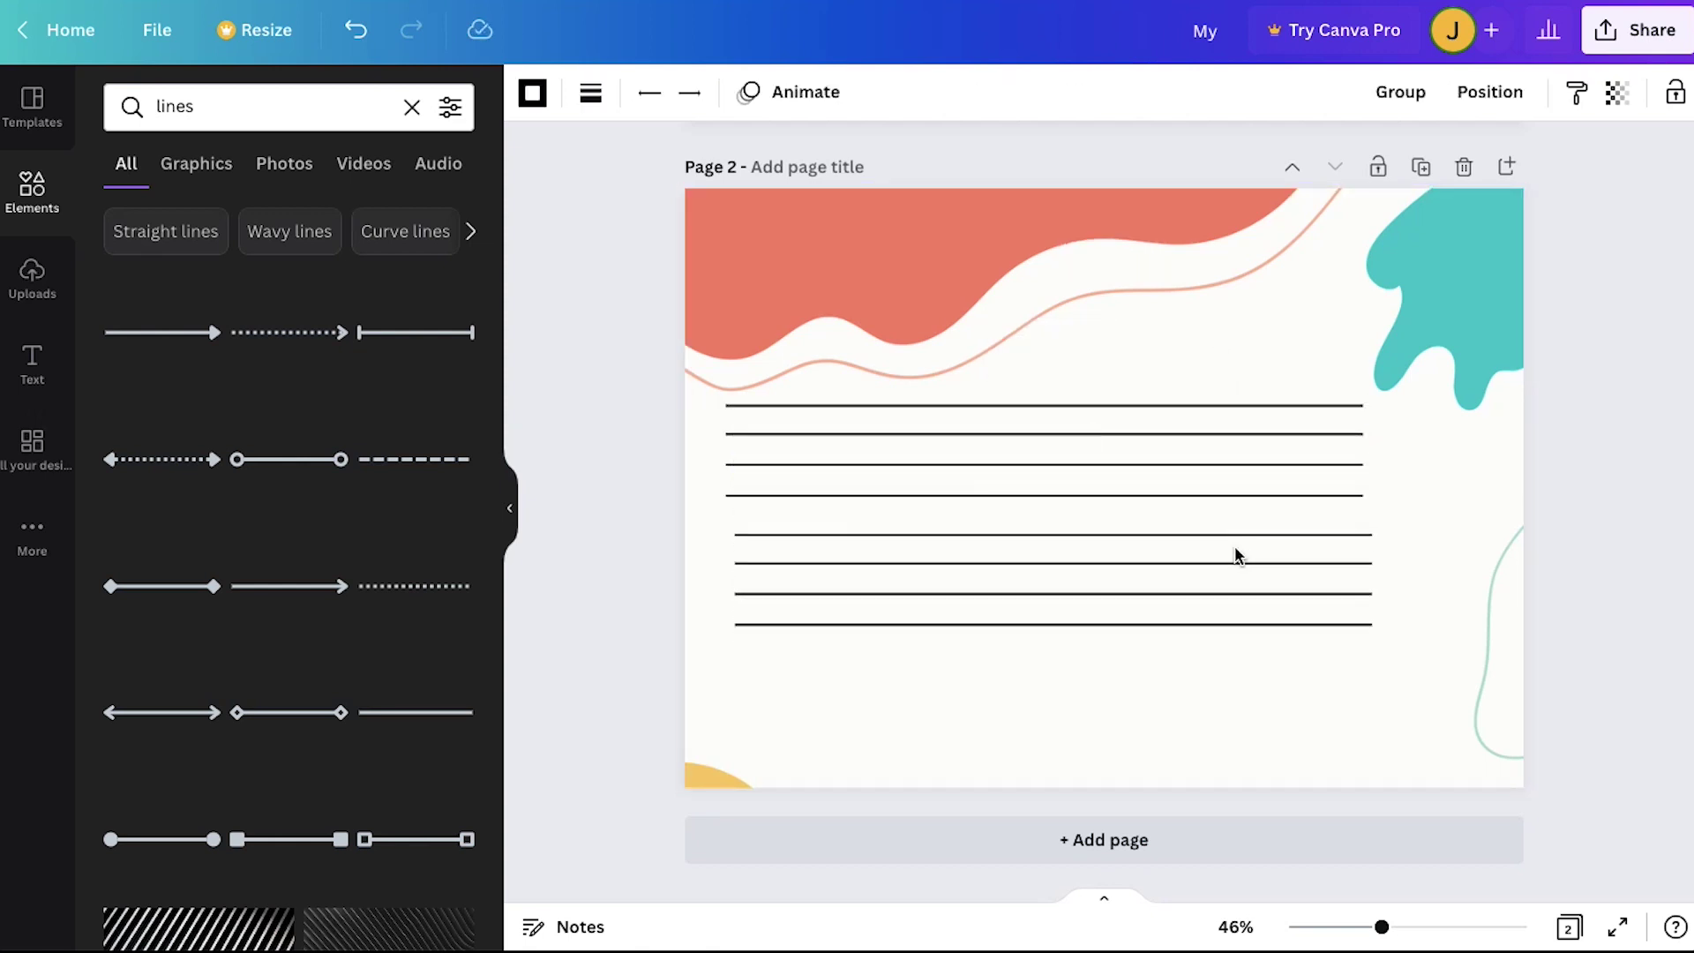
key("ctrl+d")
left_click(1420, 651)
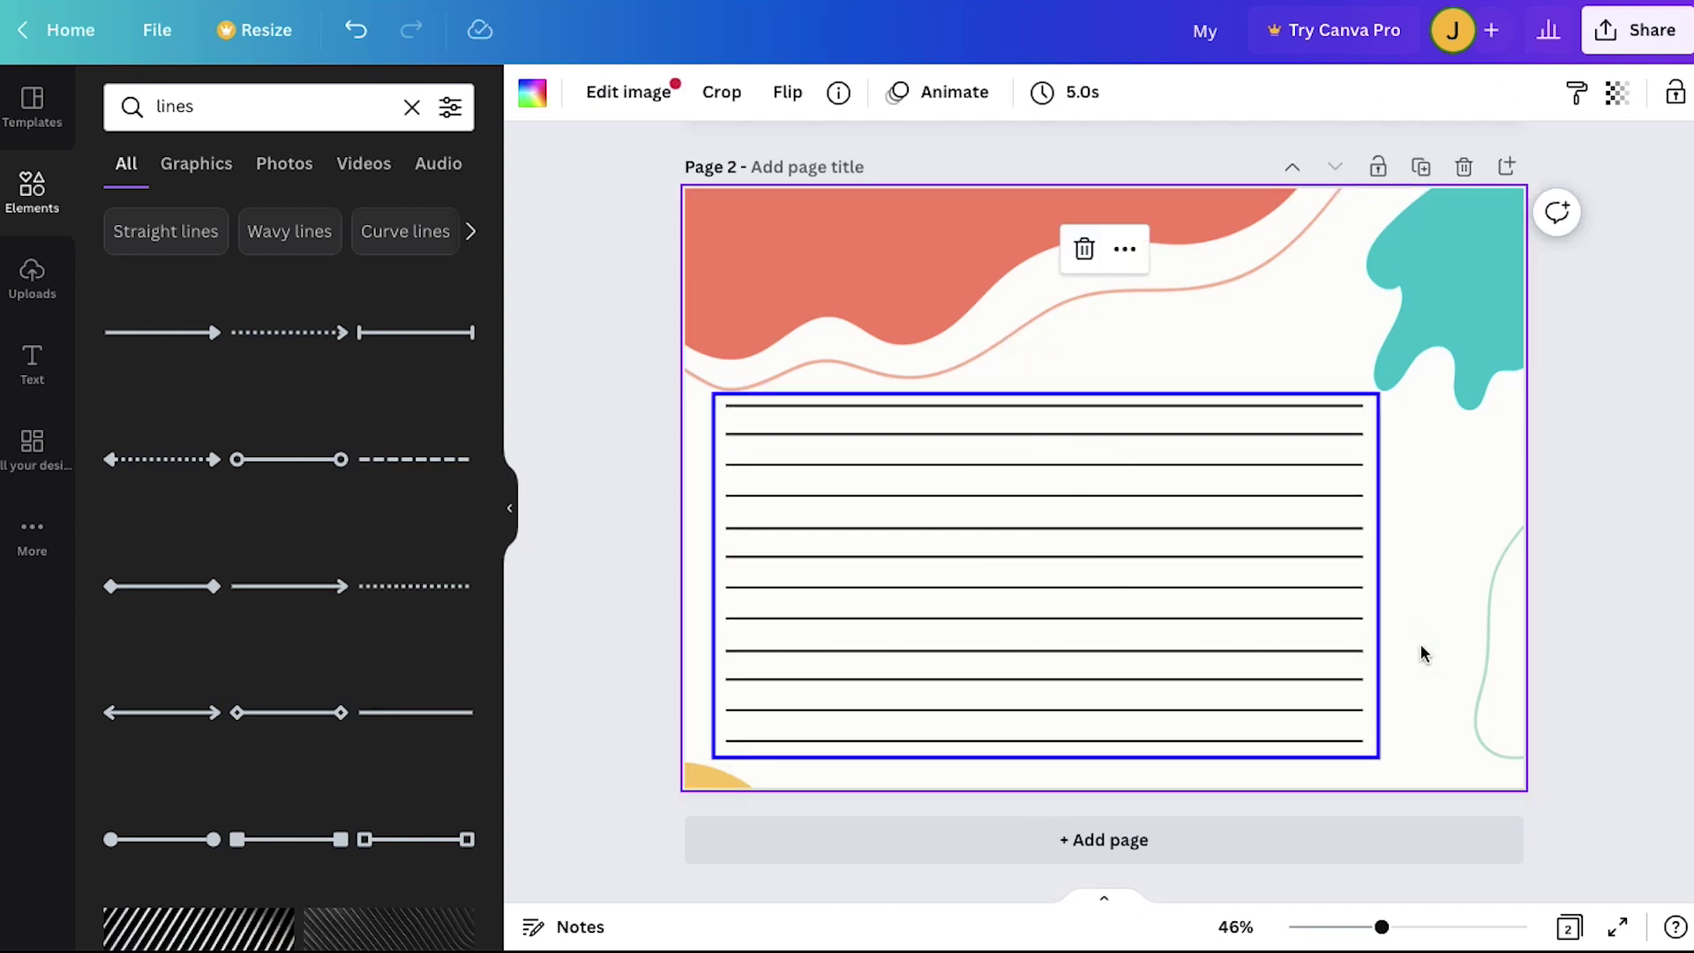
left_click(1420, 650)
left_click(1550, 589)
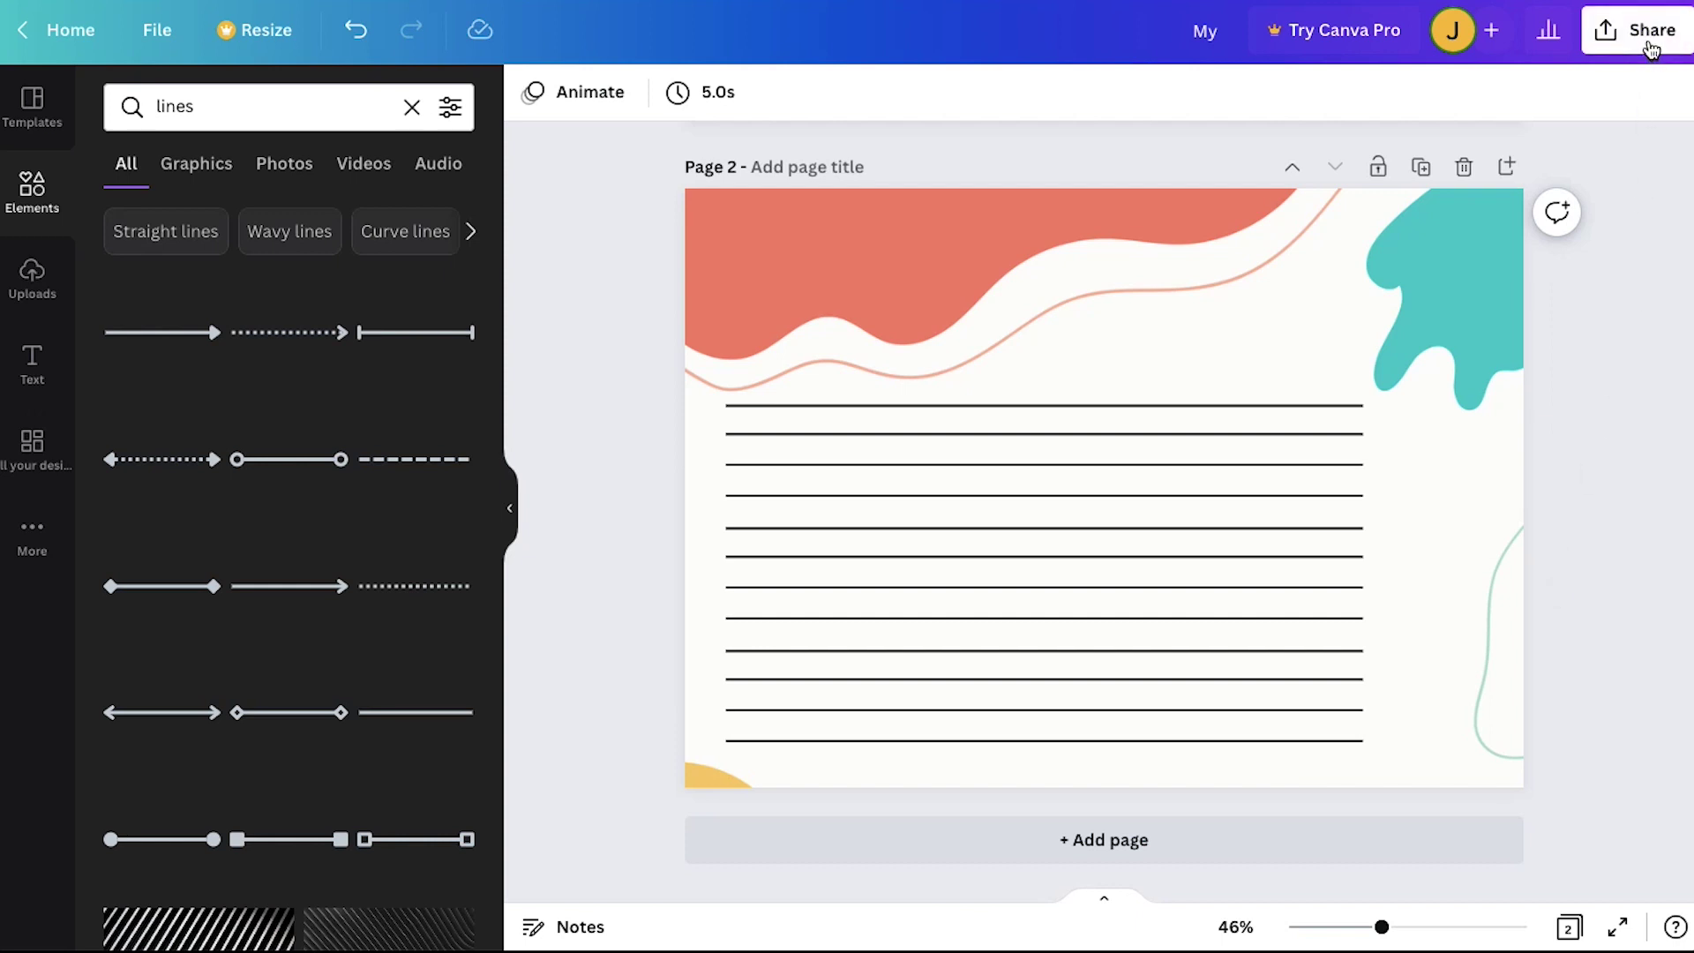
Step: Download all pages of the notebook as a PDF Standard file
left_click(1649, 44)
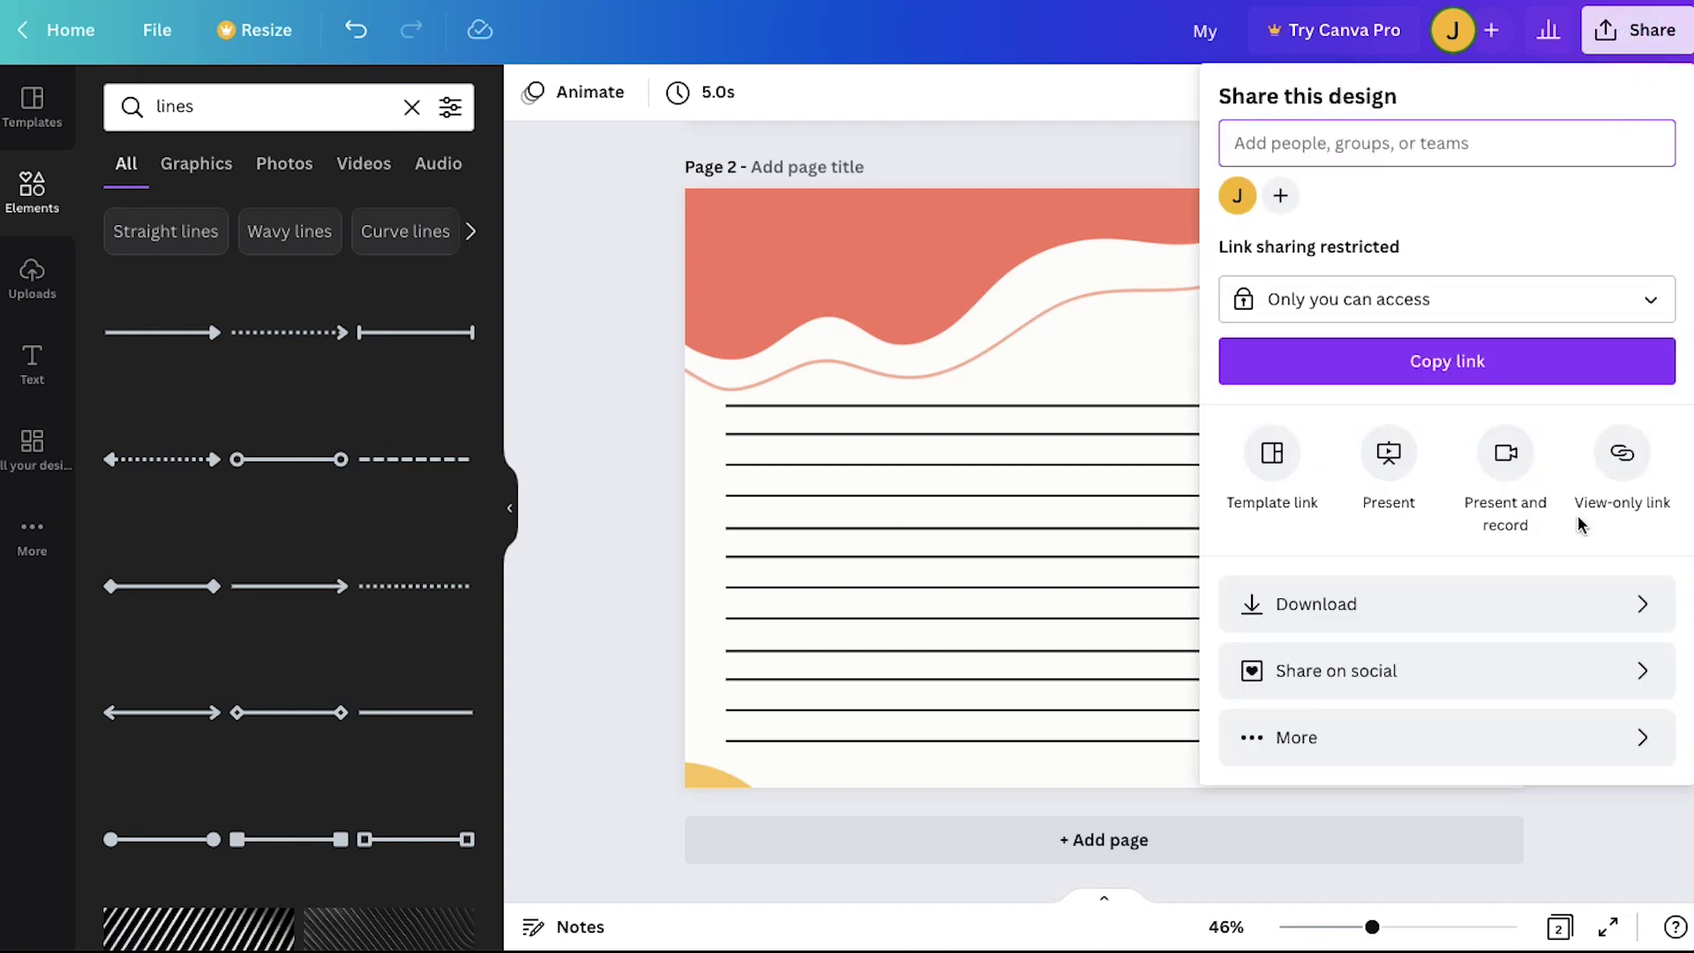
left_click(1570, 603)
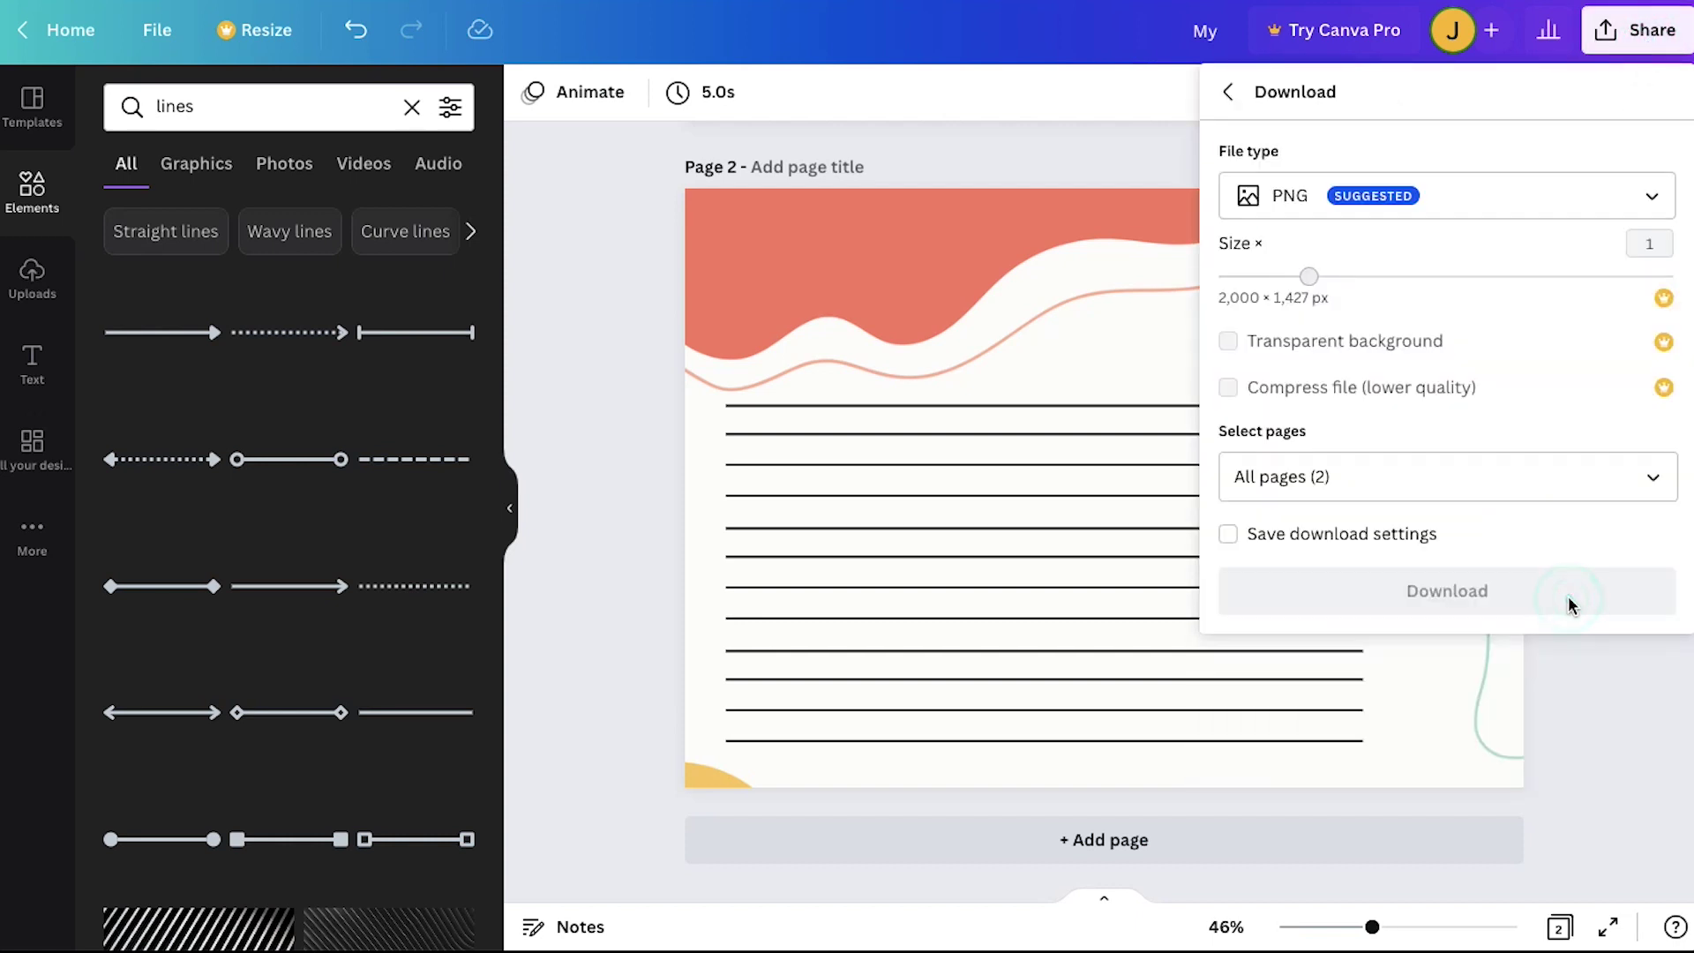
left_click(1545, 201)
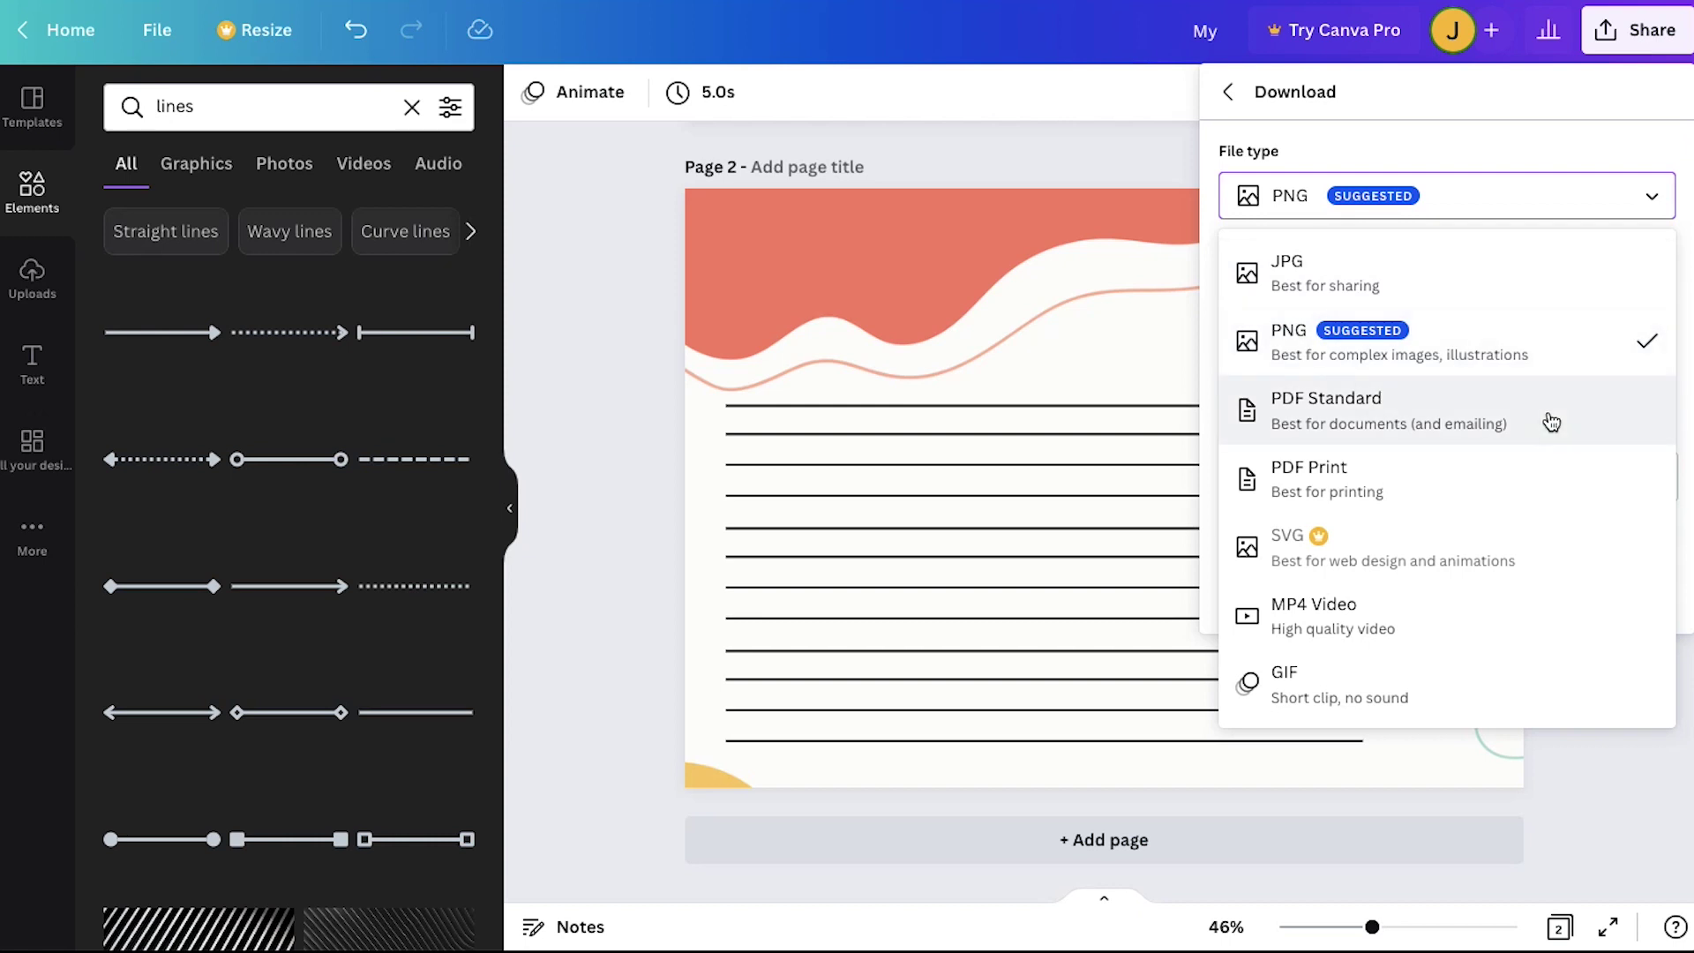
left_click(1549, 418)
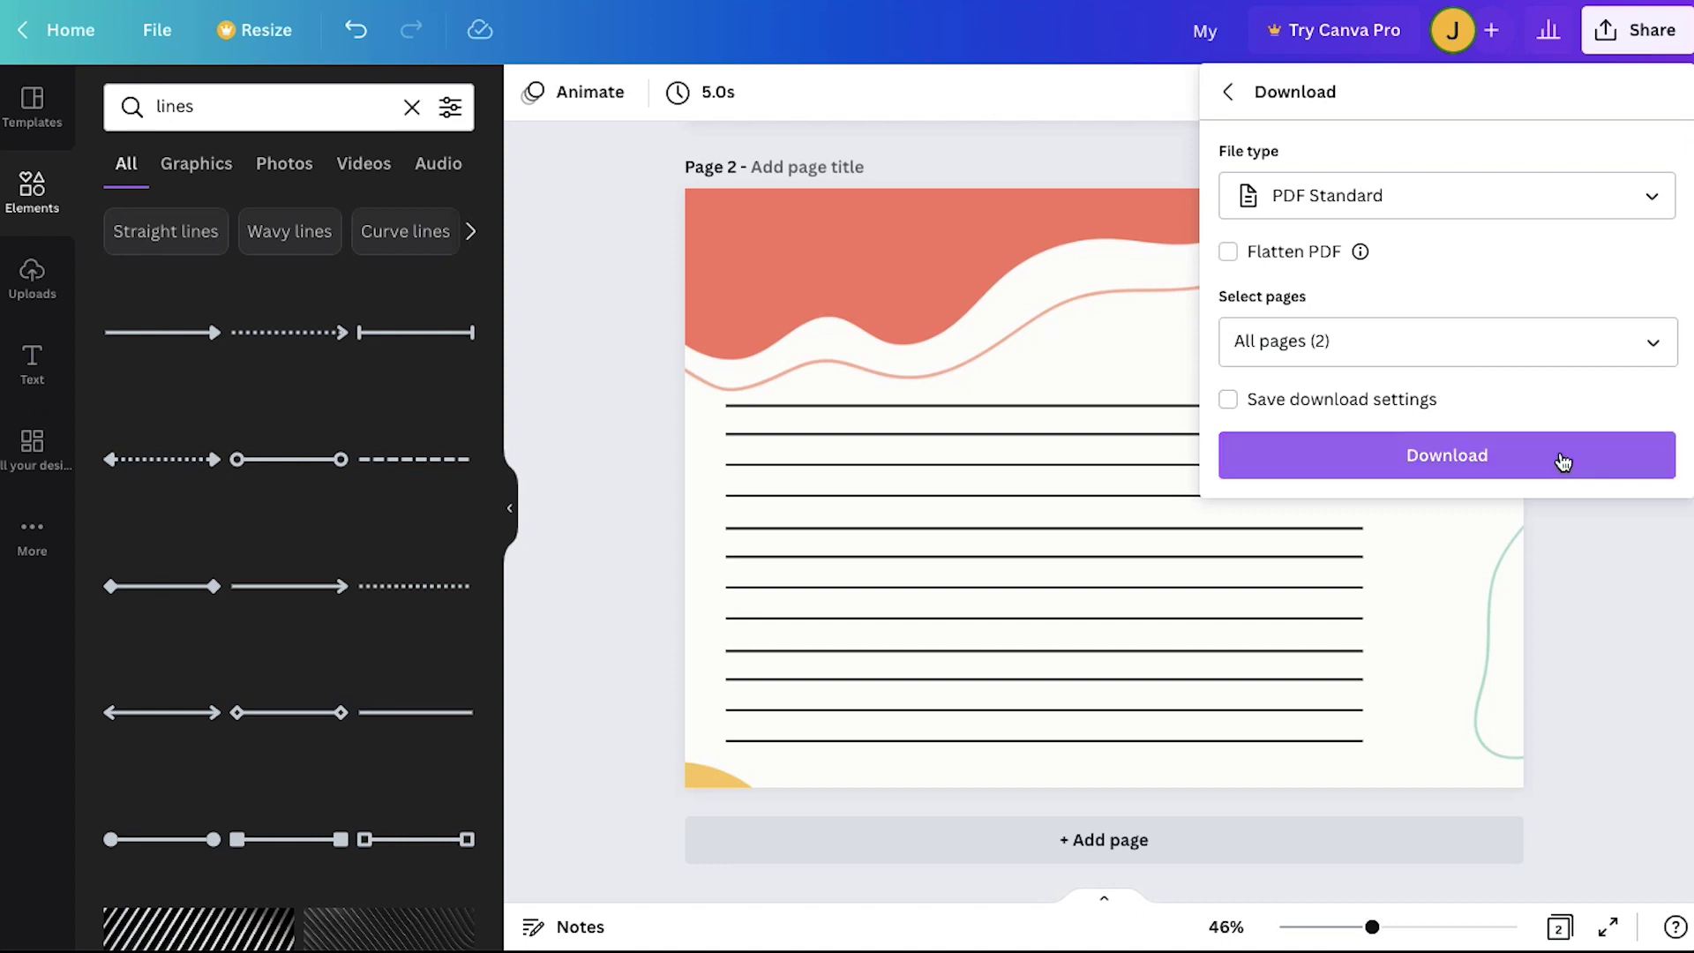
left_click(1559, 459)
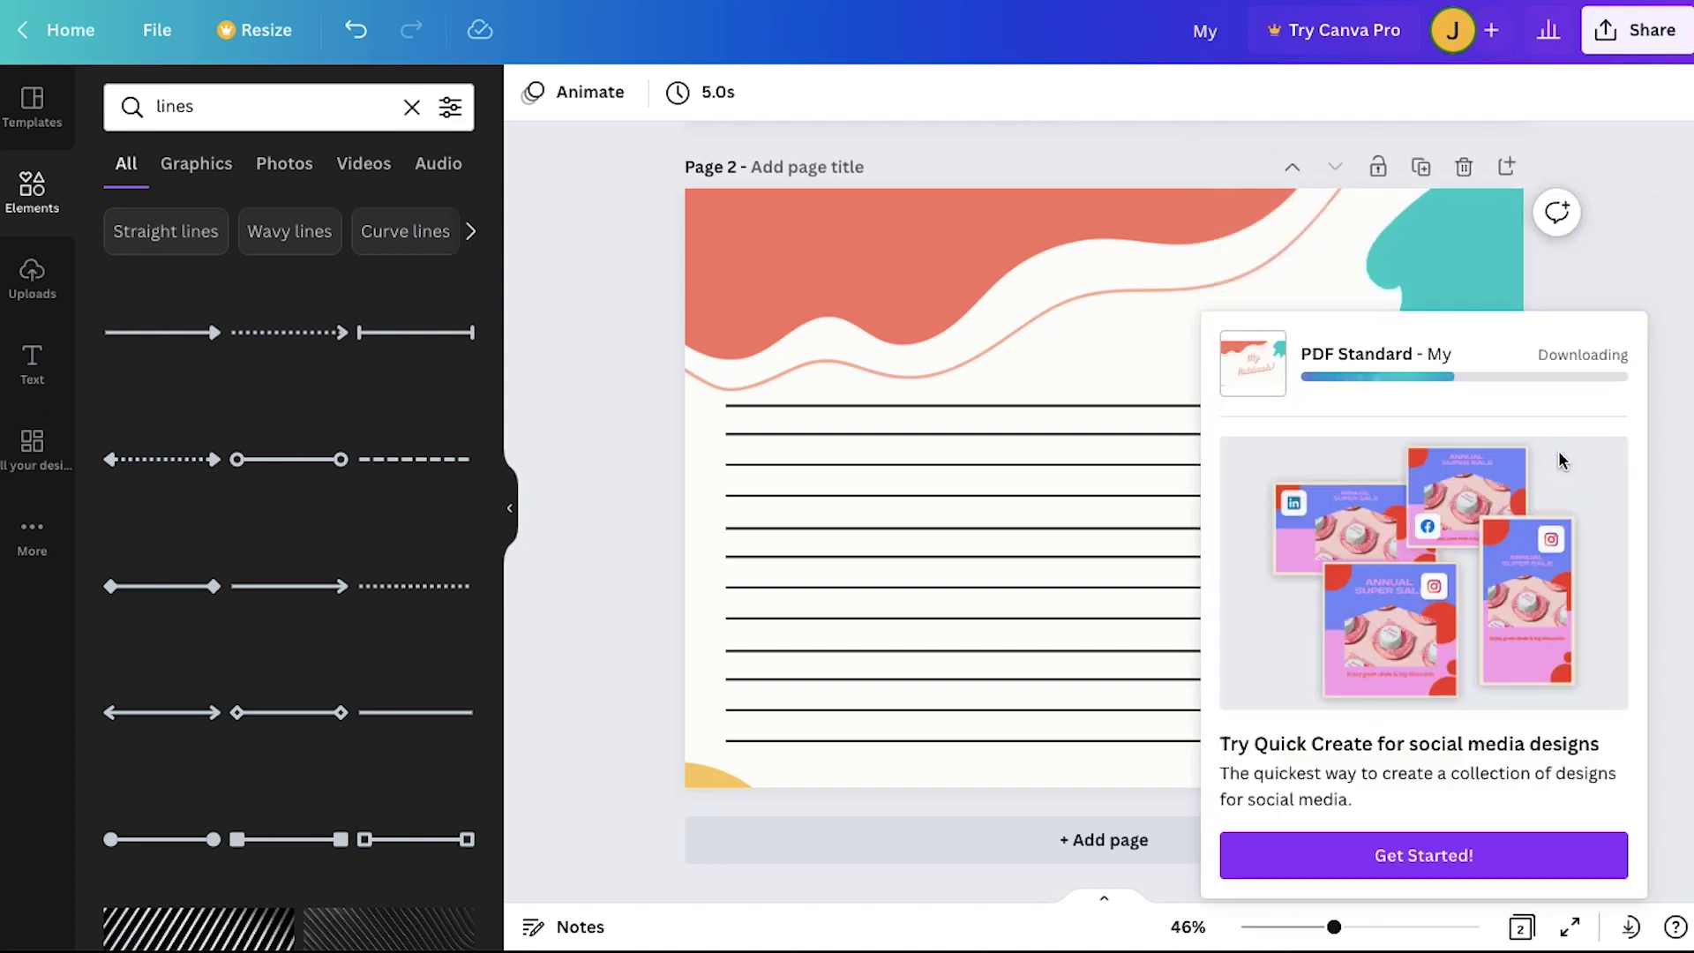